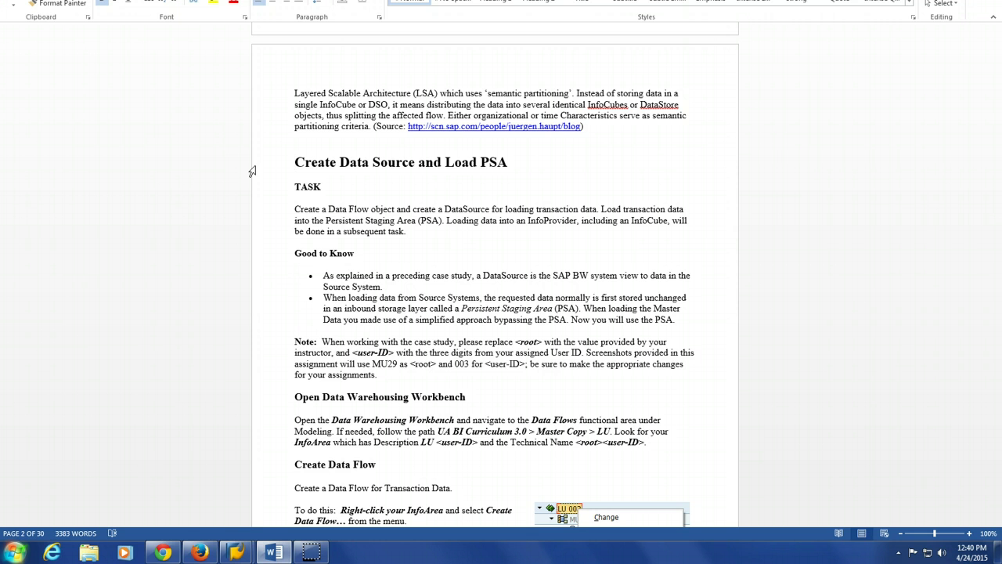
Switch to the SAP Easy Access session and open the Data Warehousing Workbench.
{"action": "left_click", "coordinate": [234, 552]}
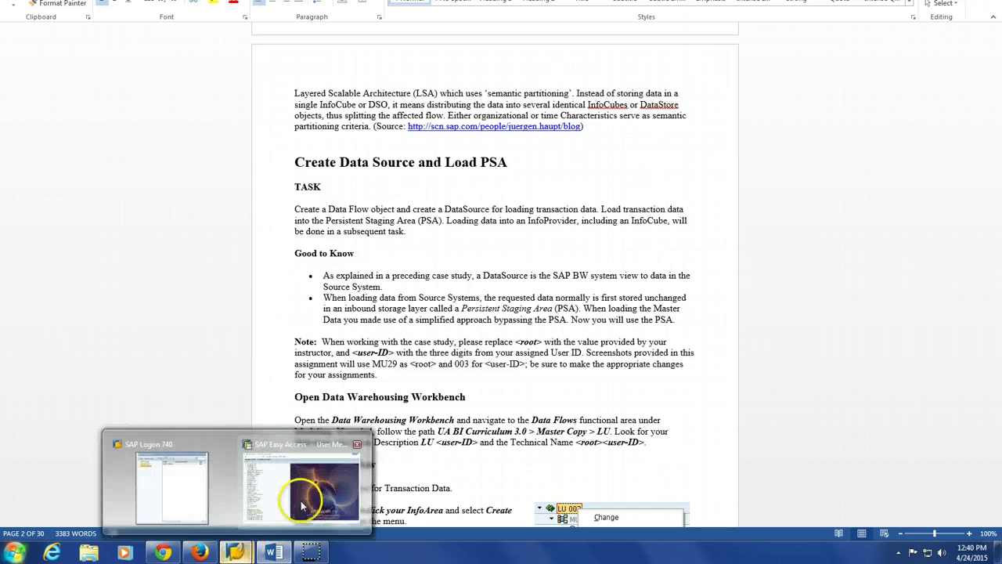
{"action": "left_click", "coordinate": [301, 505]}
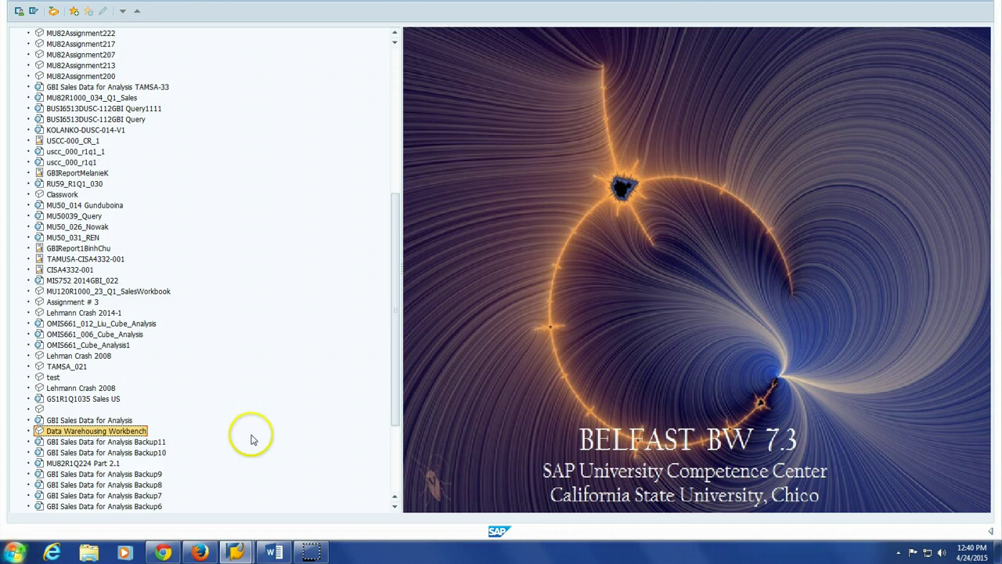
{"action": "double_click", "coordinate": [88, 433]}
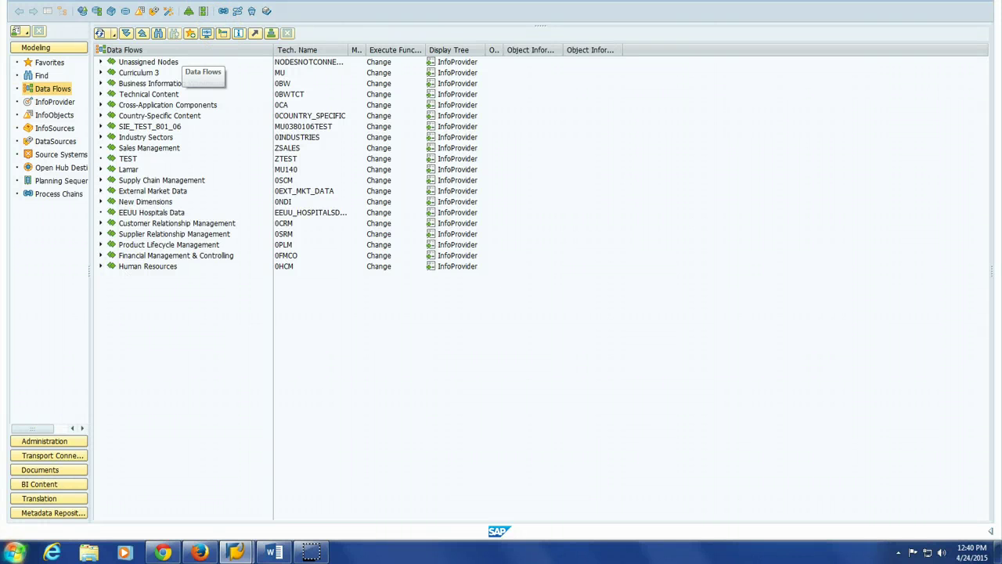
Expand the Data Flows tree through Curriculum 3, Master Copy and LU (MU67) down to the InfoArea LU 000.
{"action": "left_click", "coordinate": [100, 72]}
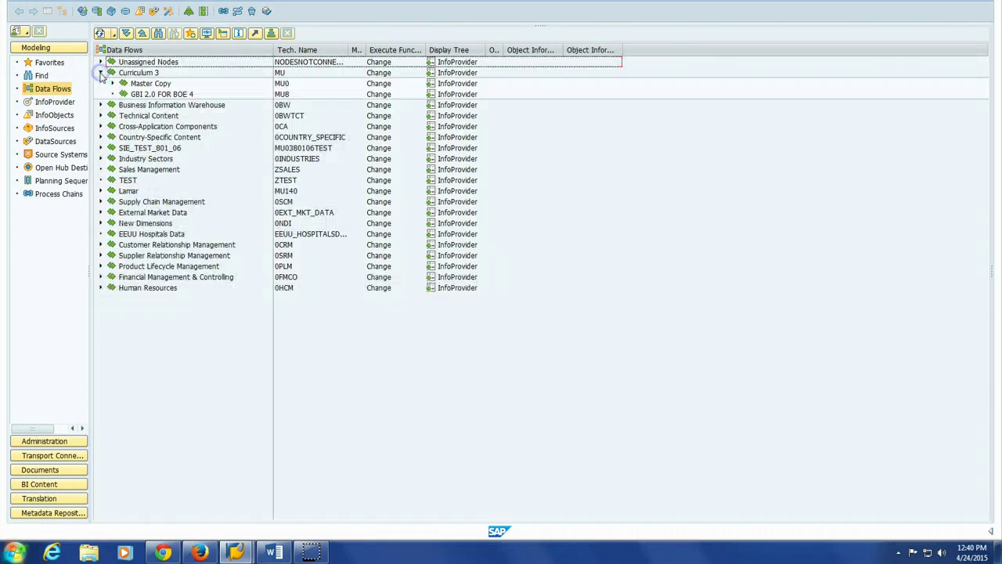
{"action": "left_click", "coordinate": [112, 83]}
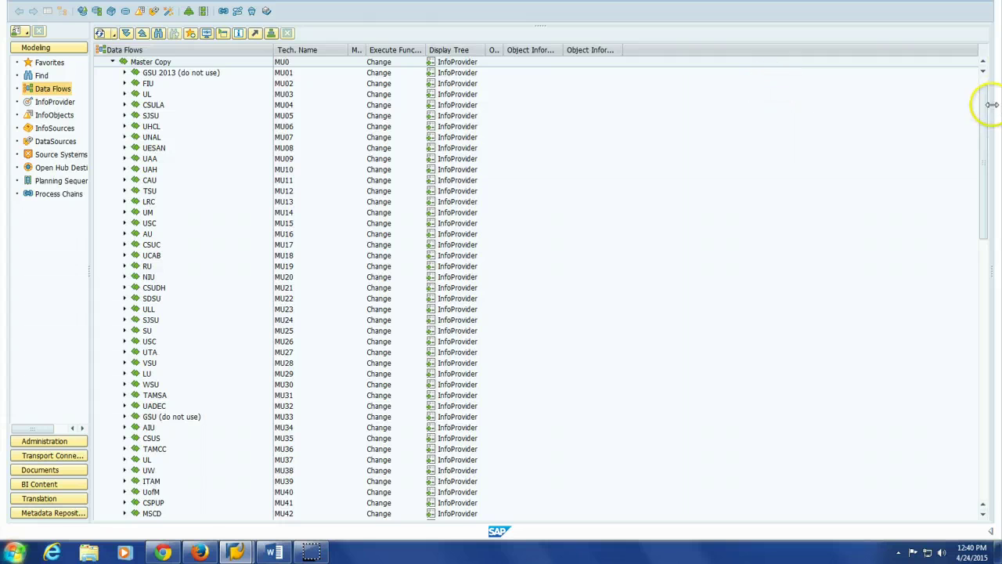
{"action": "left_click_drag", "start_coordinate": [991, 101], "coordinate": [999, 305]}
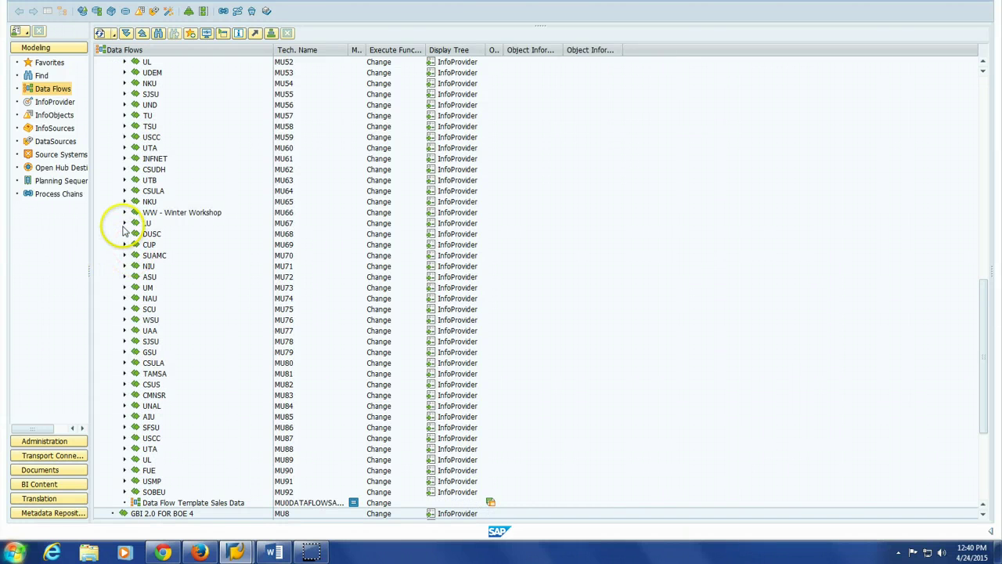
{"action": "left_click", "coordinate": [124, 224]}
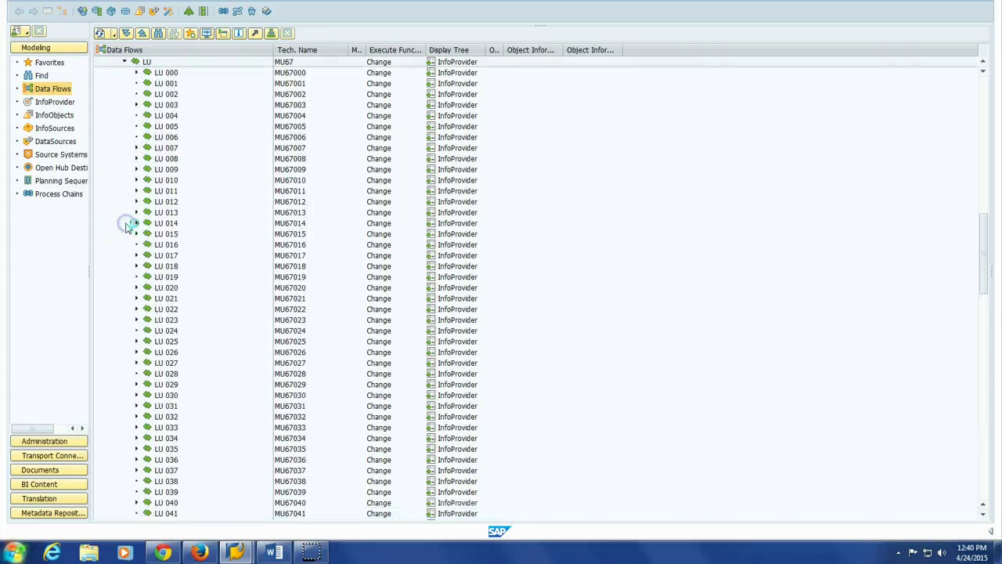
{"action": "left_click", "coordinate": [137, 73]}
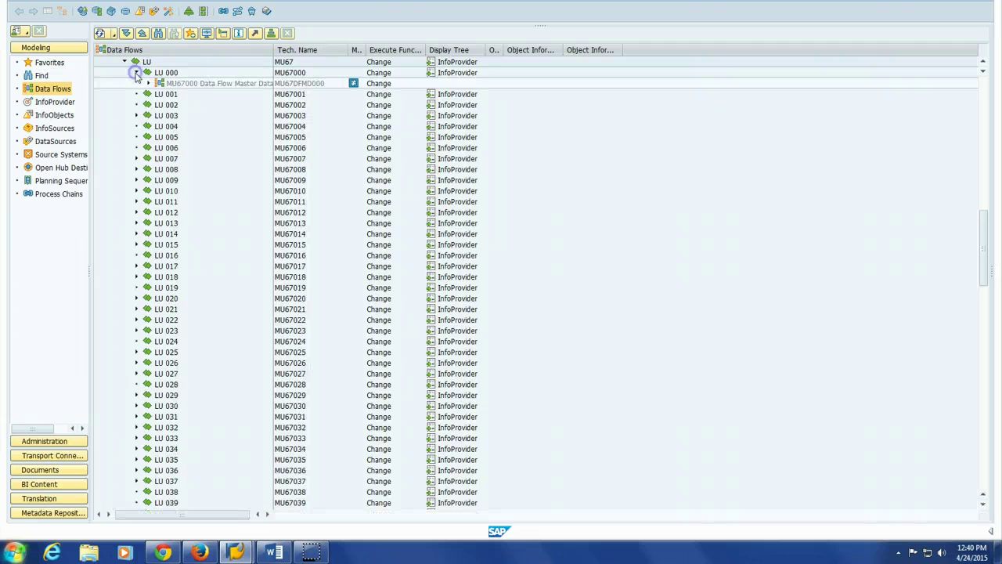
Create a data flow under InfoArea LU 000 named MU67DFSD000 with the description "MU67000 Data Flow Sales Data".
{"action": "right_click", "coordinate": [166, 74]}
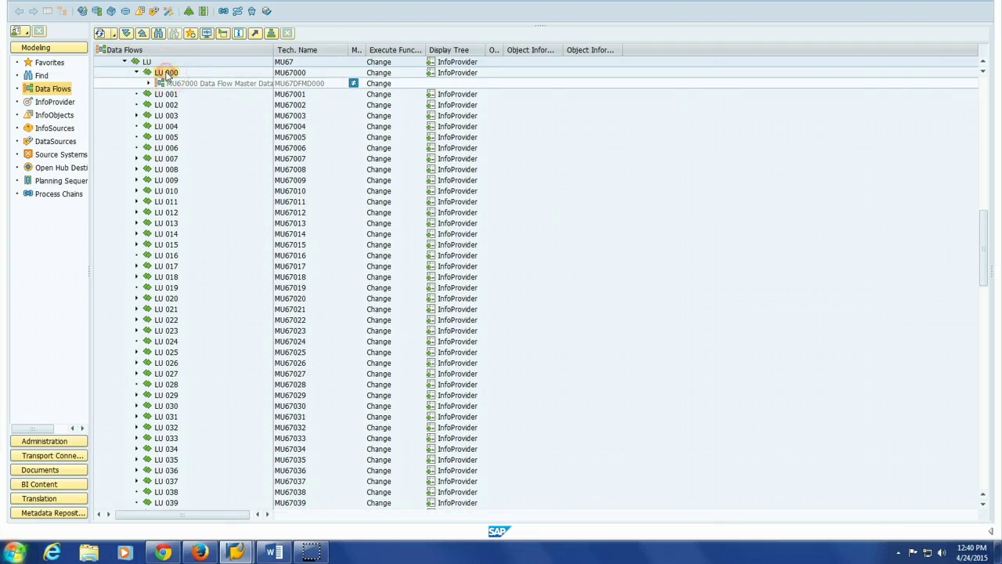
{"action": "left_click", "coordinate": [201, 148]}
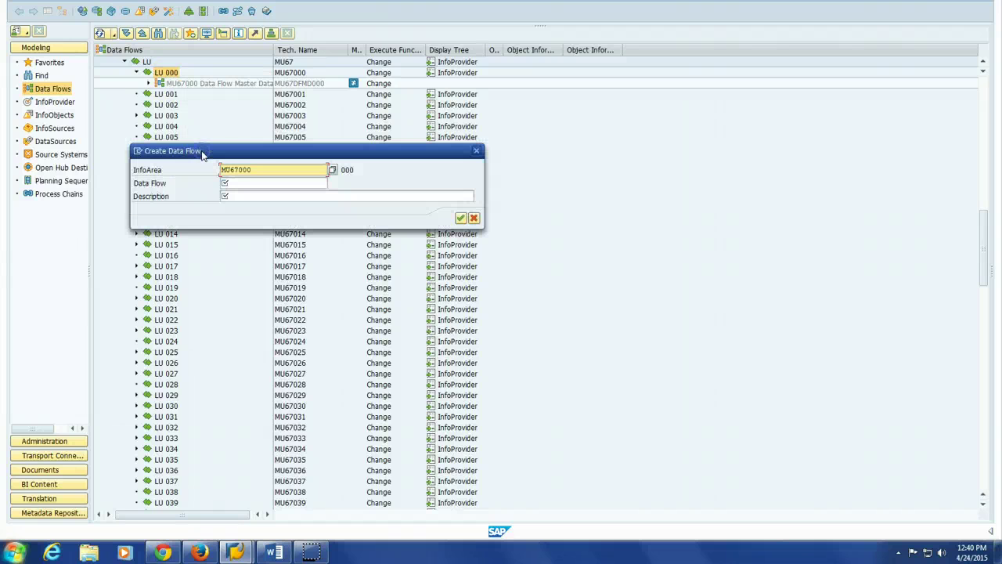
{"action": "left_click", "coordinate": [254, 173]}
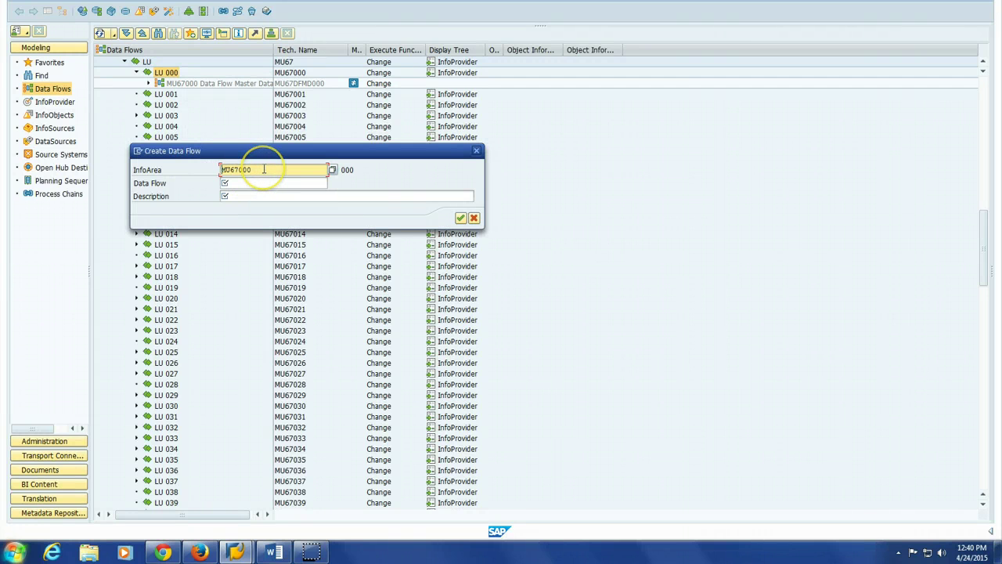
{"action": "left_click", "coordinate": [229, 183]}
{"action": "left_click", "coordinate": [281, 183]}
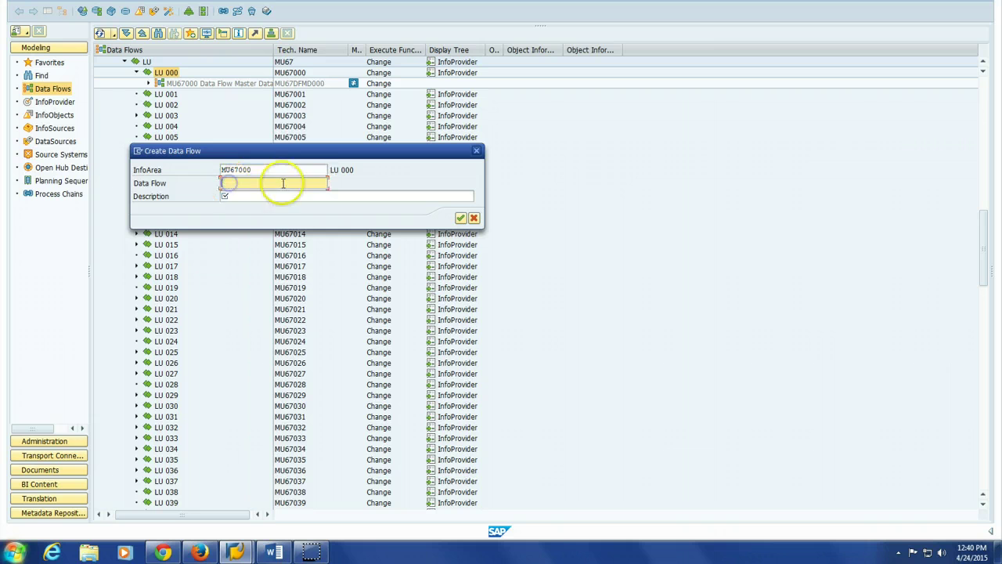
{"action": "type", "text": "MU"}
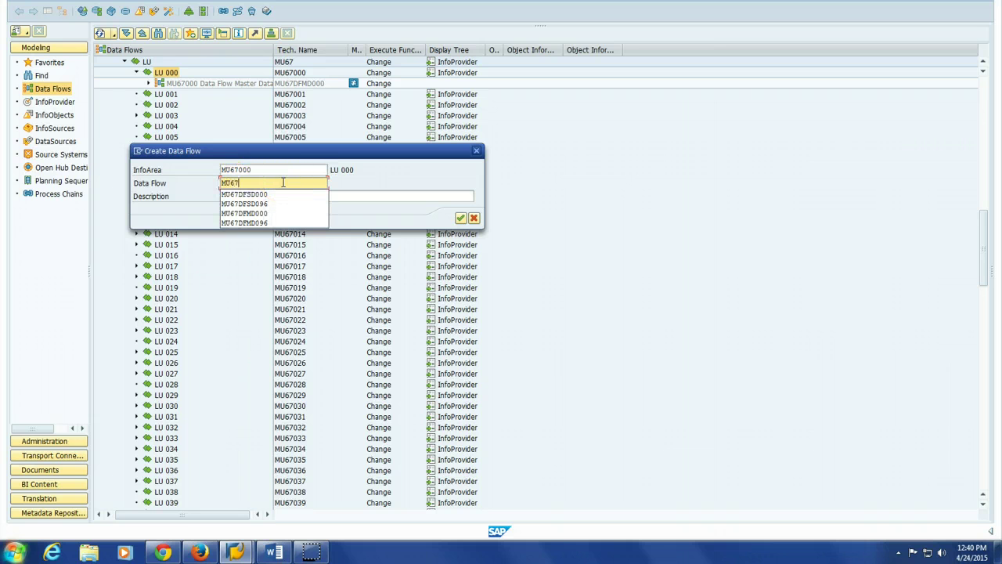
{"action": "type", "text": "67"}
{"action": "left_click", "coordinate": [244, 194]}
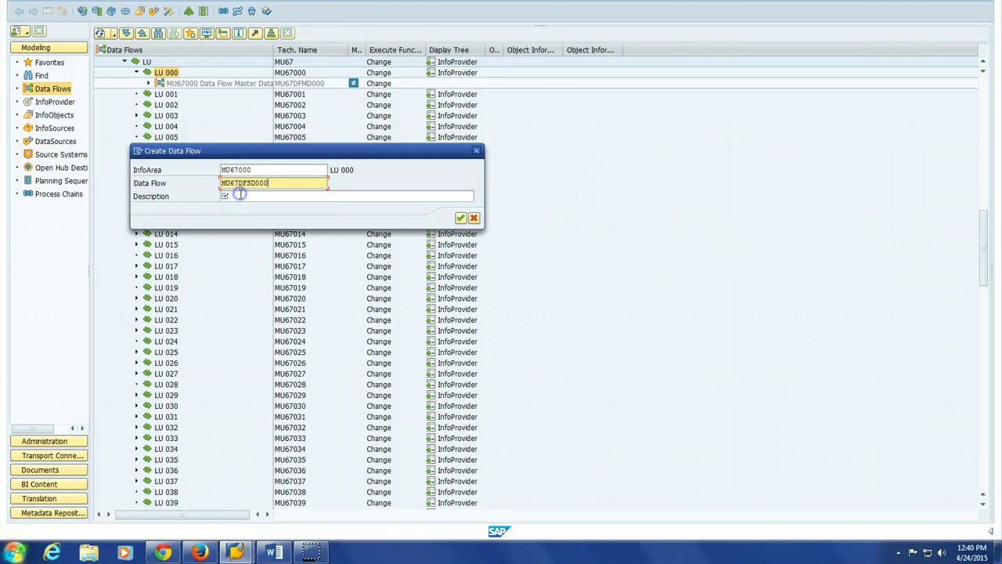
{"action": "left_click", "coordinate": [248, 196]}
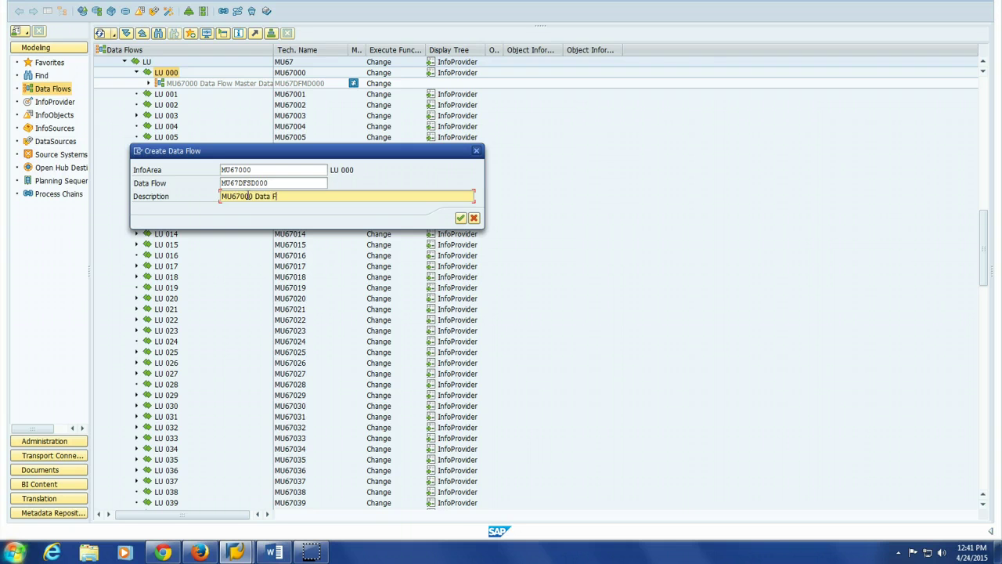
{"action": "type", "text": "MU67000 Data Flow Sales Data"}
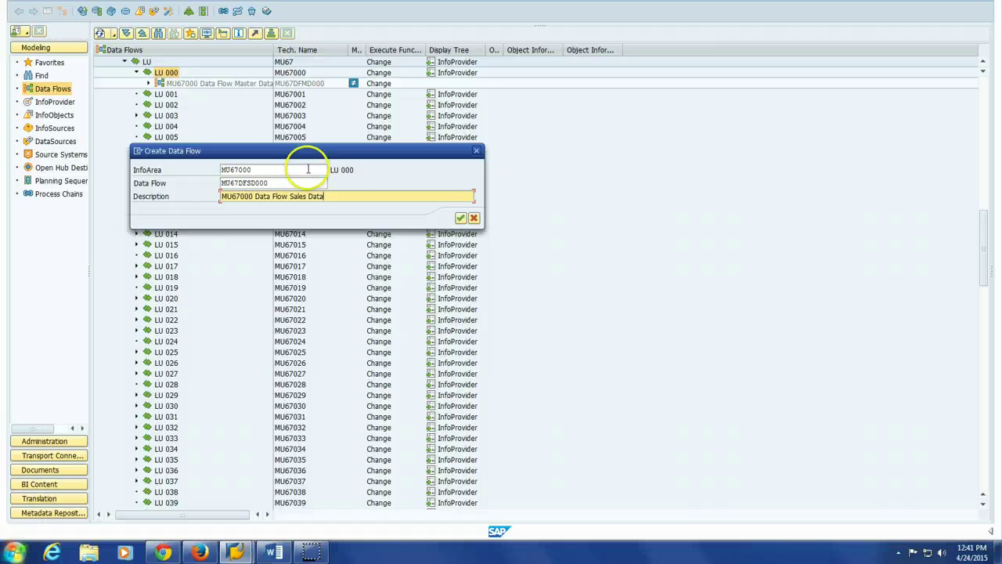
{"action": "left_click", "coordinate": [460, 218]}
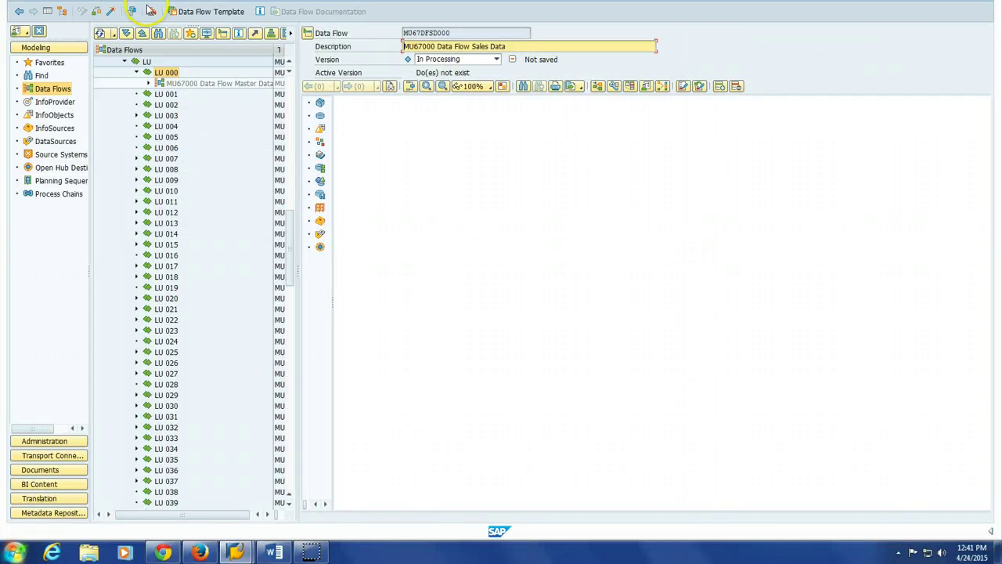
Apply the "Data Flow Template Sales Data" template from Curriculum 3 > Master Copy to the data flow and save it.
{"action": "left_click", "coordinate": [201, 12]}
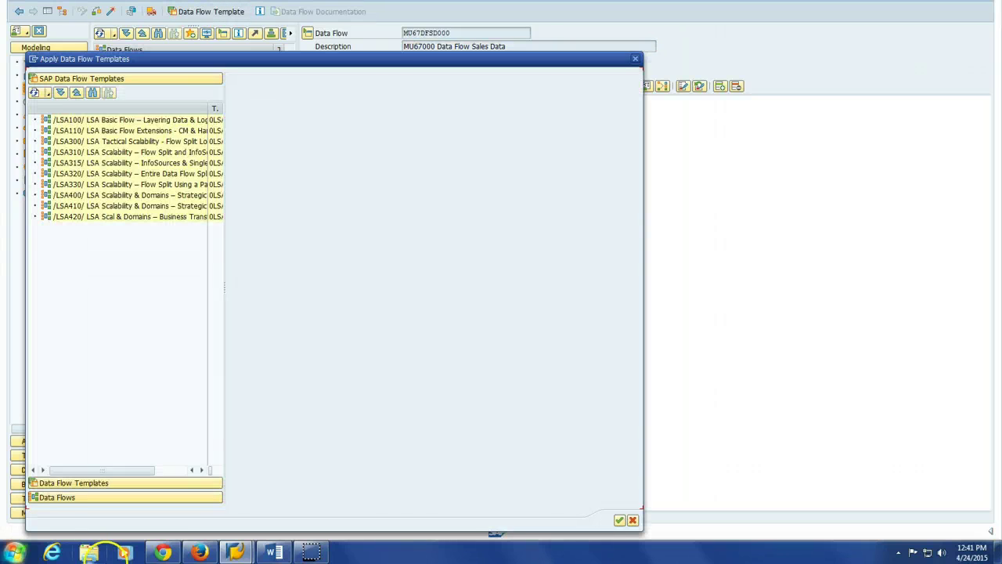
{"action": "left_click", "coordinate": [64, 485]}
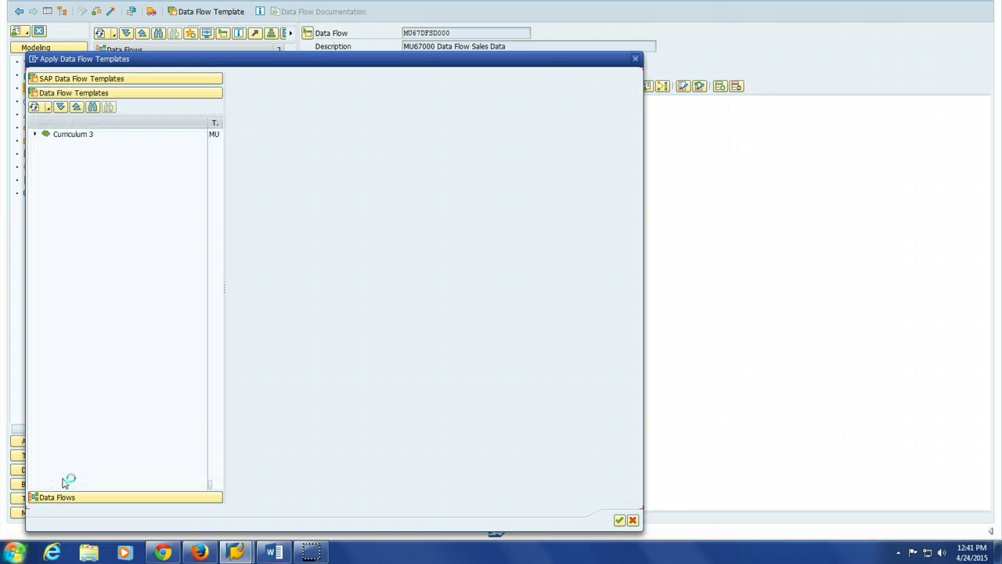
{"action": "left_click", "coordinate": [34, 134]}
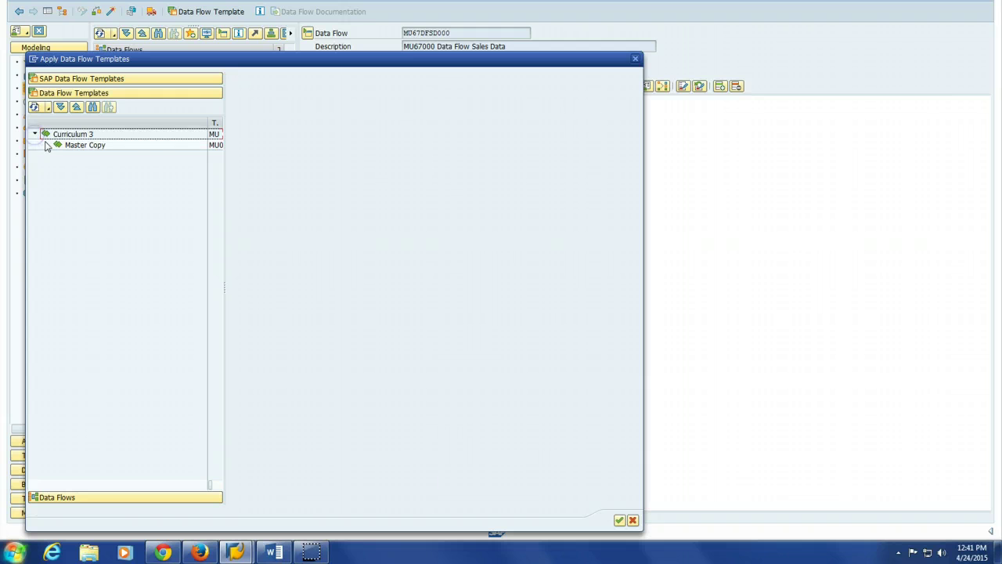
{"action": "left_click", "coordinate": [47, 145]}
{"action": "left_click", "coordinate": [139, 157]}
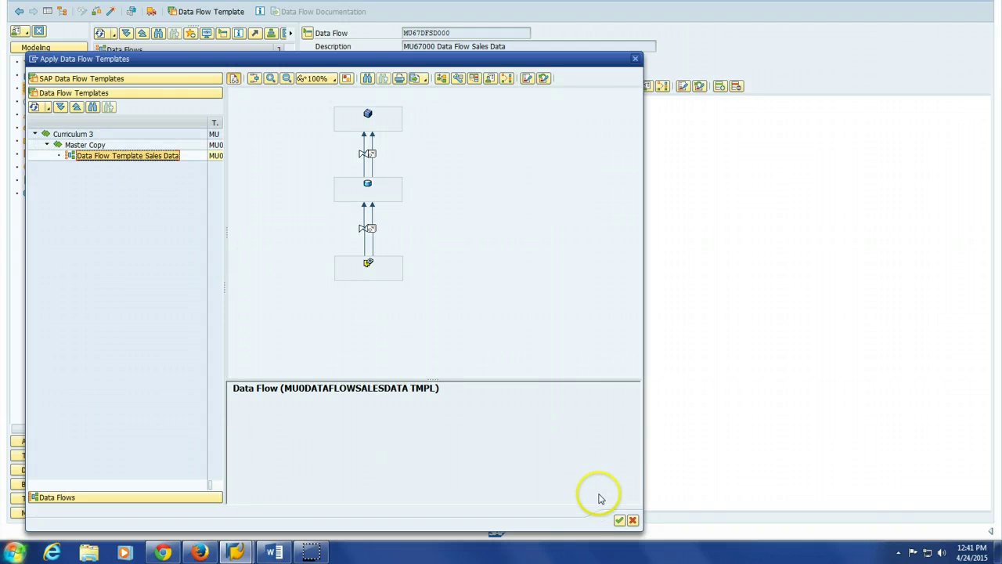
{"action": "left_click", "coordinate": [619, 520]}
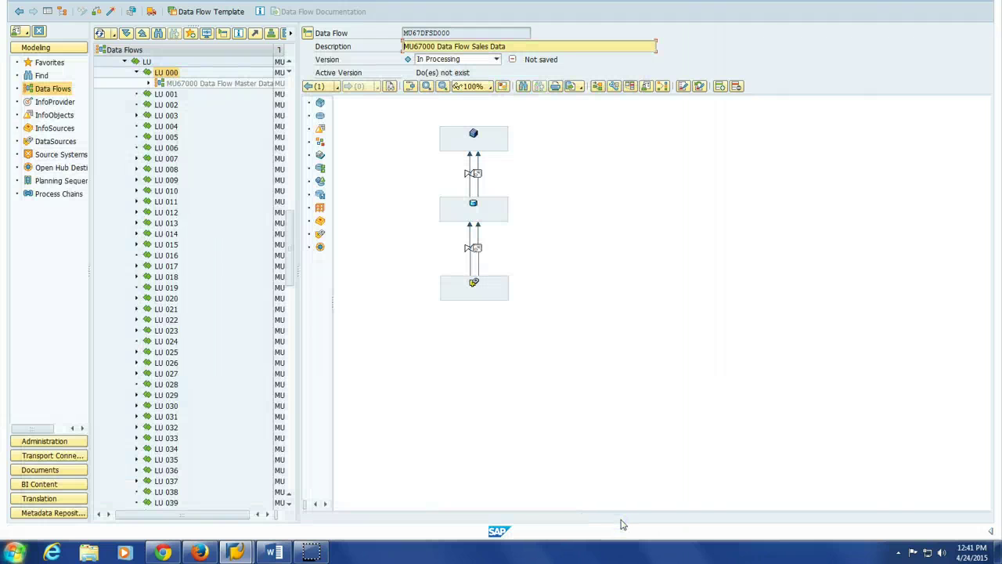
{"action": "left_click", "coordinate": [361, 46]}
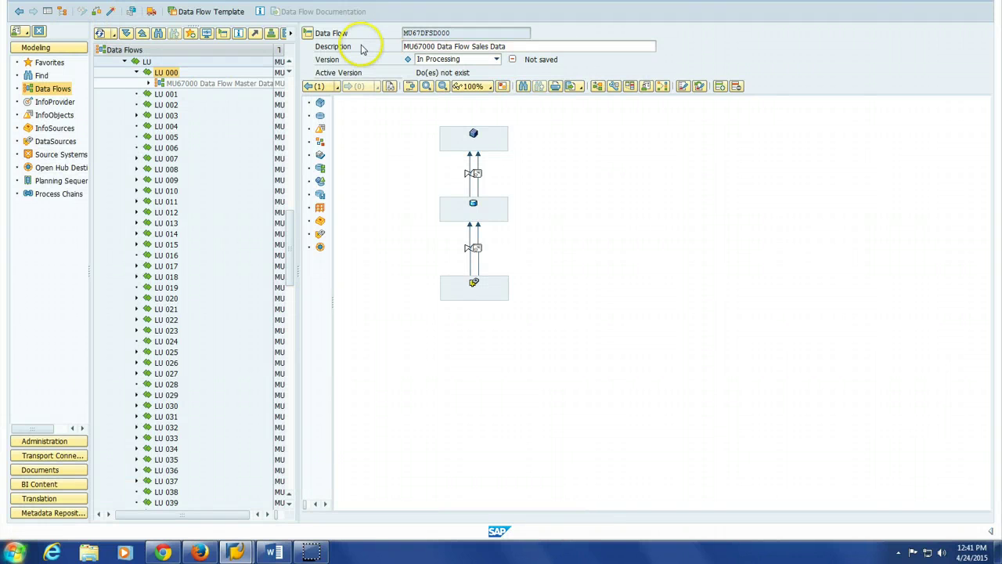
{"action": "key", "text": "ctrl+s"}
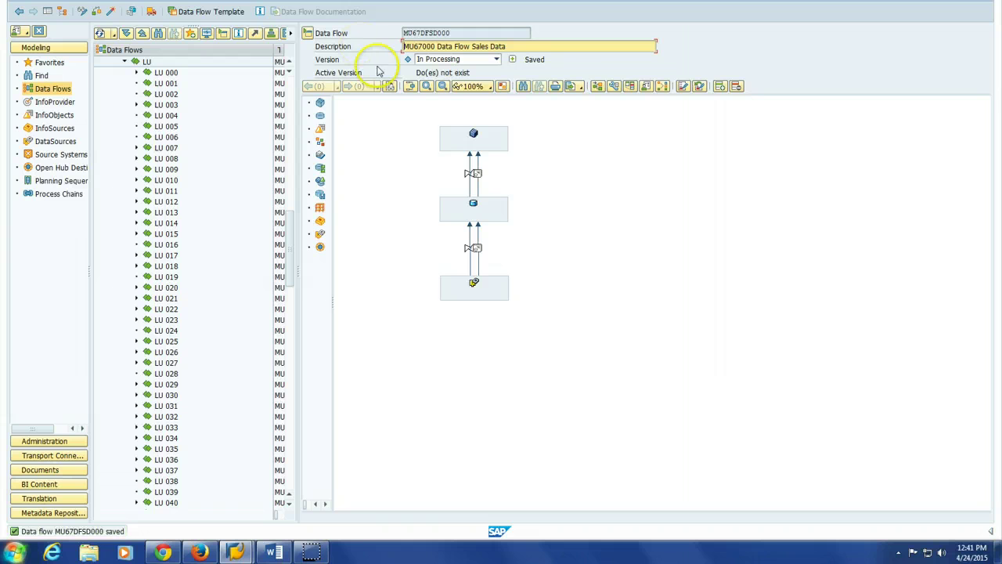
{"action": "left_click", "coordinate": [461, 473]}
{"action": "right_click", "coordinate": [444, 290]}
{"action": "left_click", "coordinate": [513, 334]}
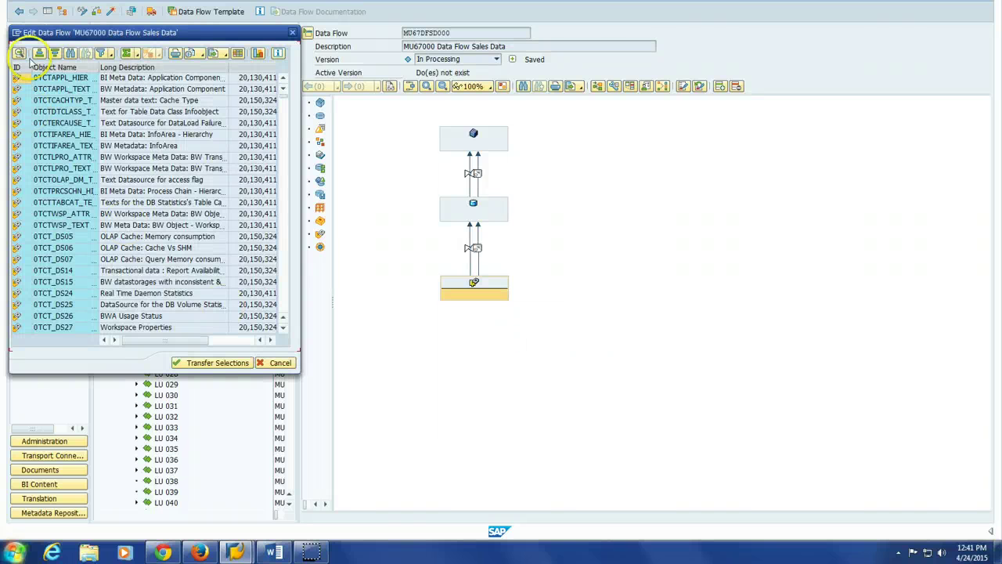
{"action": "left_click", "coordinate": [70, 53]}
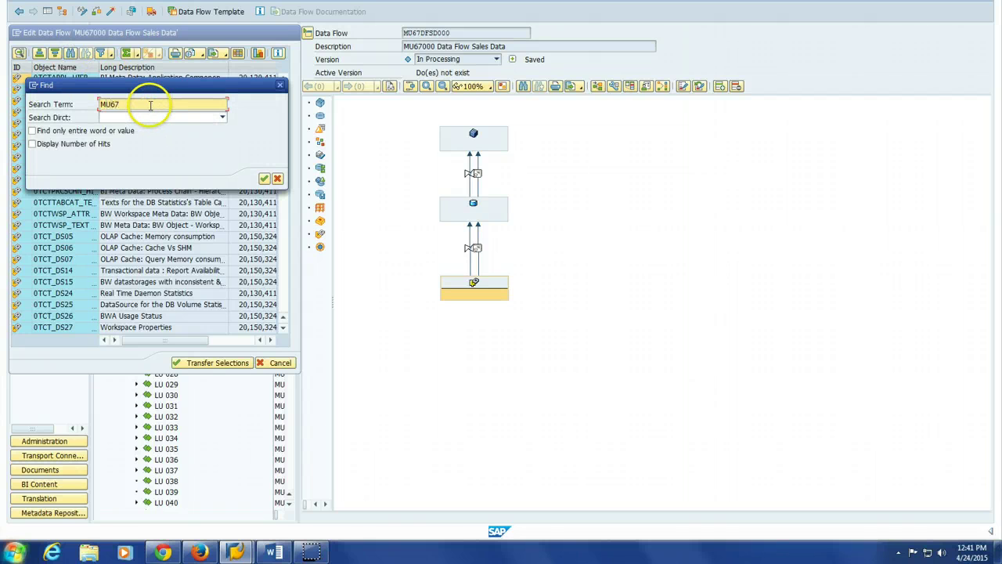
{"action": "type", "text": "MU67000 Sales data"}
{"action": "key", "text": "BackSpace"}
{"action": "type", "text": "Data"}
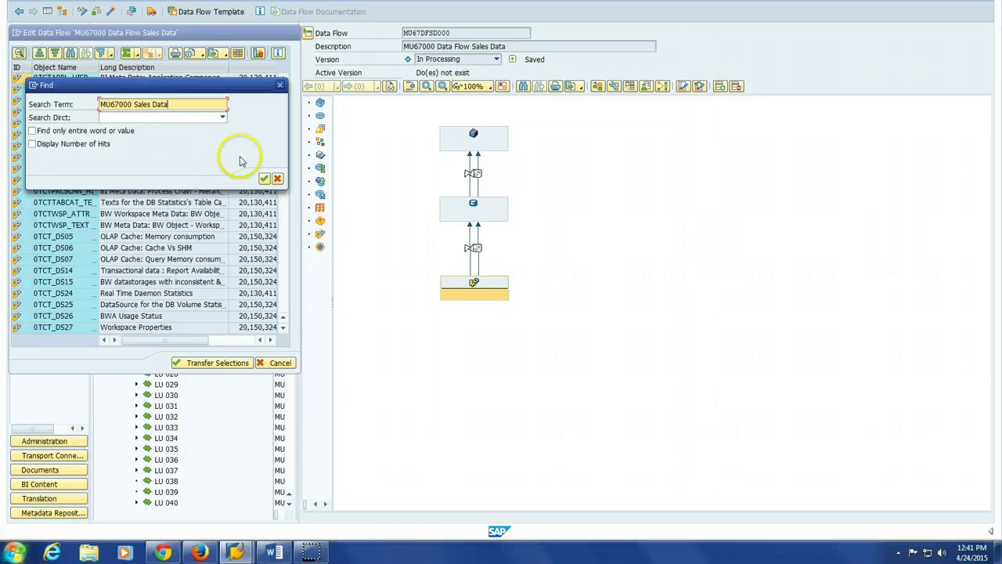
{"action": "left_click", "coordinate": [273, 551]}
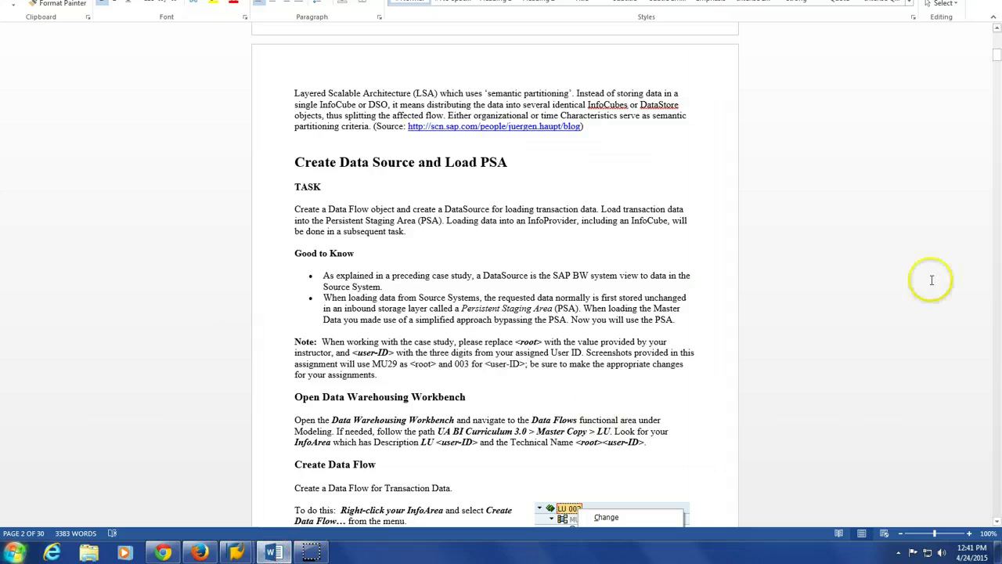
{"action": "left_click_drag", "start_coordinate": [997, 55], "coordinate": [998, 94]}
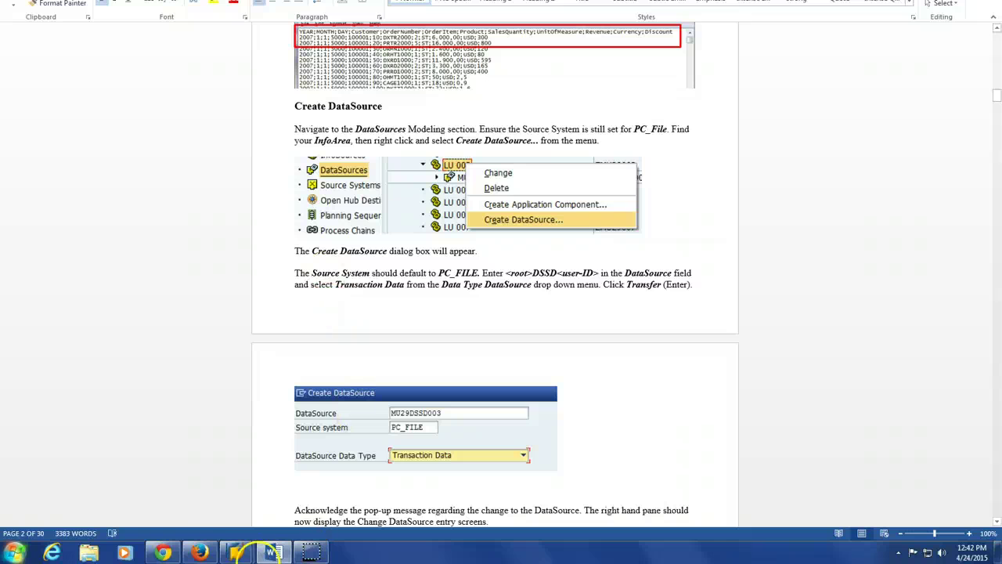
{"action": "mouse_move", "coordinate": [235, 550]}
{"action": "left_click", "coordinate": [313, 505]}
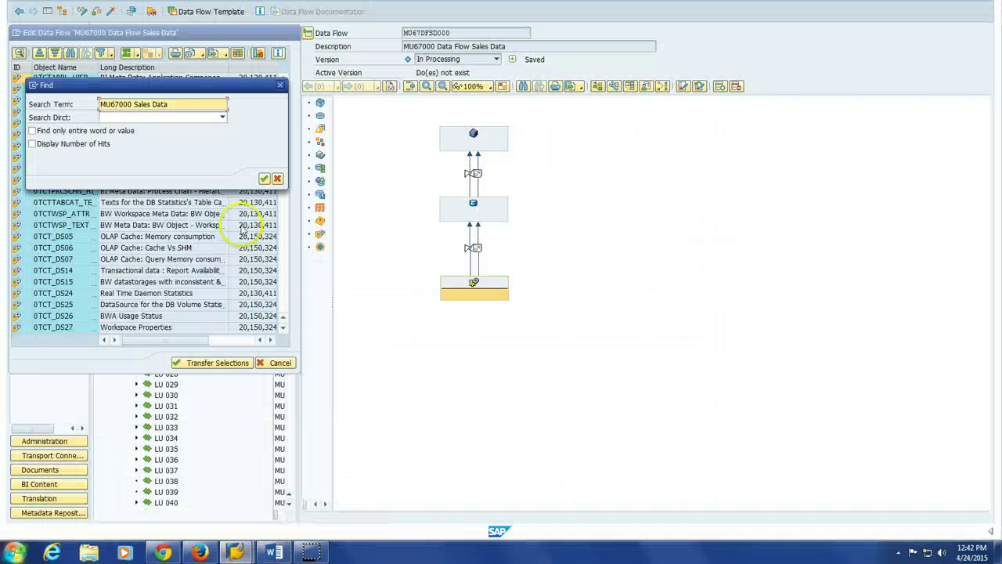
{"action": "left_click", "coordinate": [279, 178]}
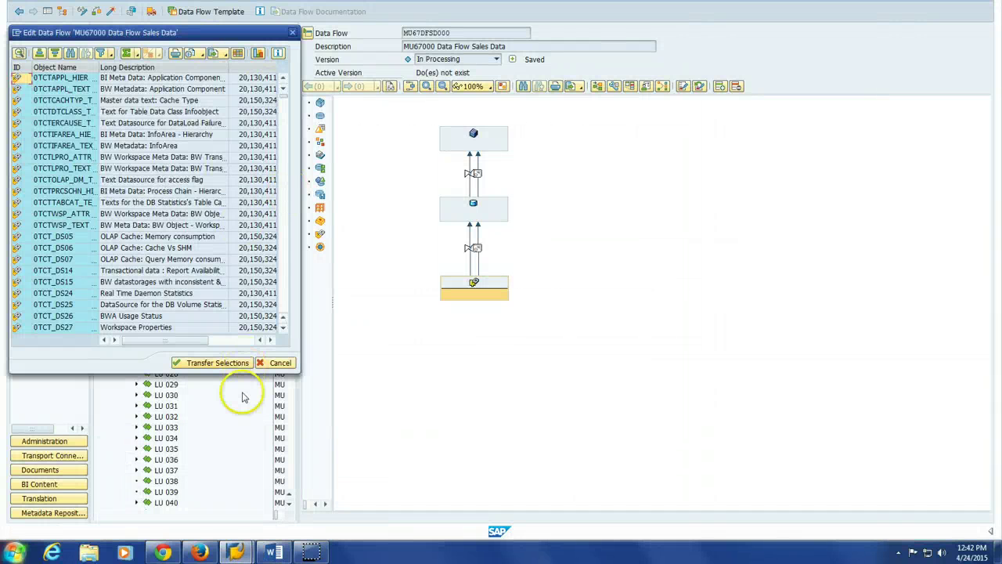
{"action": "left_click", "coordinate": [272, 361]}
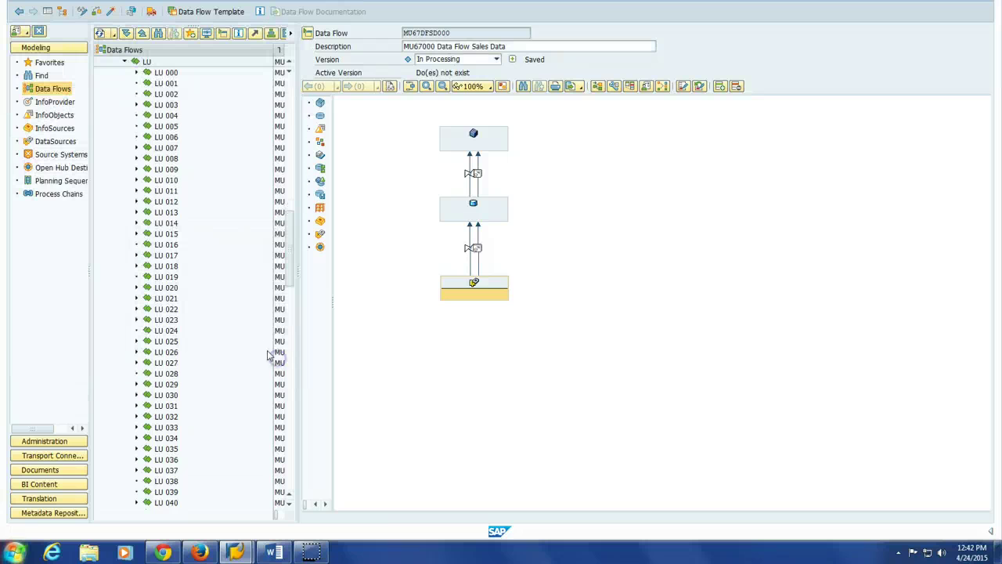
Show the PC_FILE DataSources and expand UA BI Curriculum 3.0 down to the LU (ZMU67) node.
{"action": "left_click", "coordinate": [56, 143]}
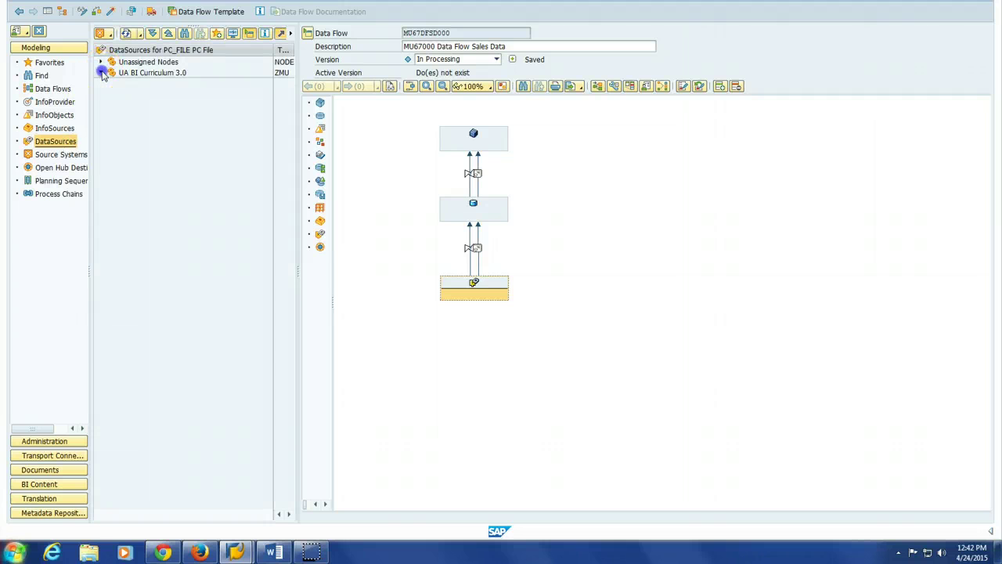
{"action": "left_click", "coordinate": [101, 73]}
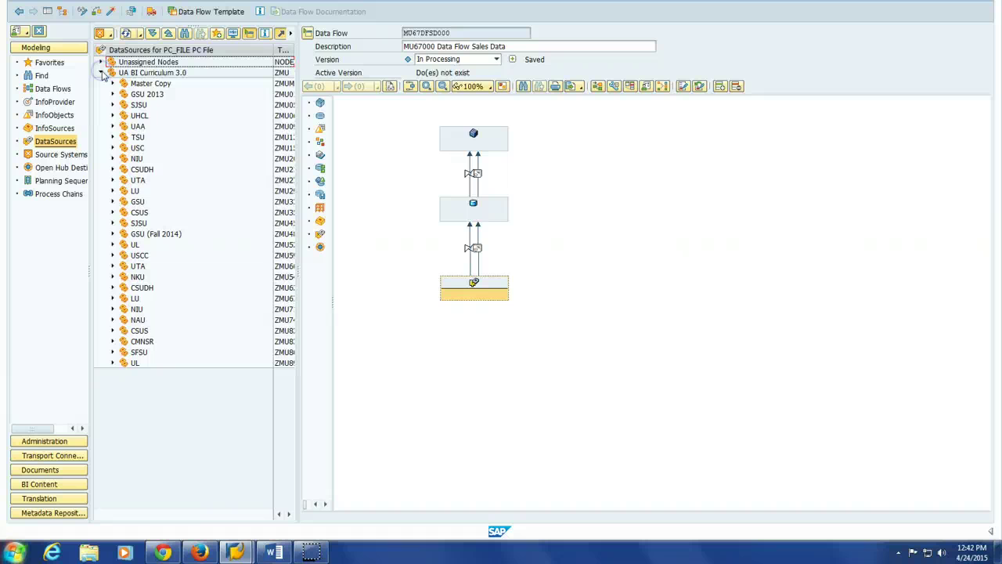
{"action": "left_click", "coordinate": [113, 298]}
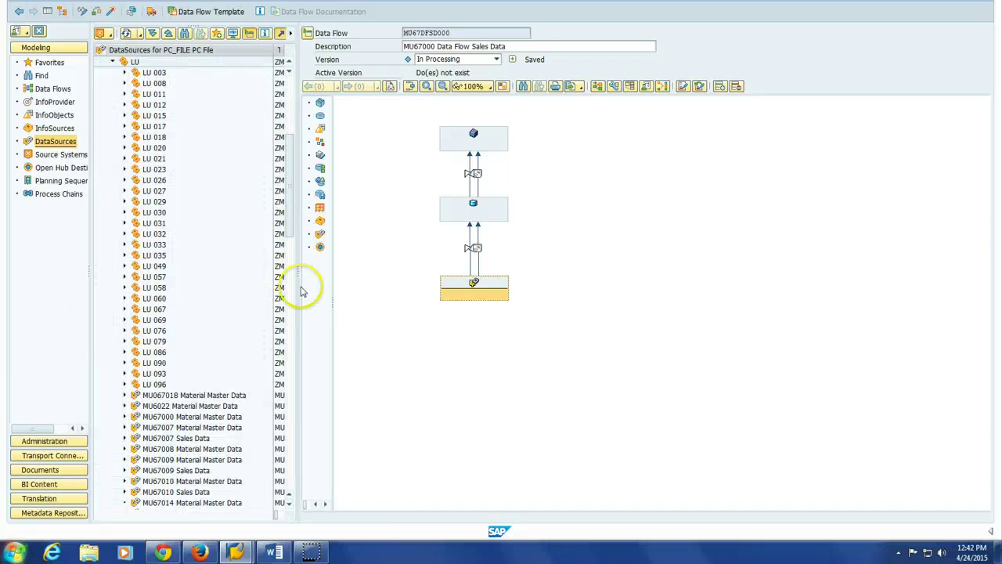
Create a DataSource under LU named MU67DSSD000 for source system PC_FILE with the data type Transaction Data.
{"action": "right_click", "coordinate": [134, 63]}
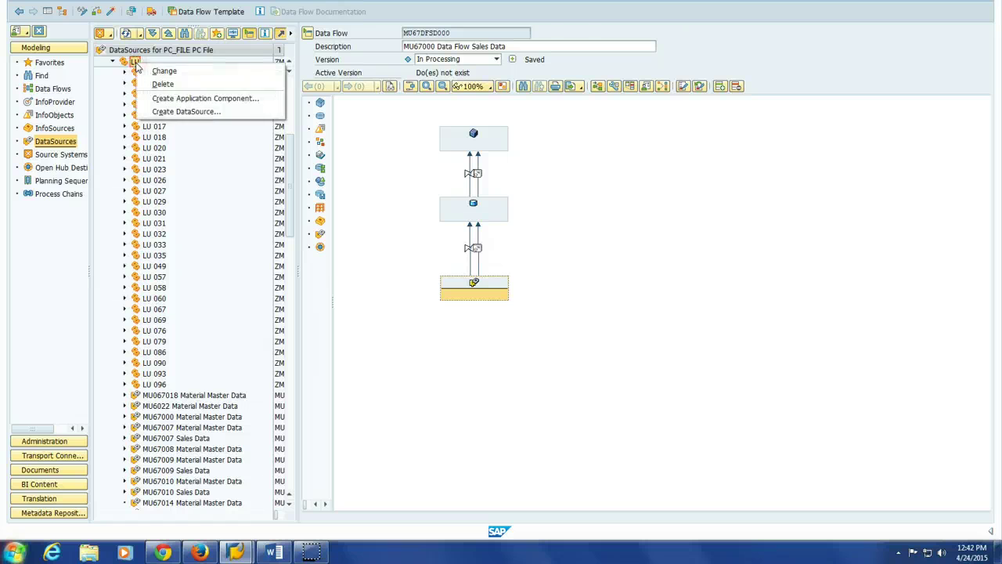
{"action": "left_click", "coordinate": [151, 110]}
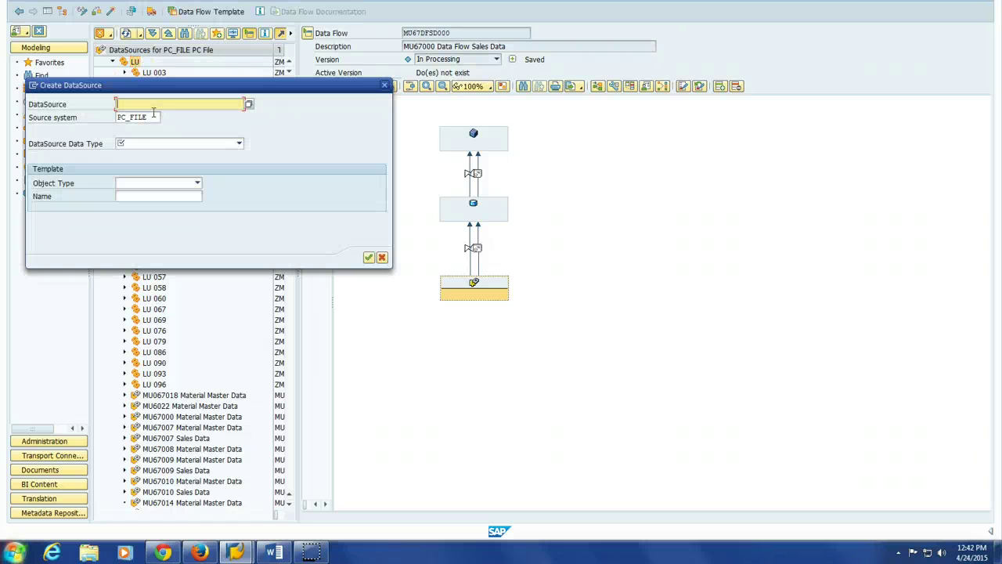
{"action": "type", "text": "MU67"}
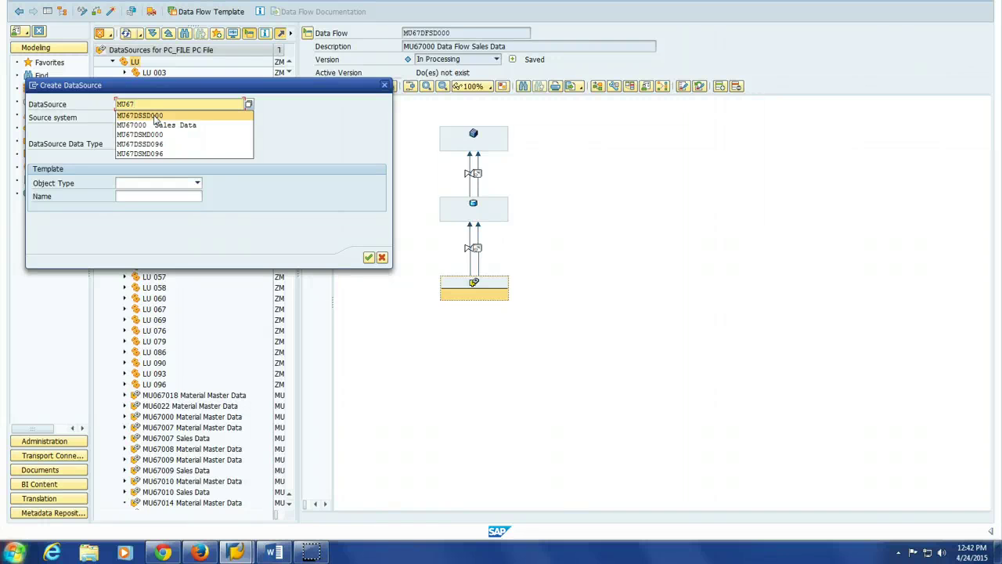
{"action": "left_click", "coordinate": [155, 115]}
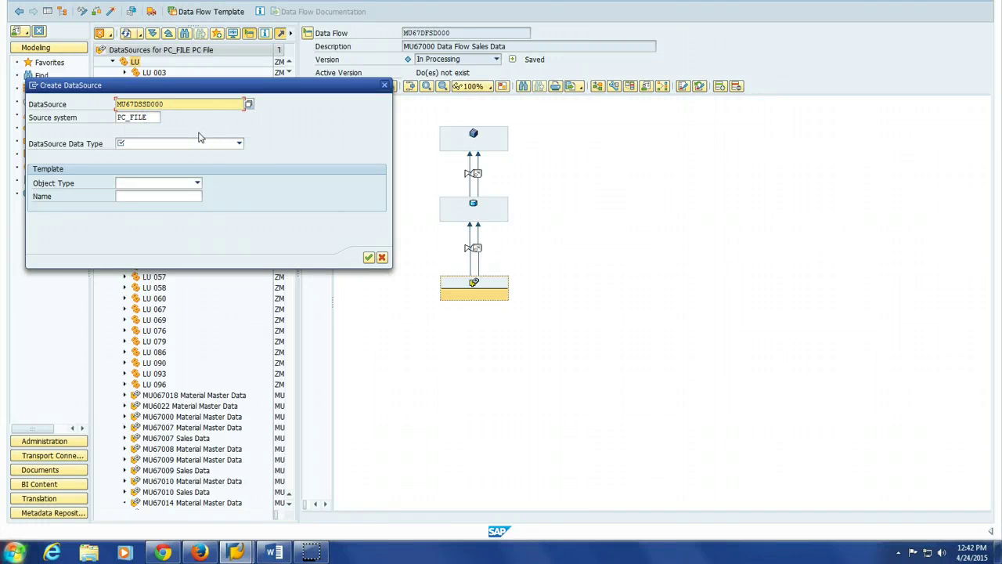
{"action": "left_click", "coordinate": [239, 148]}
{"action": "left_click", "coordinate": [172, 154]}
{"action": "left_click", "coordinate": [368, 257]}
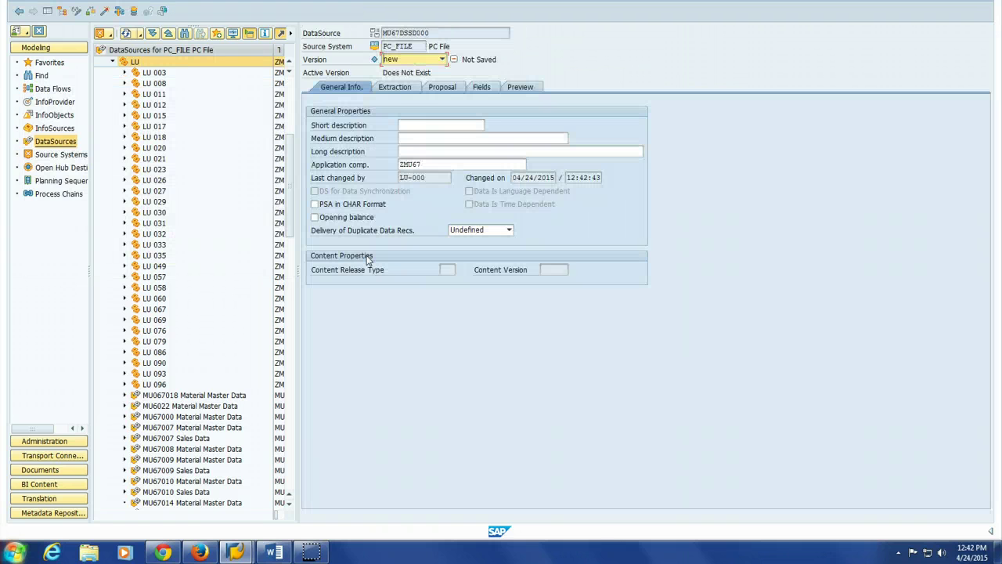
Check the General settings in the Word exercise document, and set the DataSource's long description to "MU67000 Sales Data" in SAP.
{"action": "left_click", "coordinate": [394, 87]}
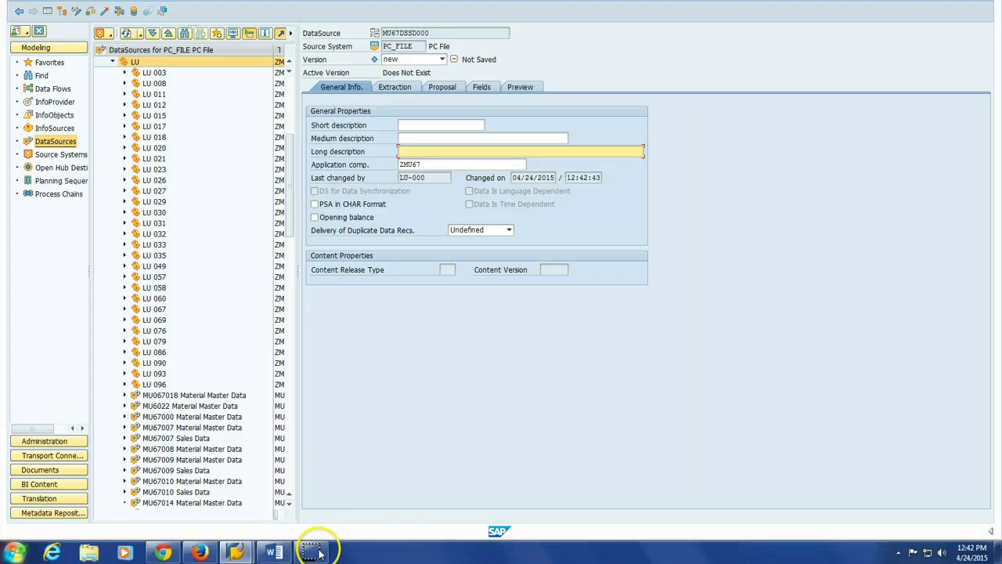
{"action": "left_click", "coordinate": [274, 555]}
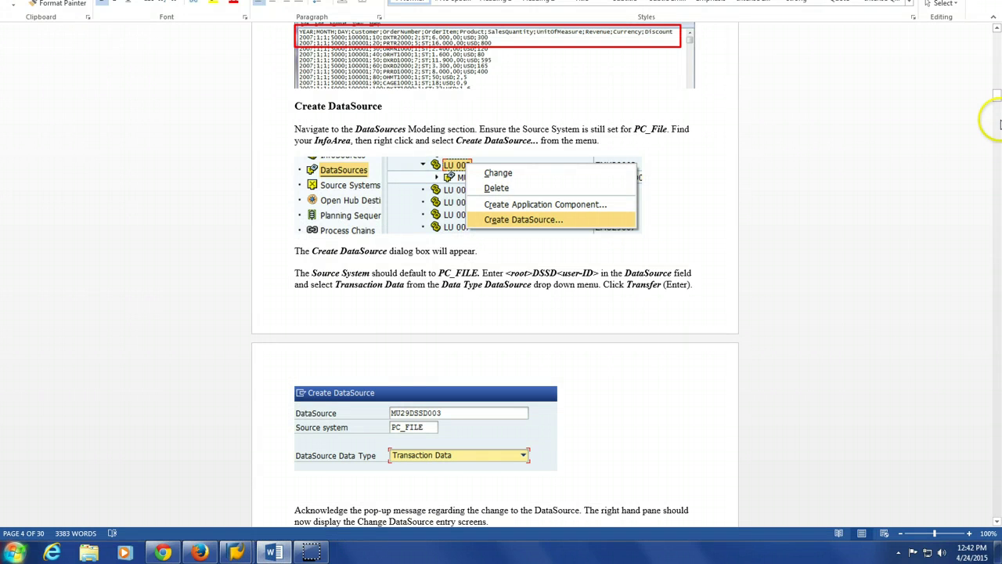
{"action": "mouse_move", "coordinate": [994, 95]}
{"action": "left_mouse_down"}
{"action": "mouse_move", "coordinate": [996, 121]}
{"action": "mouse_move", "coordinate": [988, 104]}
{"action": "left_mouse_up"}
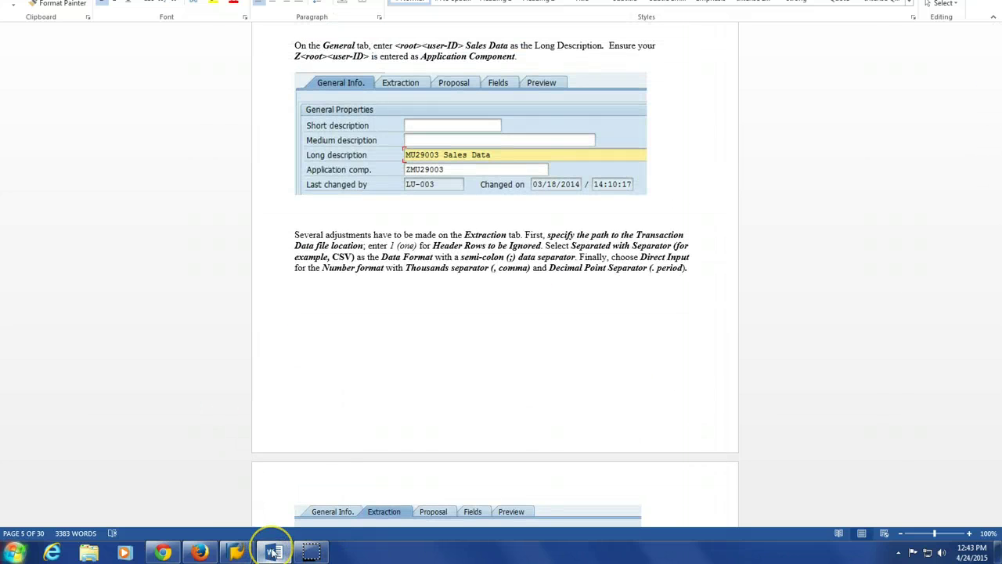
{"action": "mouse_move", "coordinate": [274, 553]}
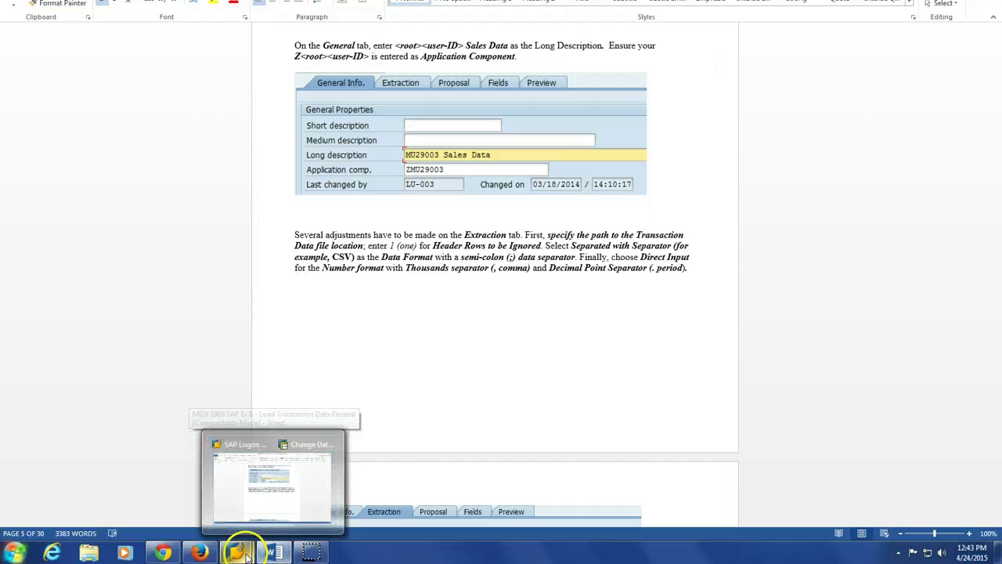
{"action": "left_click", "coordinate": [297, 495]}
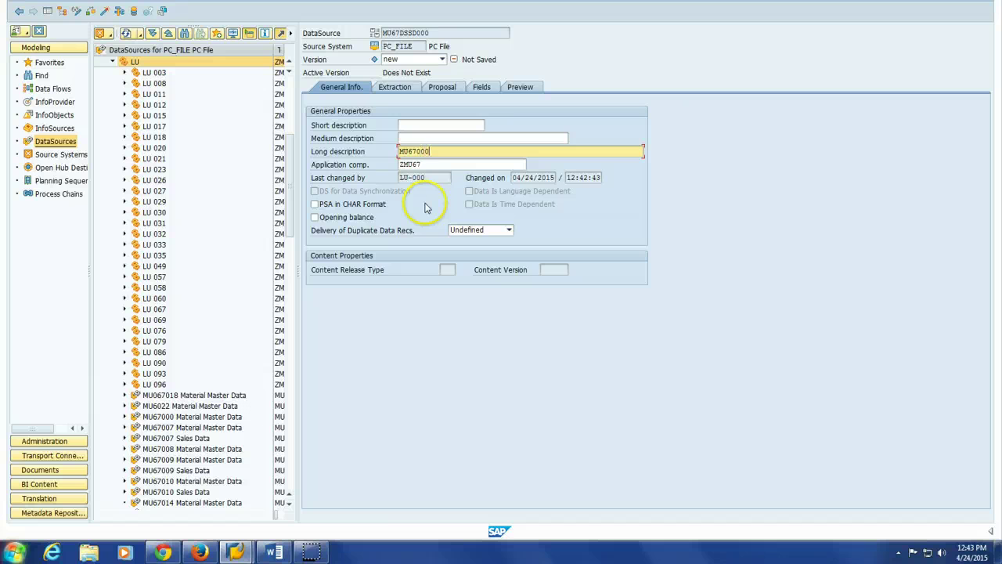
{"action": "type", "text": "ales Data"}
Choose the SalesdataV01 CSV file from the local workstation as the DataSource's extraction file.
{"action": "left_click", "coordinate": [401, 87]}
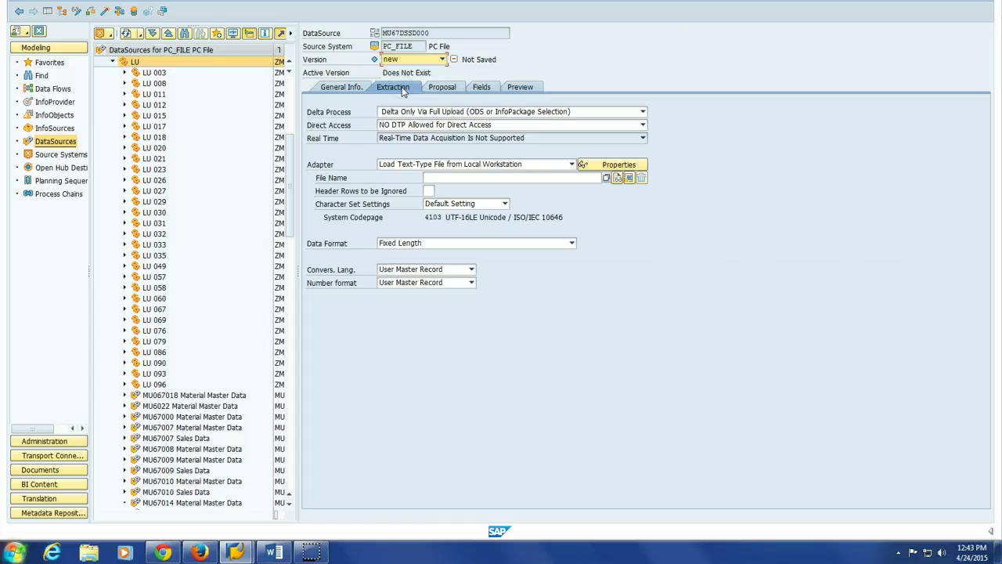
{"action": "left_click", "coordinate": [607, 178]}
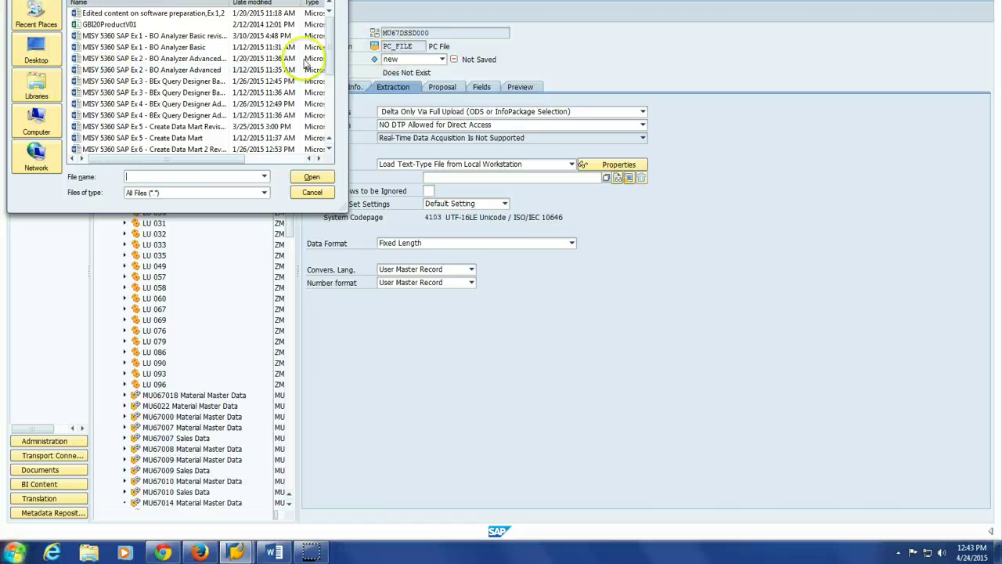
{"action": "left_click_drag", "start_coordinate": [331, 39], "coordinate": [341, 116]}
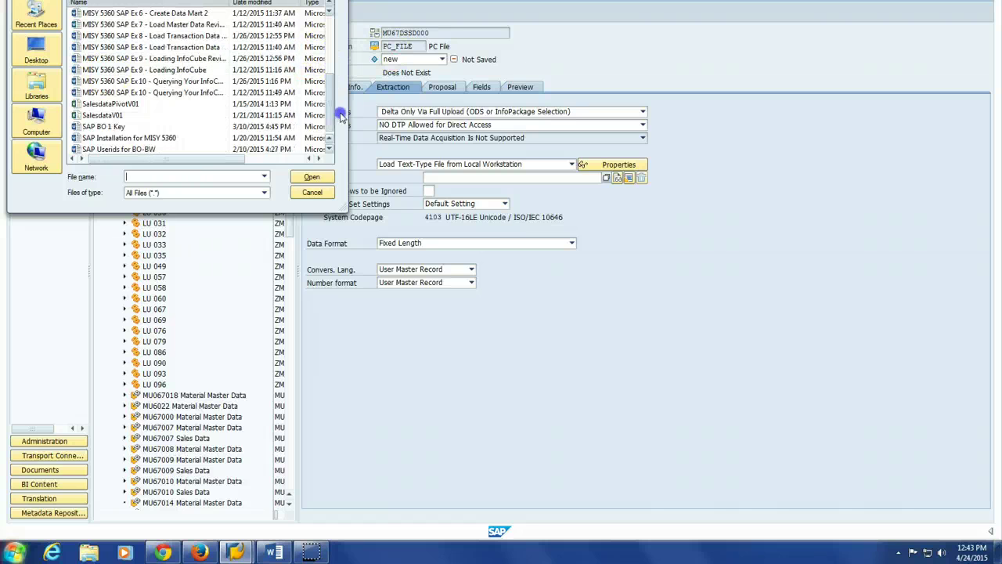
{"action": "left_click", "coordinate": [107, 116]}
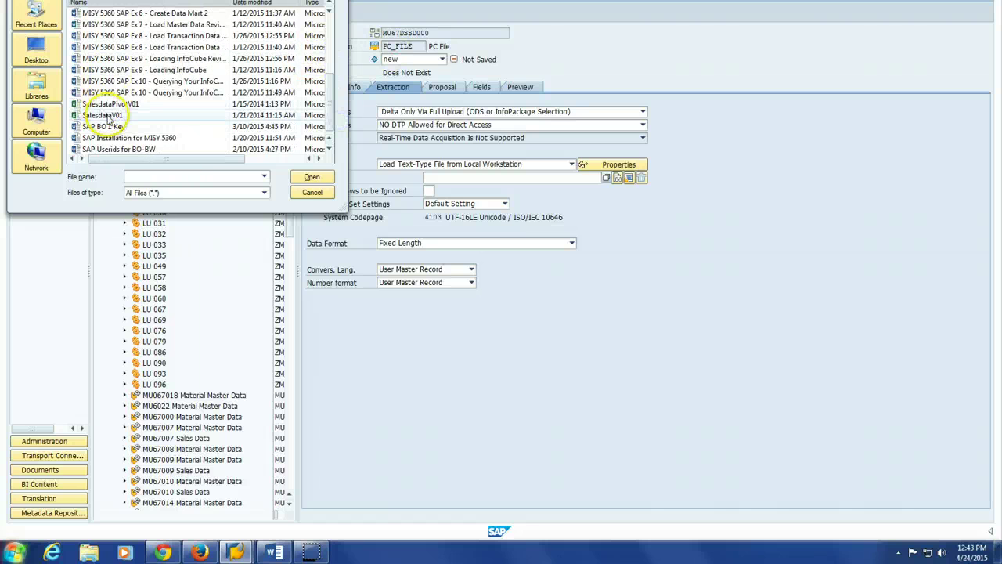
{"action": "double_click", "coordinate": [107, 116]}
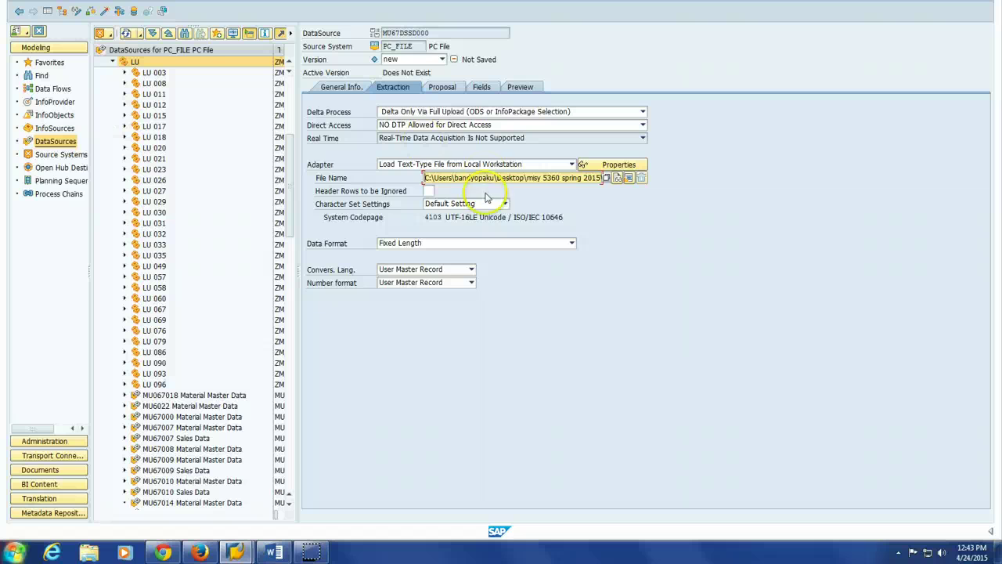
Set 1 header row to be ignored and the data format to "Separated with Separator (for Example, CSV)".
{"action": "left_click", "coordinate": [429, 190]}
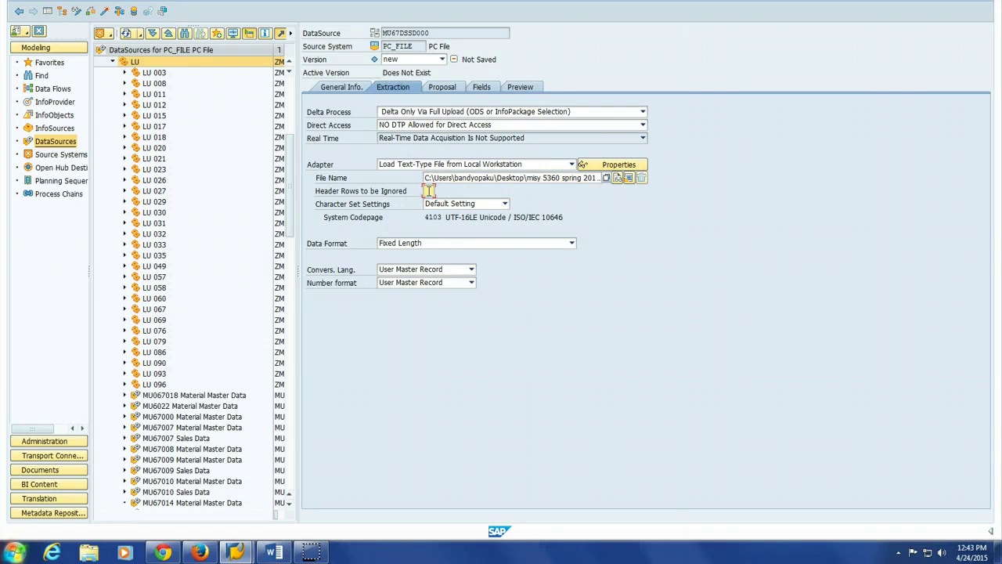
{"action": "type", "text": "1"}
{"action": "left_click", "coordinate": [572, 243]}
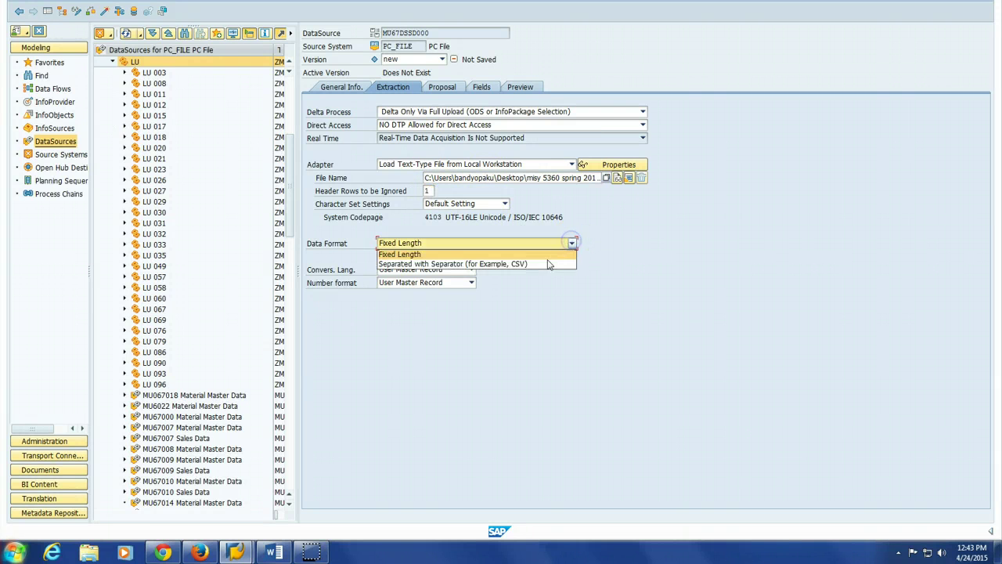
{"action": "left_click", "coordinate": [546, 265]}
Set the number format to Direct Input with a comma as thousands separator and a period as decimal point separator.
{"action": "left_click", "coordinate": [472, 308]}
{"action": "left_click", "coordinate": [423, 328]}
{"action": "left_click", "coordinate": [426, 335]}
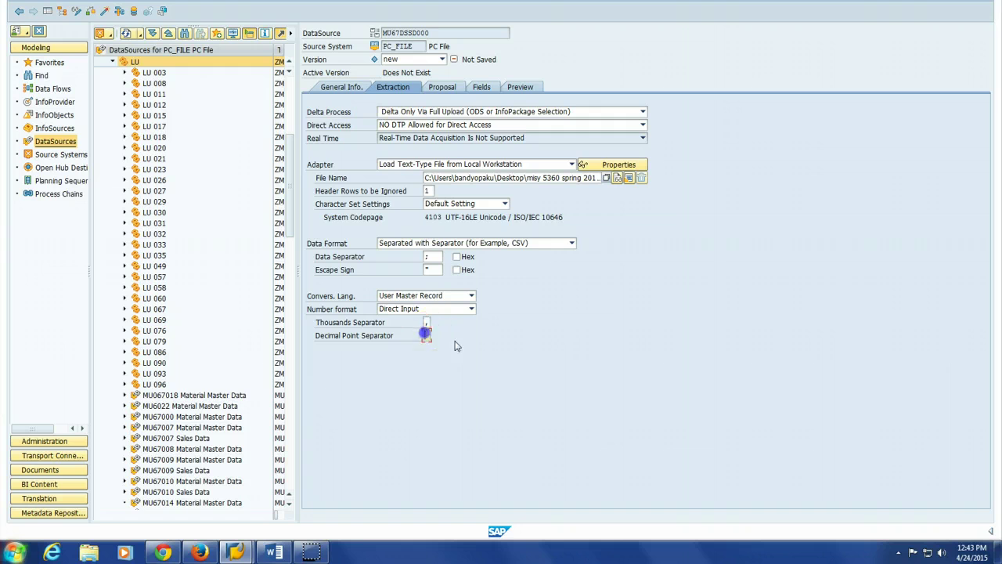
Load the example data for the field proposal, allowing access to the CSV file, and save the DataSource.
{"action": "left_click", "coordinate": [438, 88]}
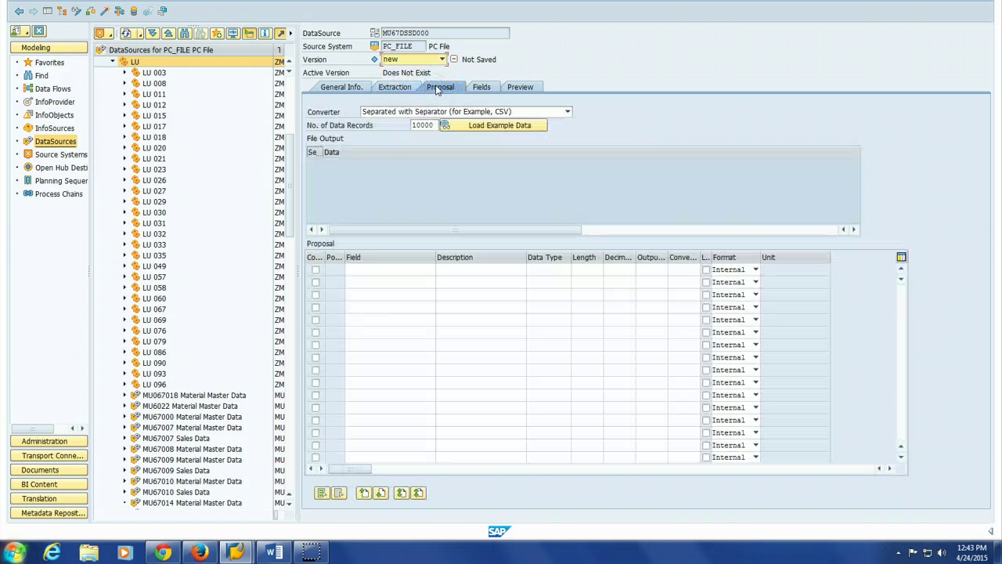
{"action": "left_click", "coordinate": [505, 126]}
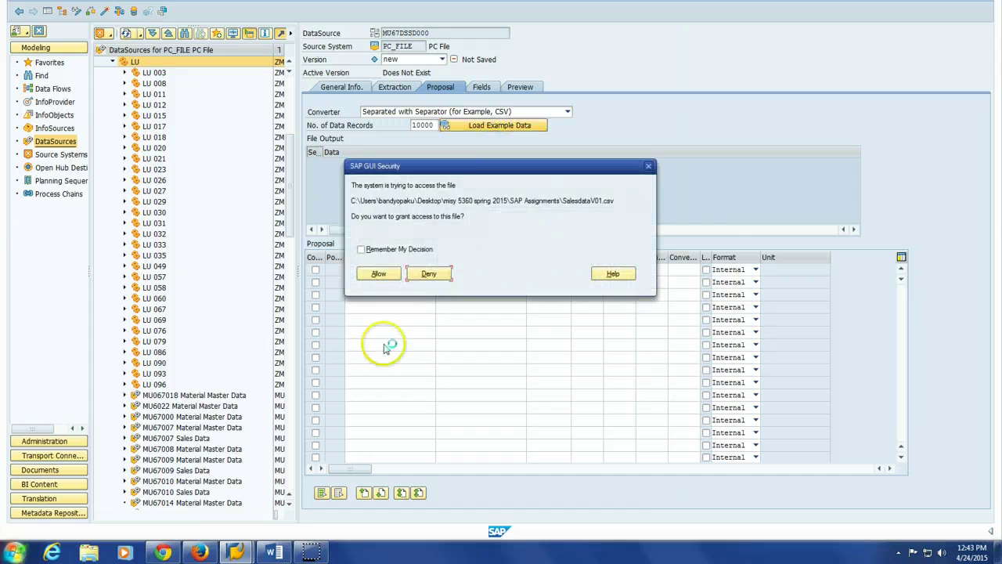
{"action": "left_click", "coordinate": [378, 274]}
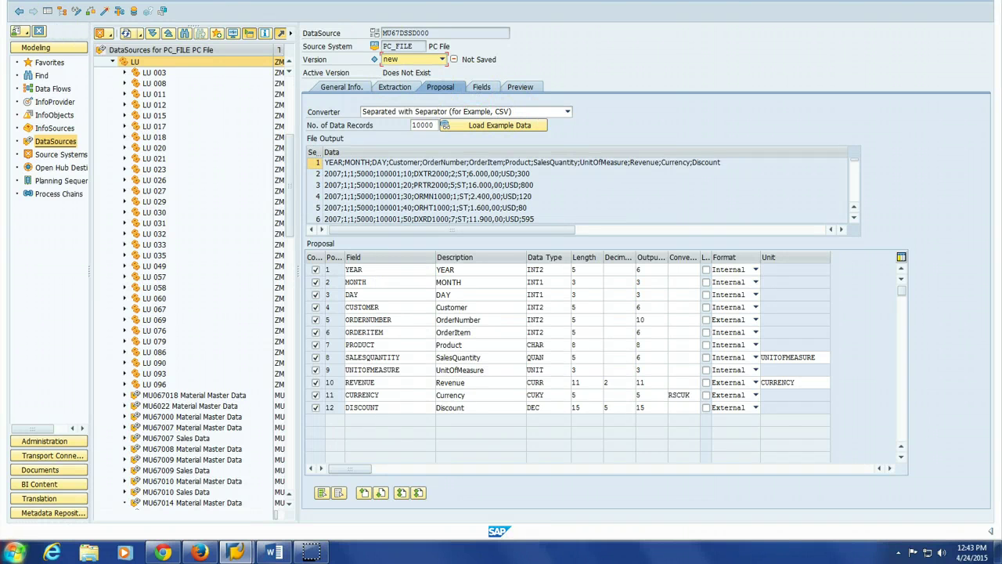
{"action": "key", "text": "ctrl+s"}
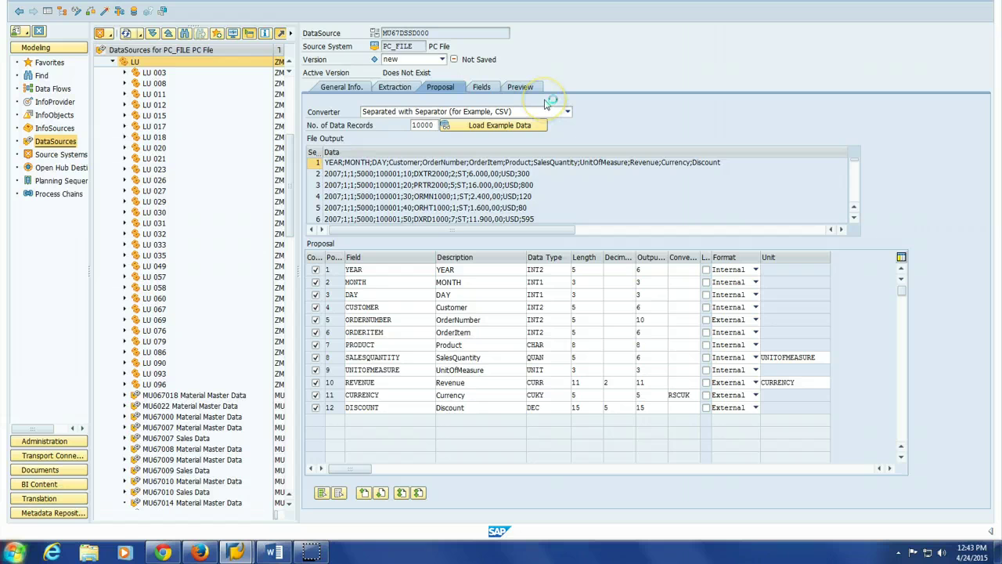
Change the data type of the YEAR, MONTH and DAY fields to NUMC.
{"action": "left_click", "coordinate": [483, 87]}
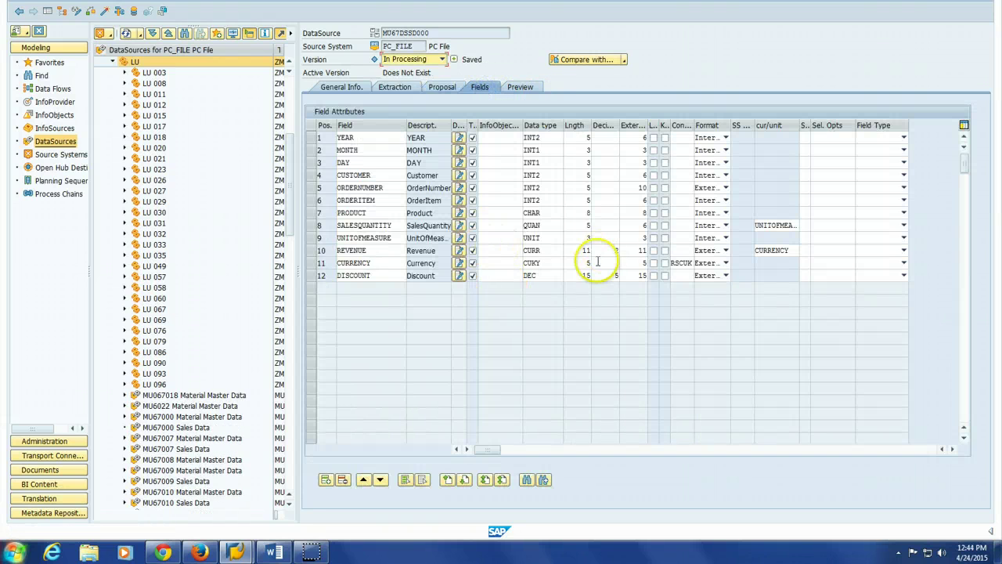
{"action": "left_click", "coordinate": [548, 138]}
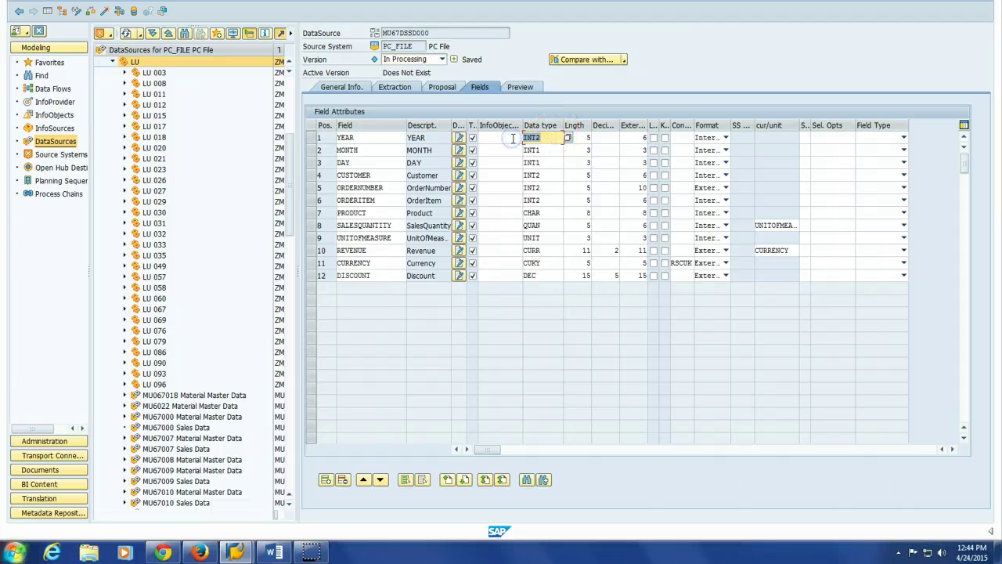
{"action": "type", "text": "nu"}
{"action": "key", "text": "Return"}
{"action": "key", "text": "Down"}
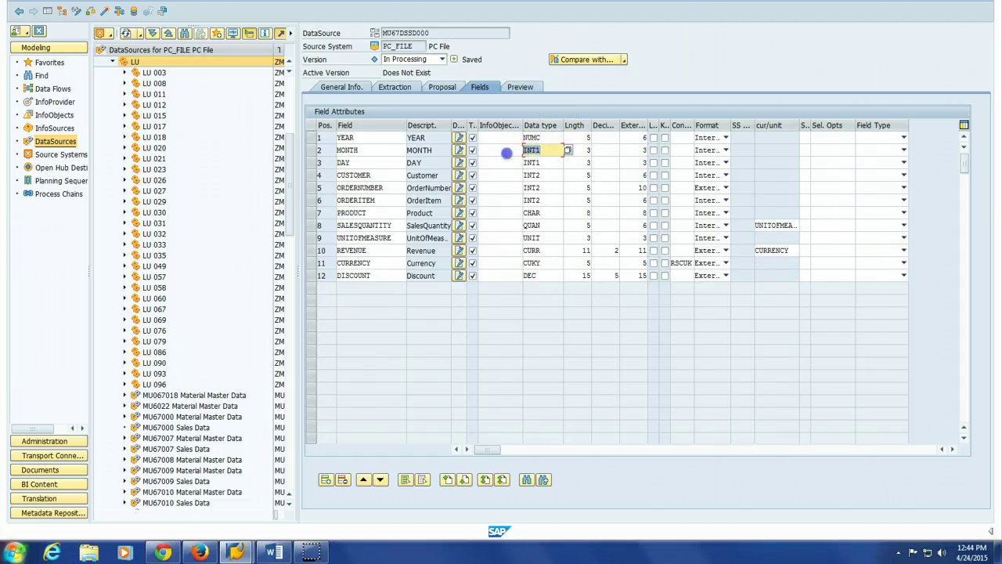
{"action": "type", "text": "n"}
{"action": "key", "text": "Return"}
{"action": "key", "text": "Down"}
{"action": "type", "text": "n"}
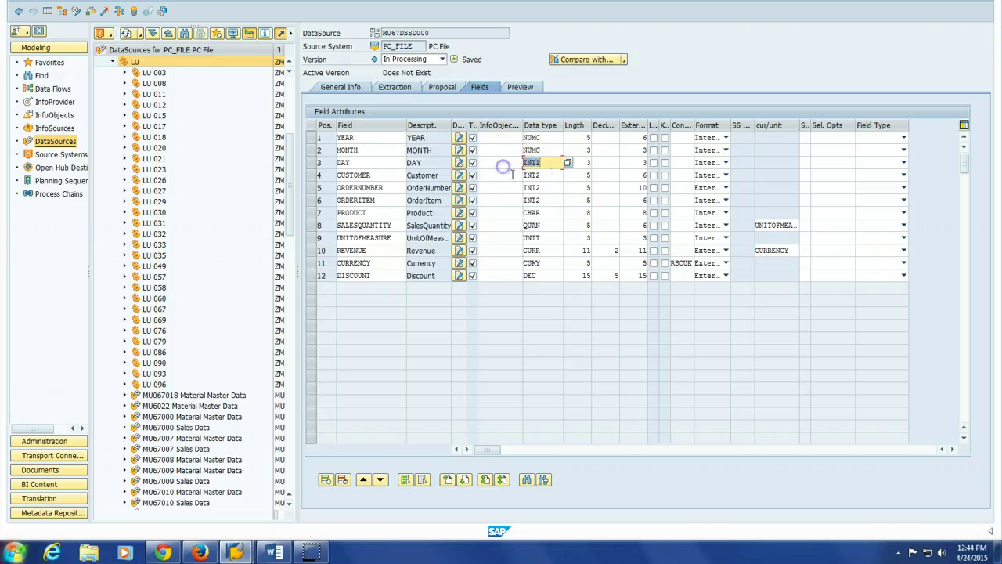
{"action": "key", "text": "Return"}
Change the data type of the CUSTOMER, ORDERNUMBER and ORDERITEM fields to NUMC.
{"action": "key", "text": "Down"}
{"action": "type", "text": "n"}
{"action": "key", "text": "Return"}
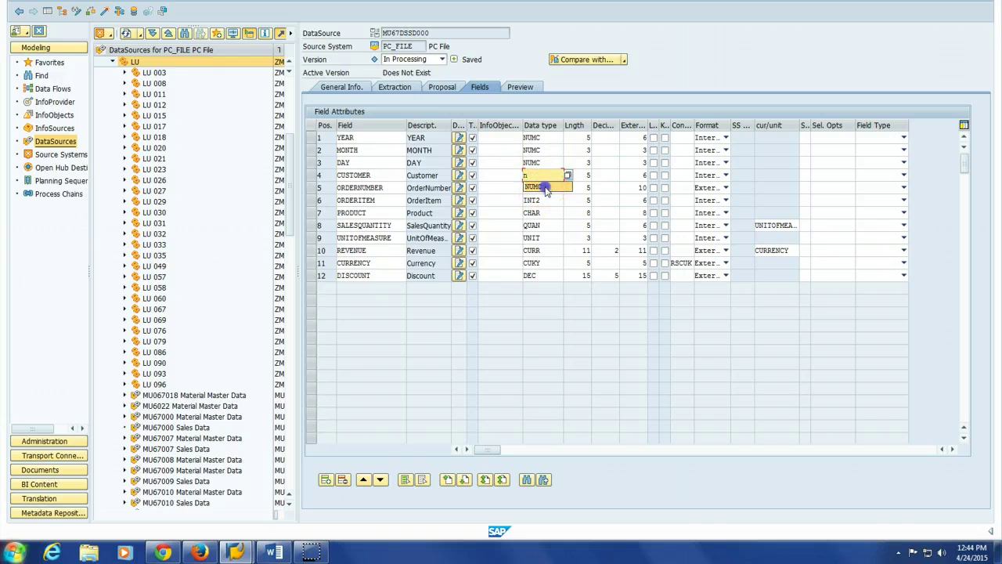
{"action": "key", "text": "Down"}
{"action": "type", "text": "n"}
{"action": "key", "text": "Return"}
{"action": "key", "text": "Down"}
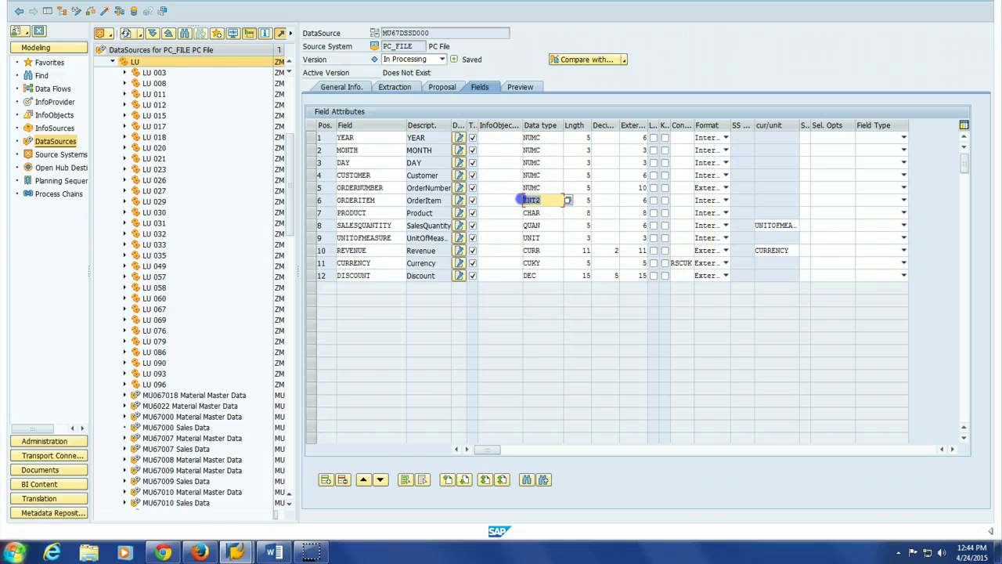
{"action": "type", "text": "n"}
{"action": "left_click", "coordinate": [538, 210]}
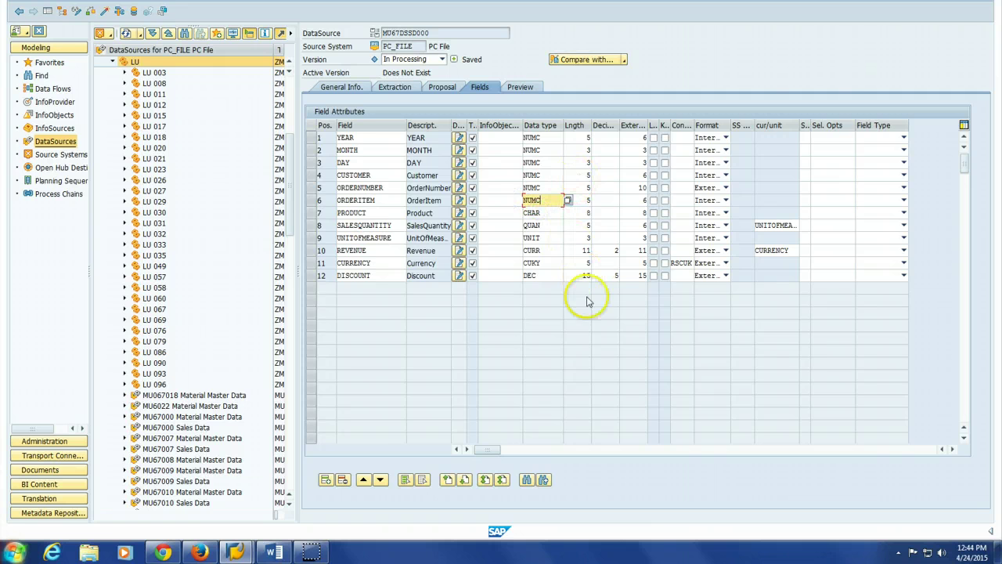
Change the data type of the DISCOUNT field to CURR.
{"action": "left_click", "coordinate": [541, 275]}
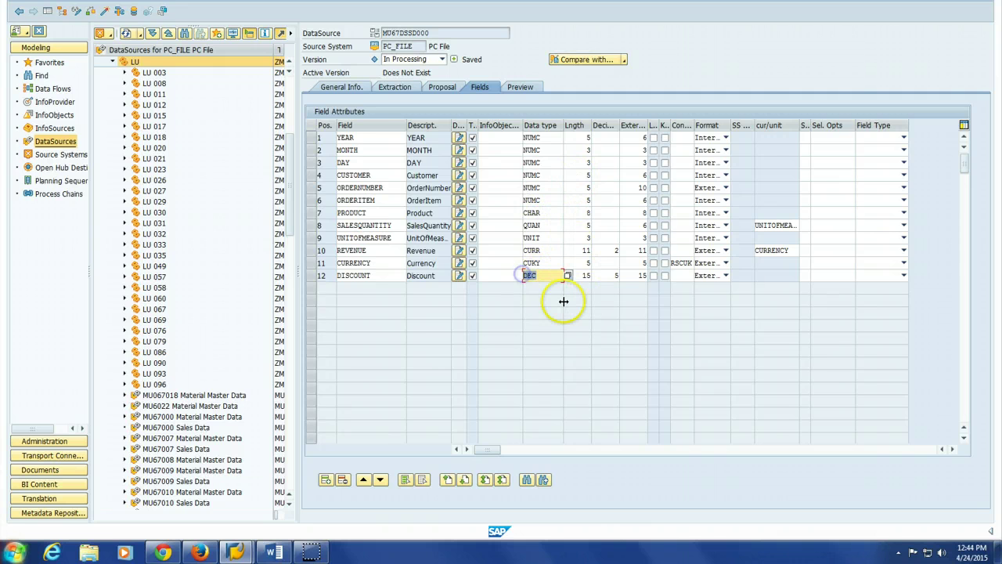
{"action": "type", "text": "c"}
{"action": "left_click", "coordinate": [524, 288]}
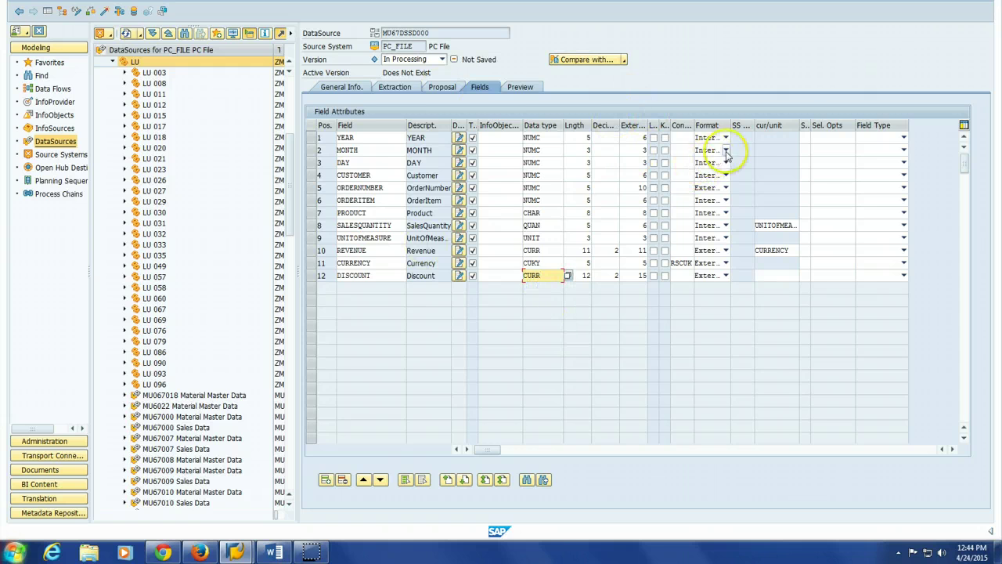
Set the format of the ORDERNUMBER field to Internal and the format of the SALESQUANTITY field to External.
{"action": "left_click", "coordinate": [725, 224]}
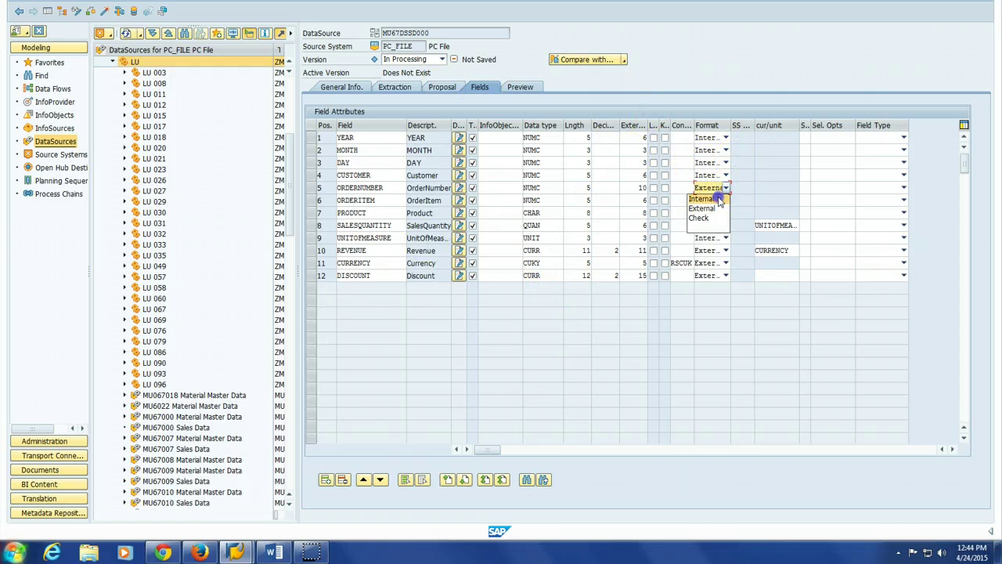
{"action": "left_click", "coordinate": [702, 266]}
Set the length and external length of YEAR to 4, and the length of MONTH to 2.
{"action": "left_click", "coordinate": [586, 139]}
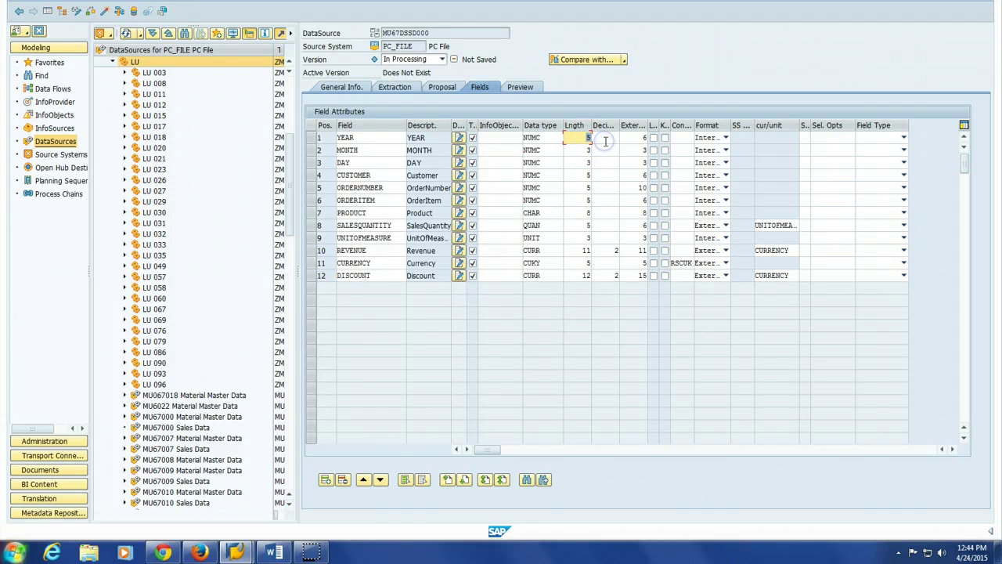
{"action": "type", "text": "4"}
{"action": "left_click", "coordinate": [637, 138]}
{"action": "left_click", "coordinate": [591, 150]}
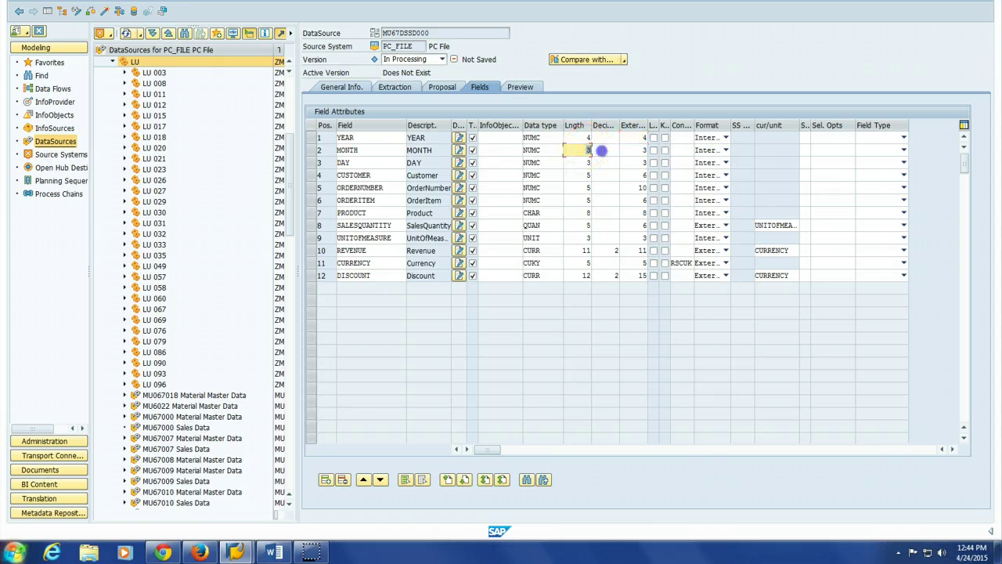
{"action": "type", "text": "2"}
{"action": "left_click", "coordinate": [647, 150]}
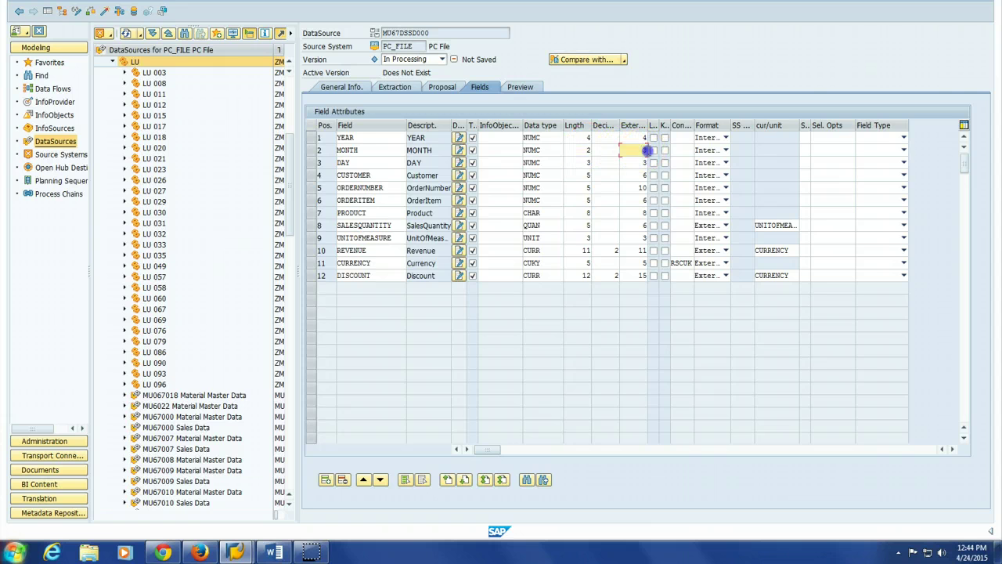
Look up the example of required field lengths and formats in the Word instructions and return to the DataSource fields in SAP.
{"action": "left_click", "coordinate": [272, 552]}
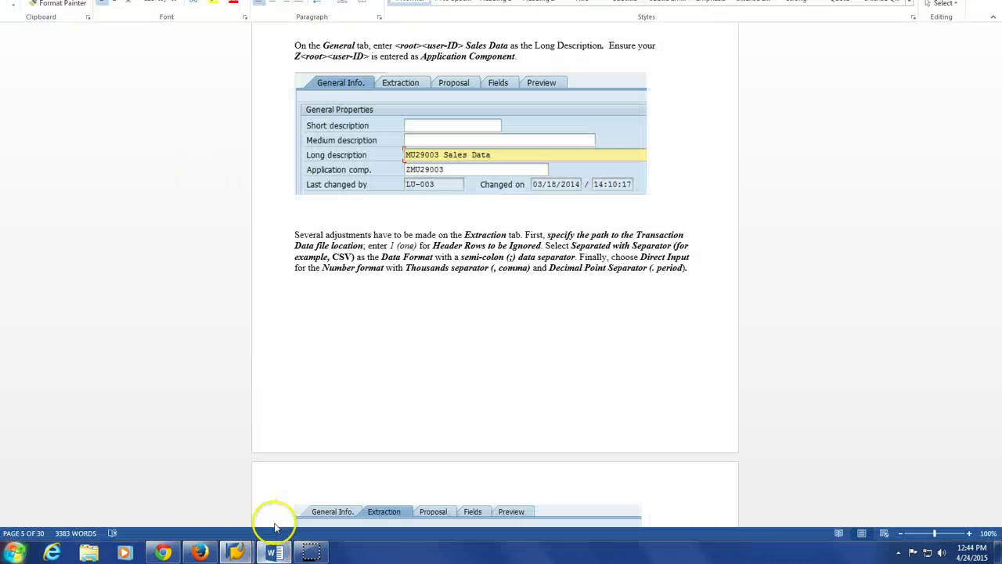
{"action": "left_click_drag", "start_coordinate": [995, 102], "coordinate": [997, 153]}
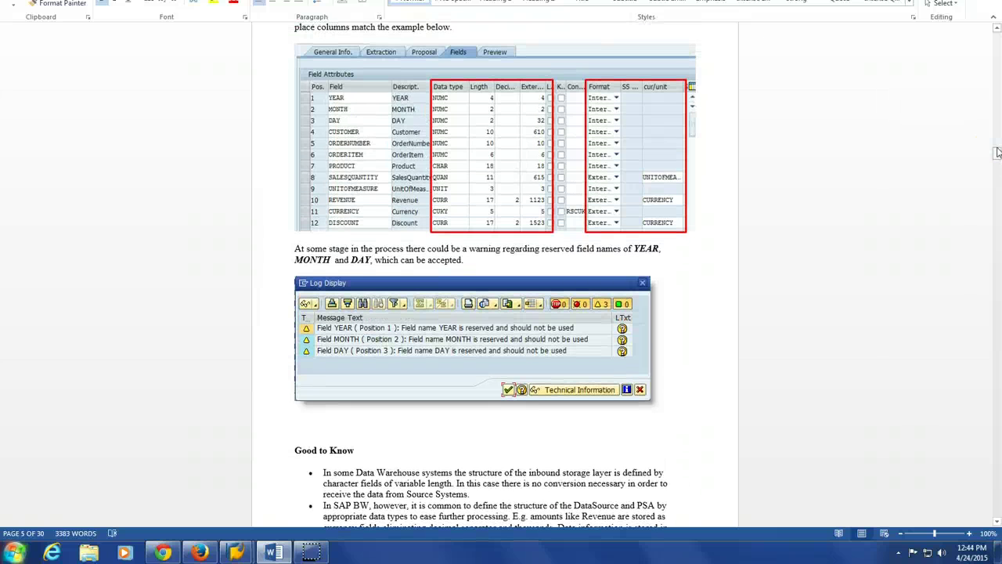
{"action": "mouse_move", "coordinate": [236, 548]}
{"action": "left_click", "coordinate": [290, 501]}
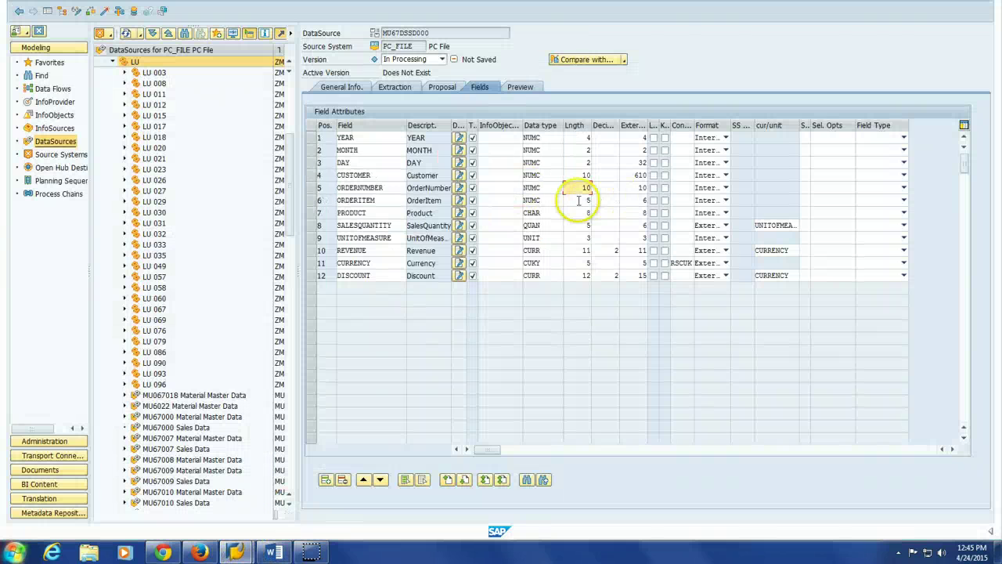
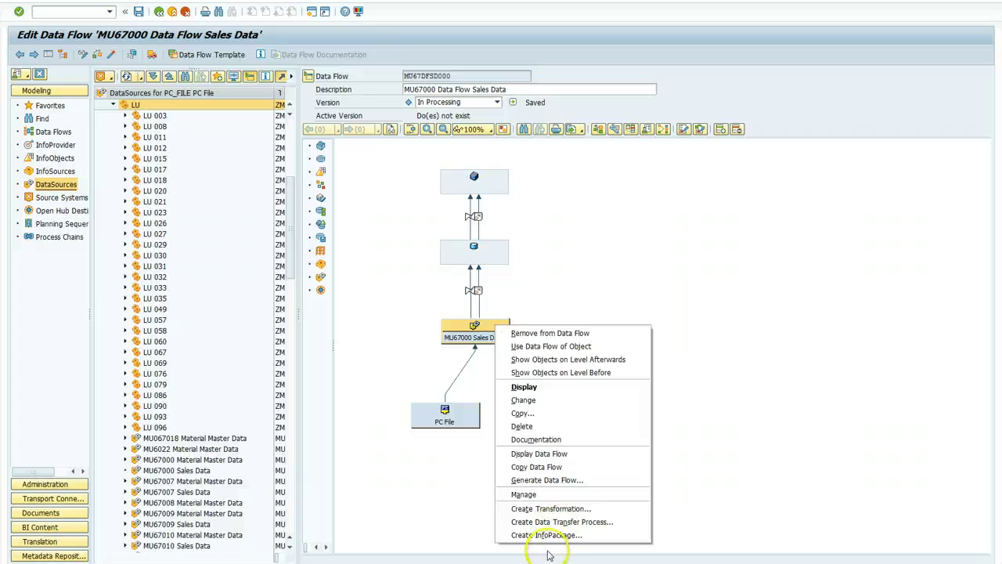
Create an InfoPackage described as MU67000 Sales Data for the MU67000 Sales Data DataSource and save it.
{"action": "left_click", "coordinate": [532, 534]}
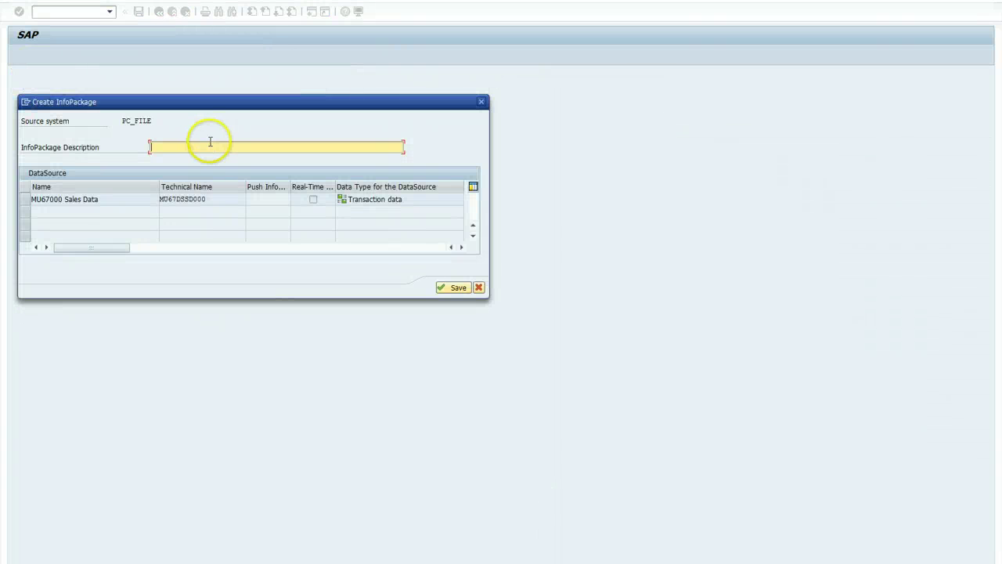
{"action": "type", "text": "MU67"}
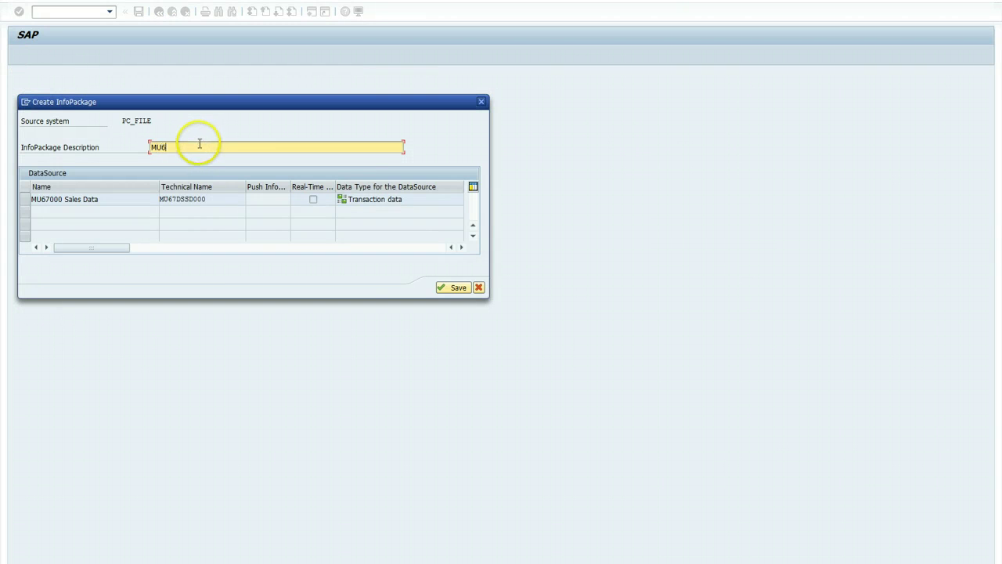
{"action": "type", "text": "000 Sales Data"}
{"action": "left_click", "coordinate": [454, 287]}
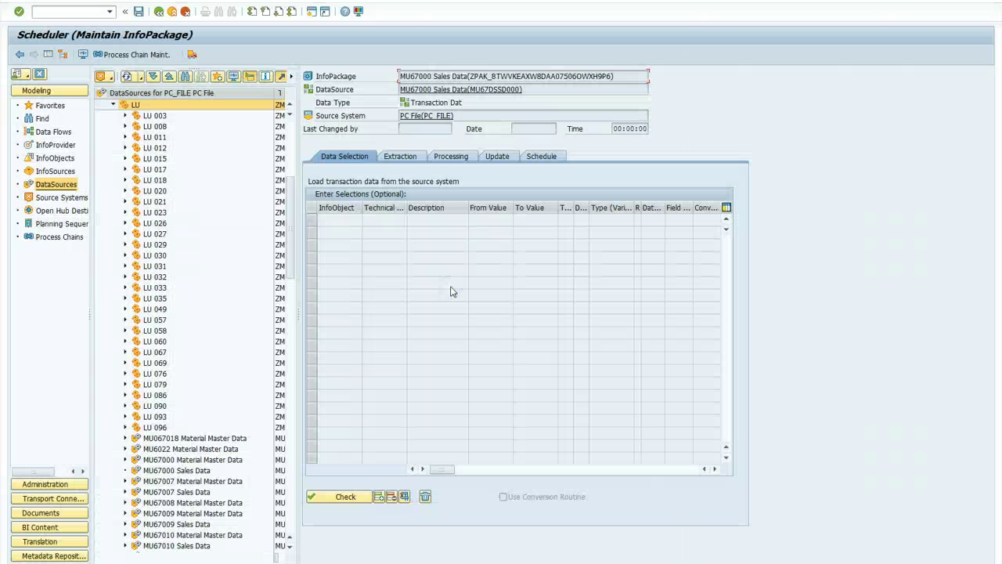
Check the InfoPackage's extraction settings and start its immediate data load, allowing access to SalesdataV01.csv.
{"action": "left_click", "coordinate": [397, 157]}
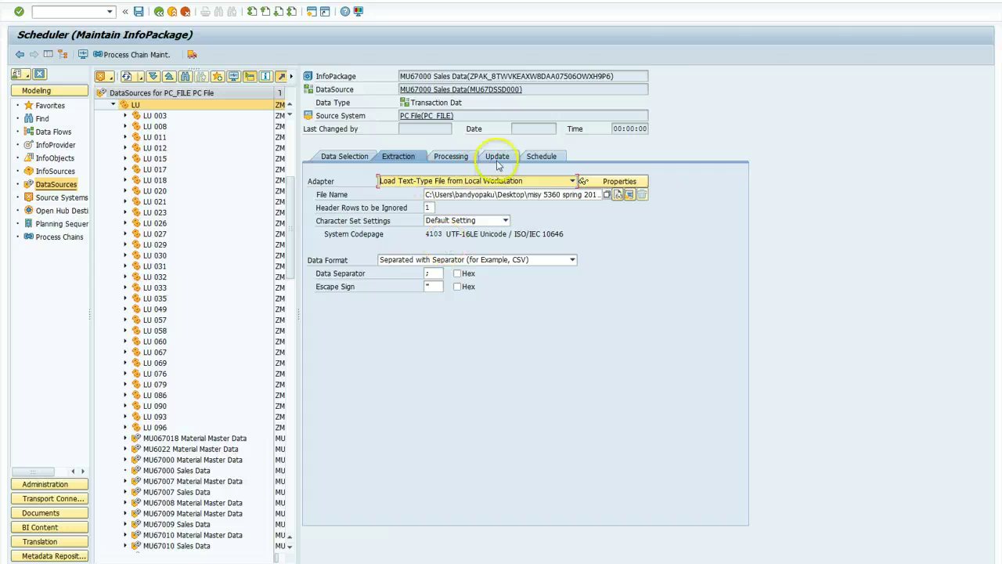
{"action": "left_click", "coordinate": [545, 156]}
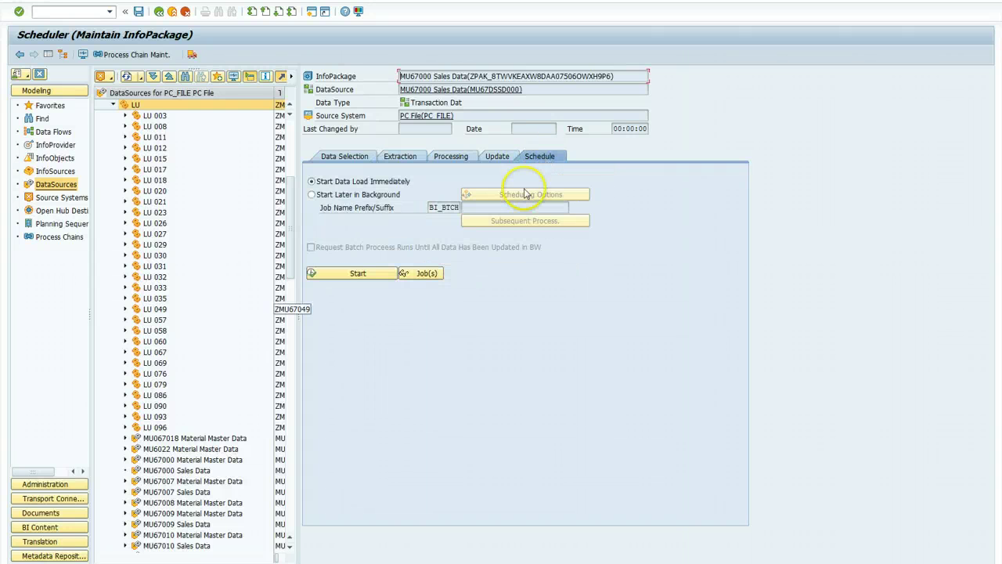
{"action": "left_click", "coordinate": [312, 274]}
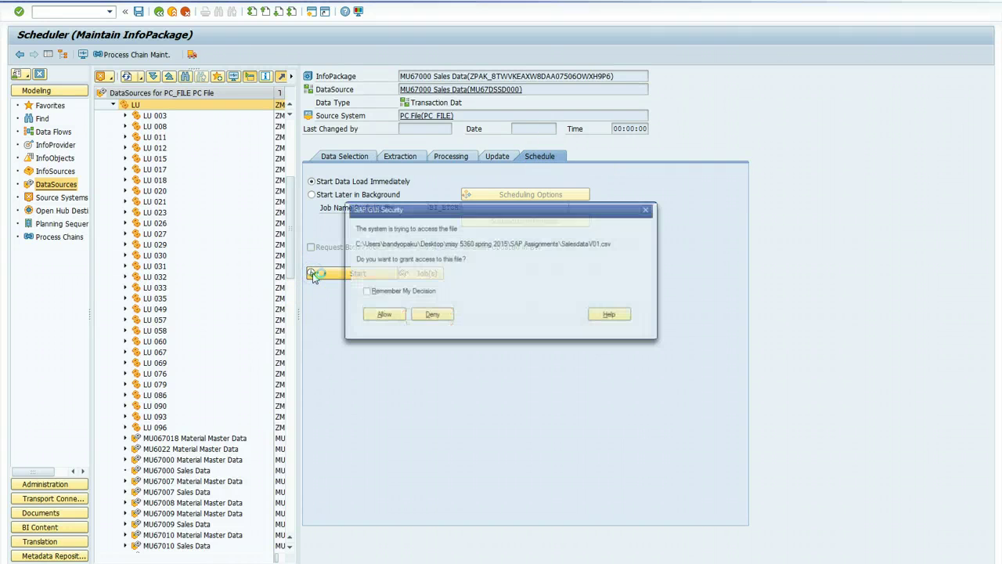
{"action": "left_click", "coordinate": [382, 315]}
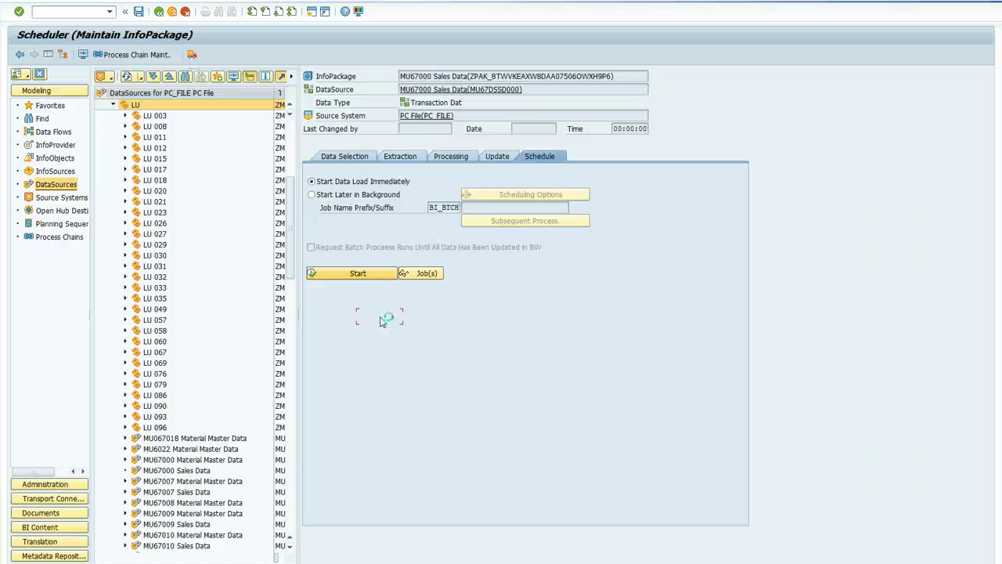
{"action": "left_click", "coordinate": [378, 322]}
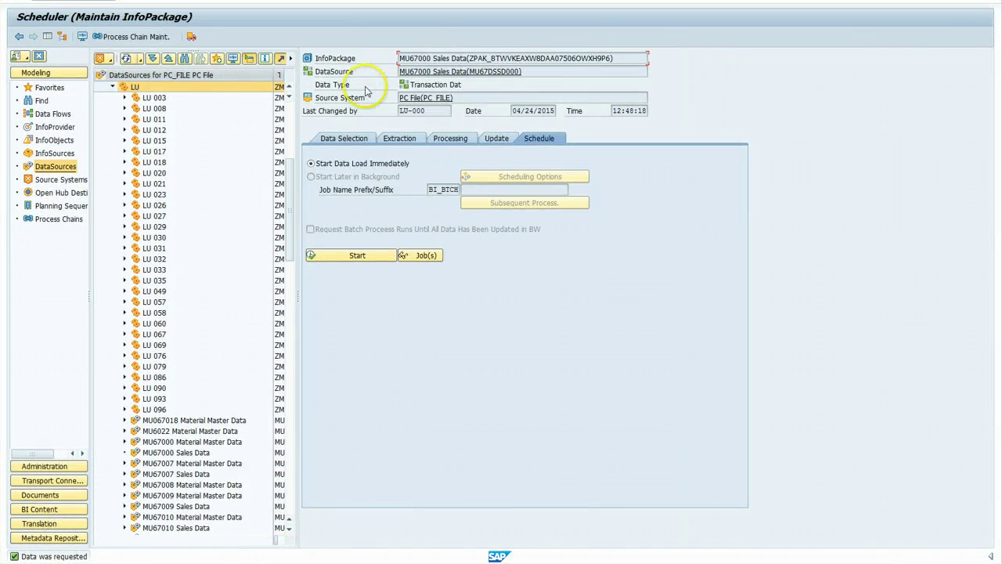
Open the load monitor and inspect the successful PSA request of 04/24/2015 at 12:47:55.
{"action": "left_click", "coordinate": [233, 59]}
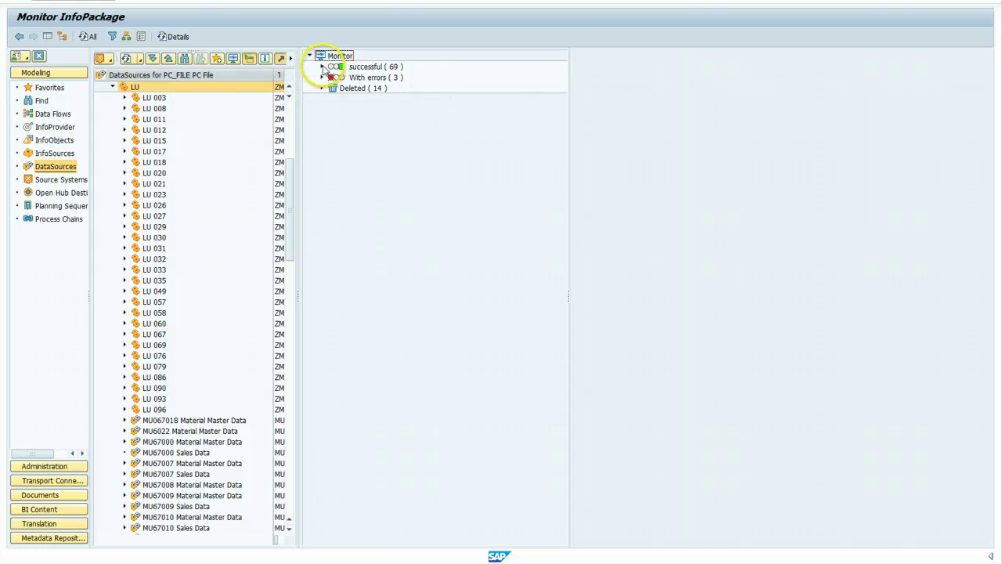
{"action": "left_click", "coordinate": [323, 67]}
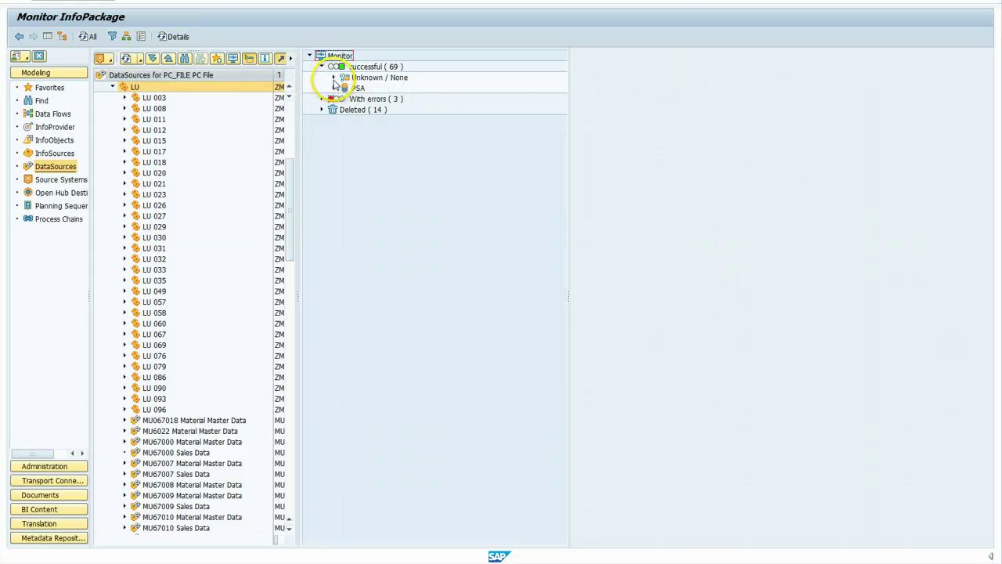
{"action": "left_click", "coordinate": [334, 86]}
{"action": "left_click", "coordinate": [453, 271]}
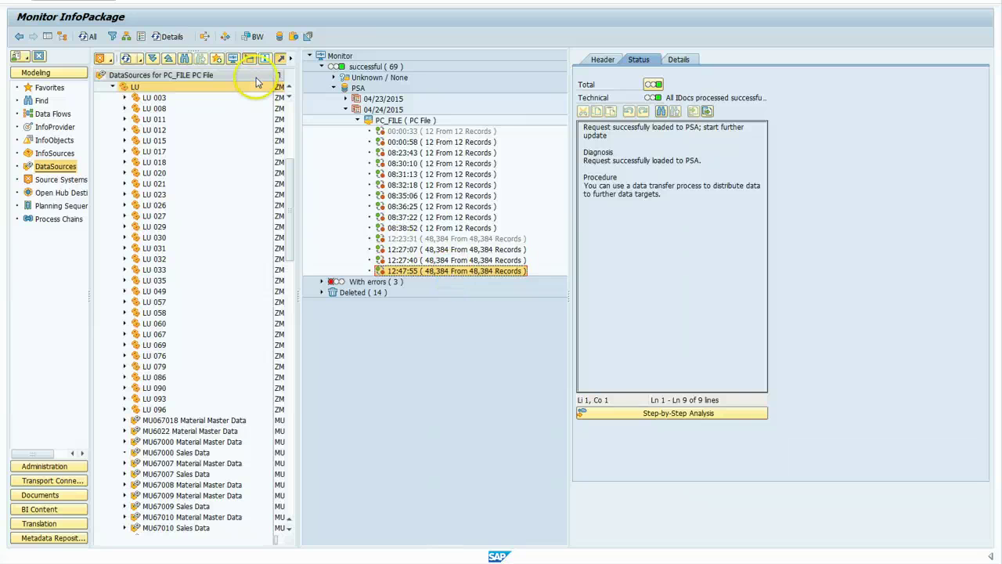
Display 1000 PSA records of data package 000001 for the selected load request.
{"action": "left_click", "coordinate": [282, 37]}
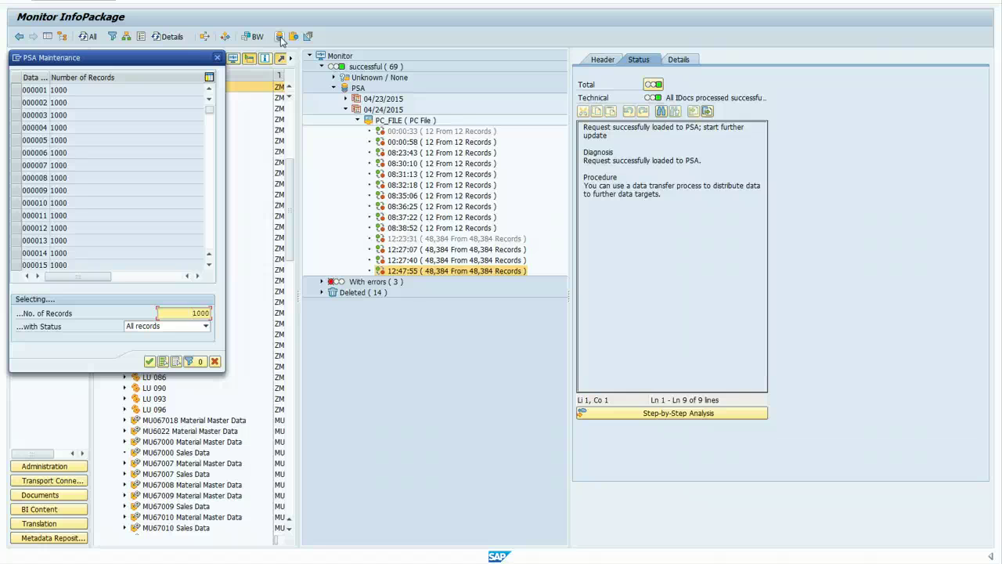
{"action": "left_click", "coordinate": [16, 90]}
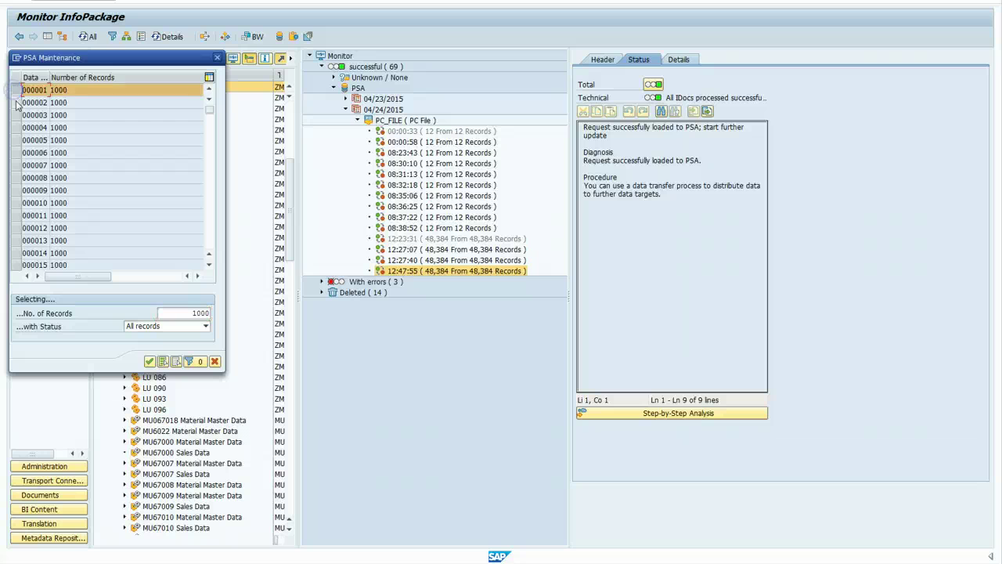
{"action": "left_click", "coordinate": [16, 92]}
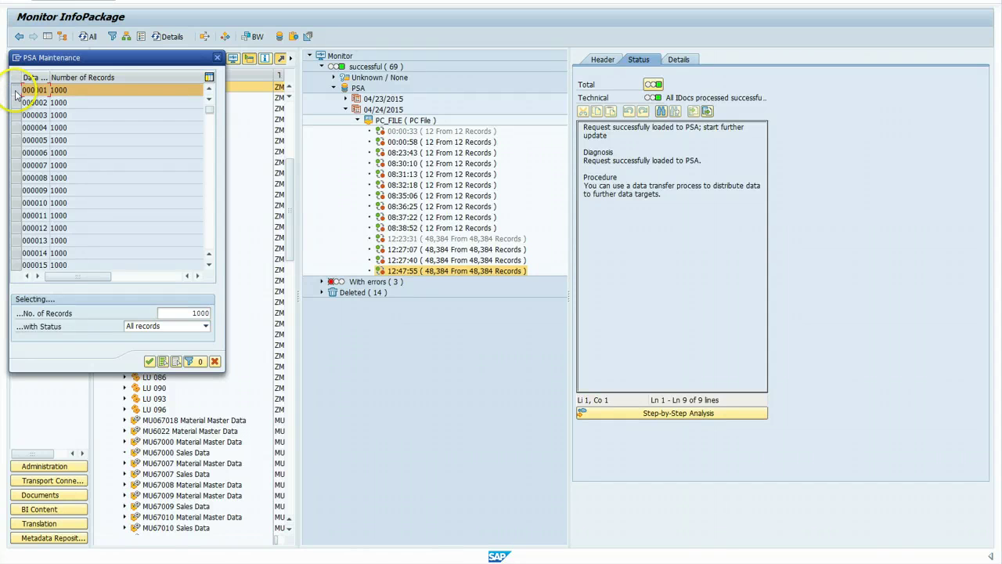
{"action": "left_click", "coordinate": [150, 362]}
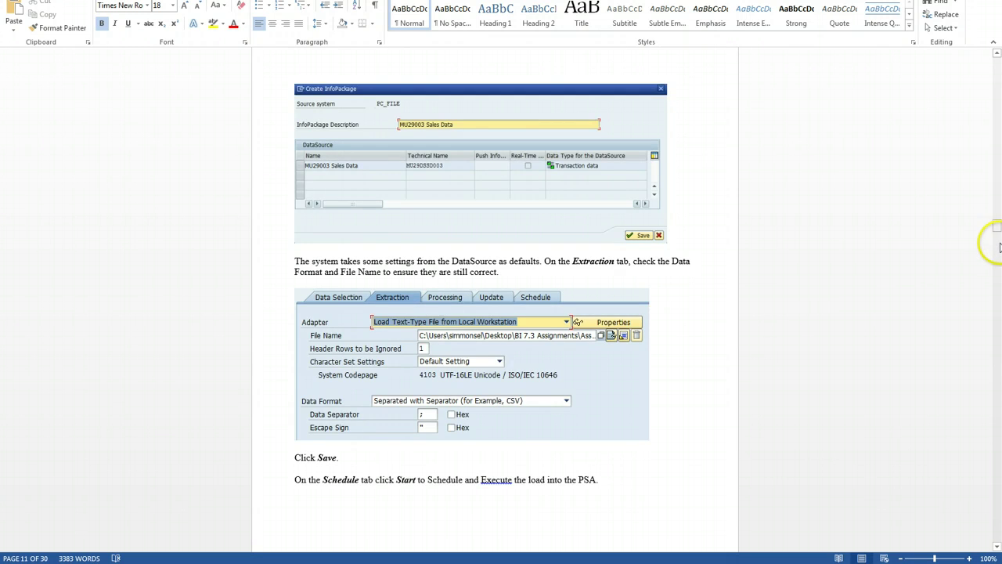
Consult the InfoPackage and PSA loading section of the Word instructions and return to the sales data flow in SAP.
{"action": "left_click_drag", "start_coordinate": [995, 239], "coordinate": [992, 298]}
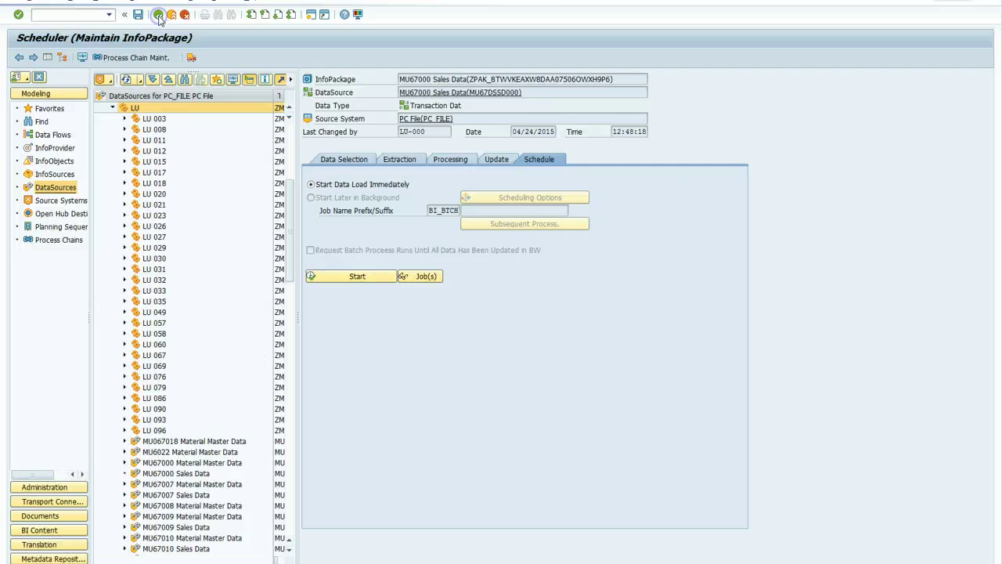
{"action": "left_click", "coordinate": [159, 17]}
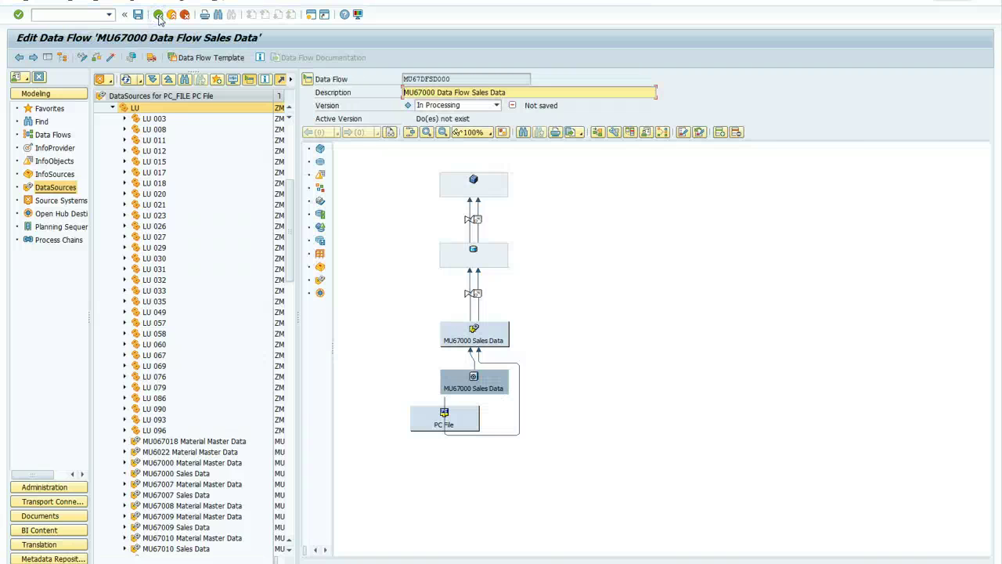
Define DataStore object MU67D000 with the description MU67000 Sales Items from the empty DataStore placeholder in the data flow.
{"action": "left_click", "coordinate": [468, 272]}
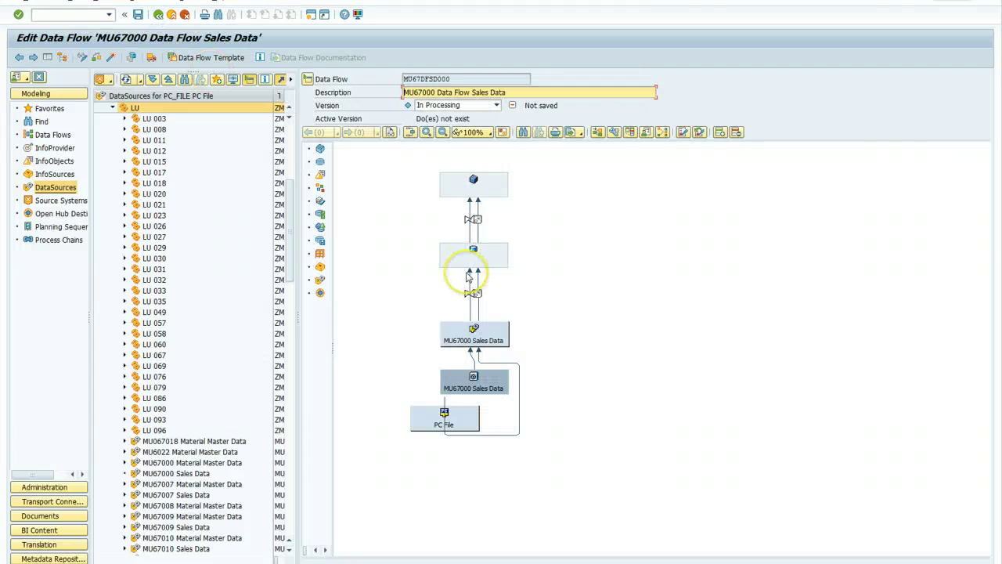
{"action": "double_click", "coordinate": [473, 254]}
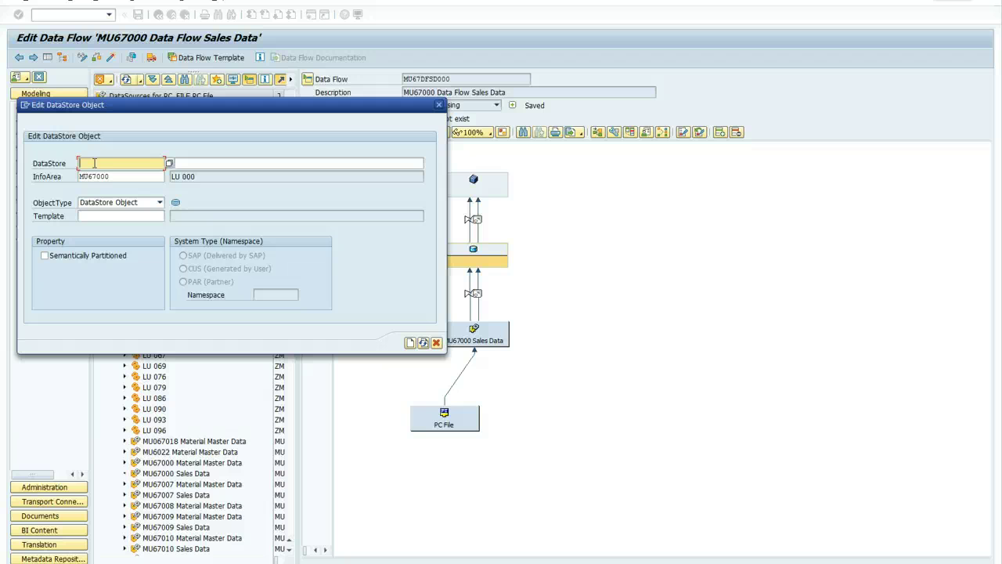
{"action": "type", "text": "MU"}
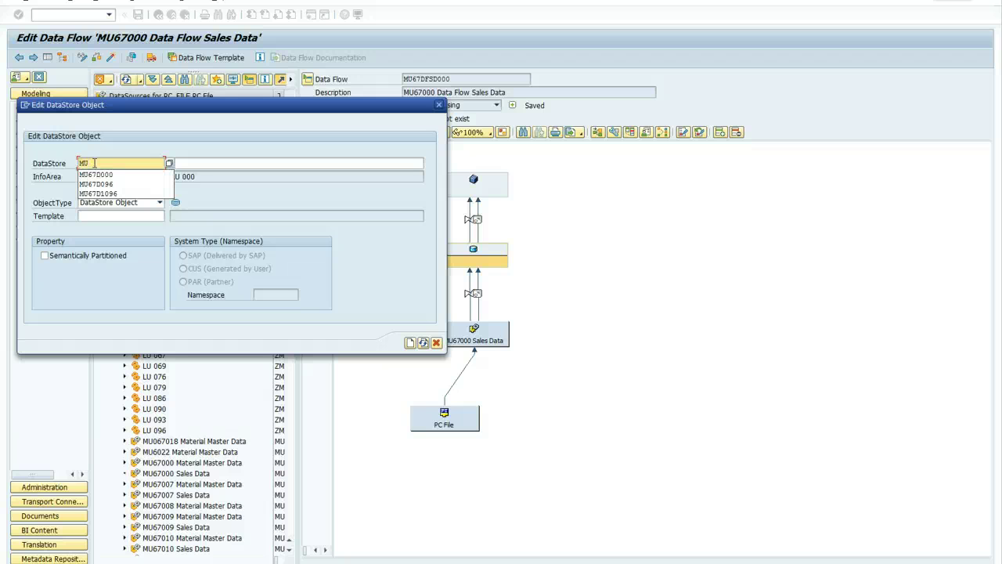
{"action": "type", "text": "67D"}
{"action": "left_click", "coordinate": [96, 174]}
{"action": "left_click", "coordinate": [234, 162]}
{"action": "type", "text": "MU67"}
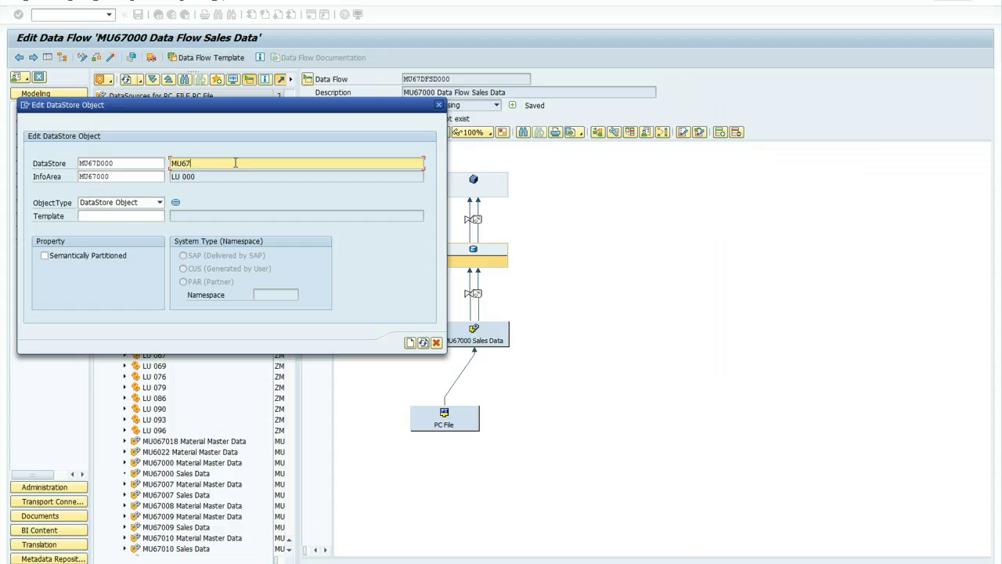
{"action": "type", "text": "000 Data Flow Sales"}
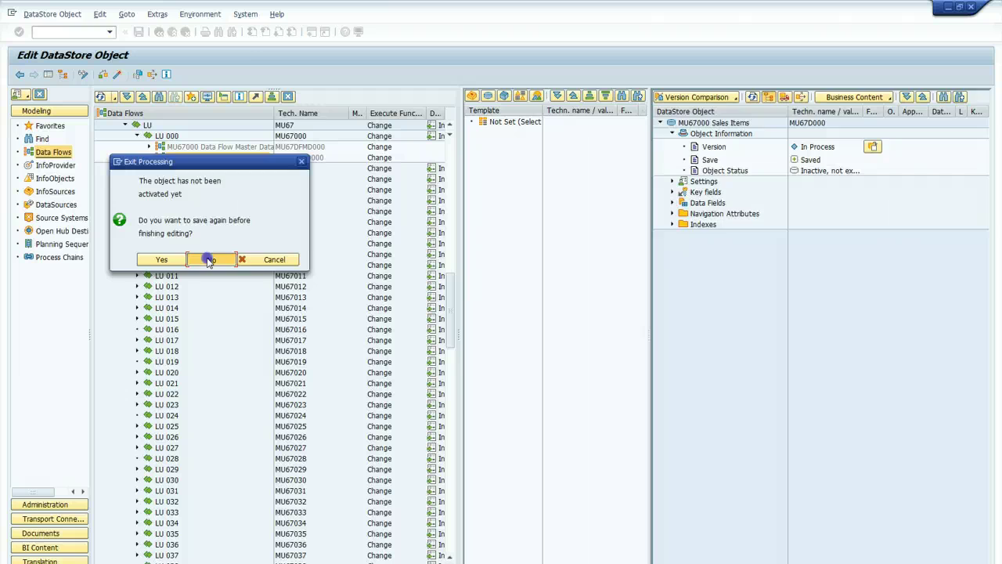
Leave the DataStore object without saving again and reopen MU67D000 for editing from its node in the data flow.
{"action": "left_click", "coordinate": [208, 257]}
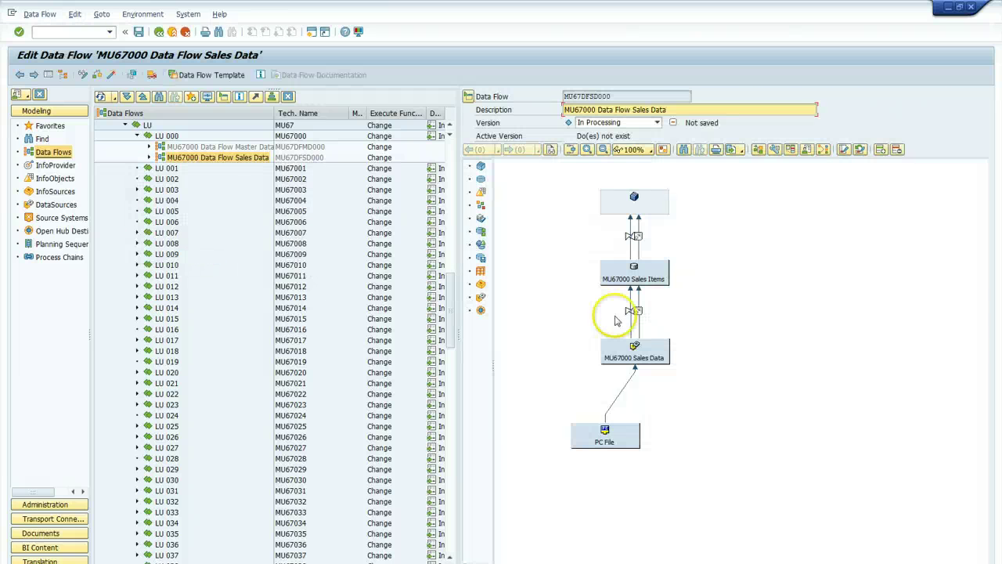
{"action": "right_click", "coordinate": [656, 274]}
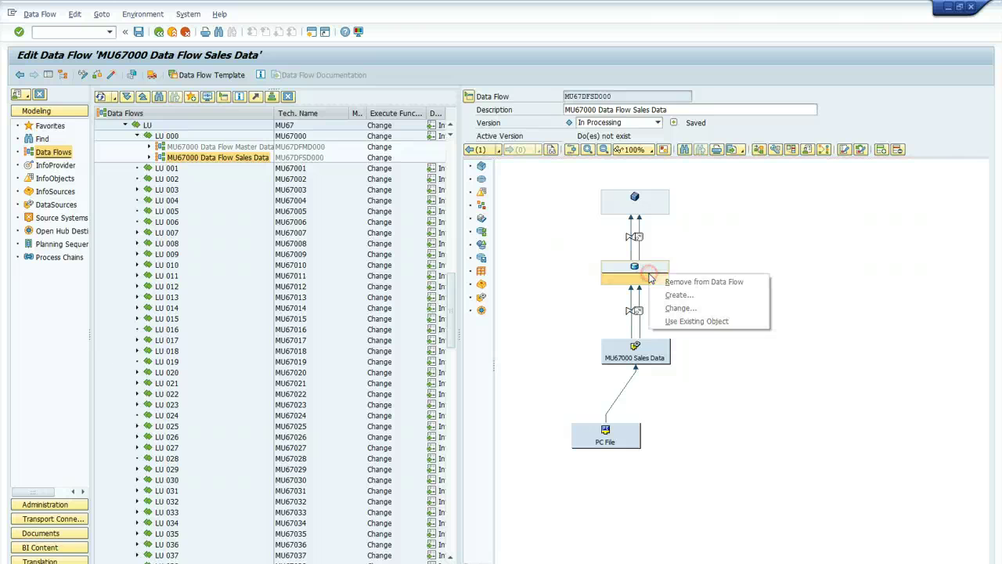
{"action": "left_click", "coordinate": [679, 308]}
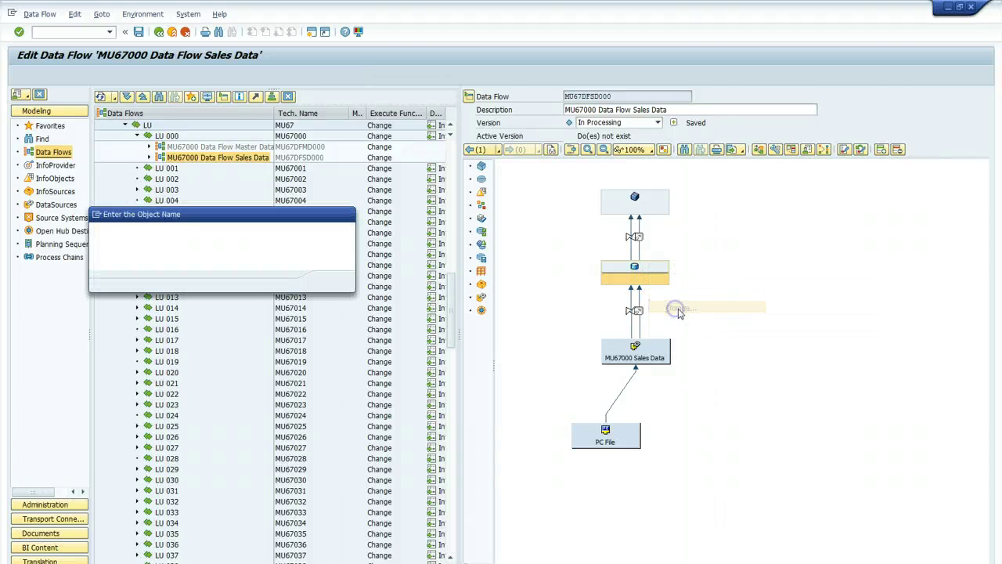
{"action": "left_click", "coordinate": [331, 281]}
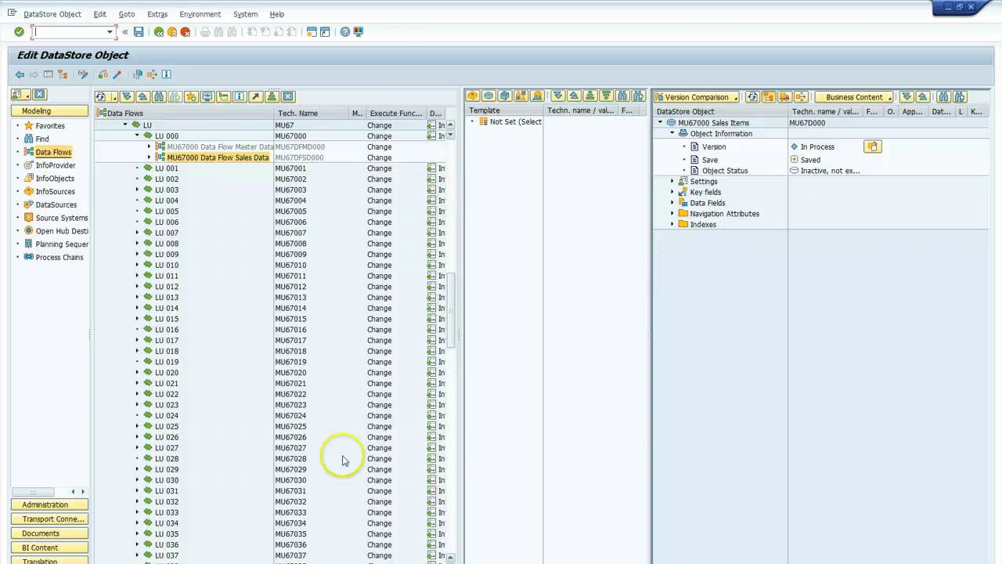
Switch to the Word instructions and go to the Choose Key fields section for the DataStore object.
{"action": "left_click", "coordinate": [270, 562]}
{"action": "left_click_drag", "start_coordinate": [997, 338], "coordinate": [997, 353]}
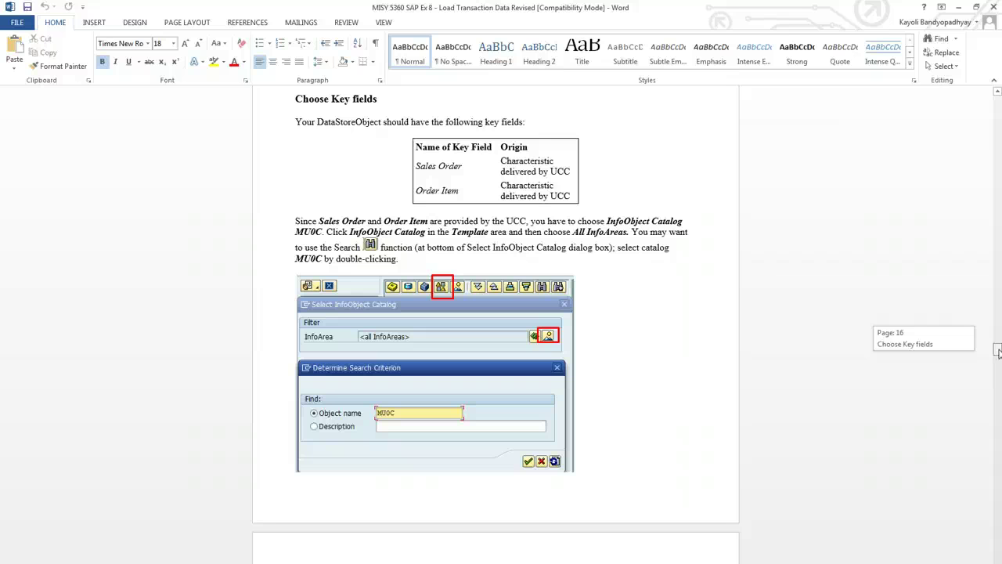
Read the Word instructions on choosing the key fields from catalog MU0C and return to the DataStore object editor in SAP.
{"action": "left_click_drag", "start_coordinate": [998, 353], "coordinate": [997, 354]}
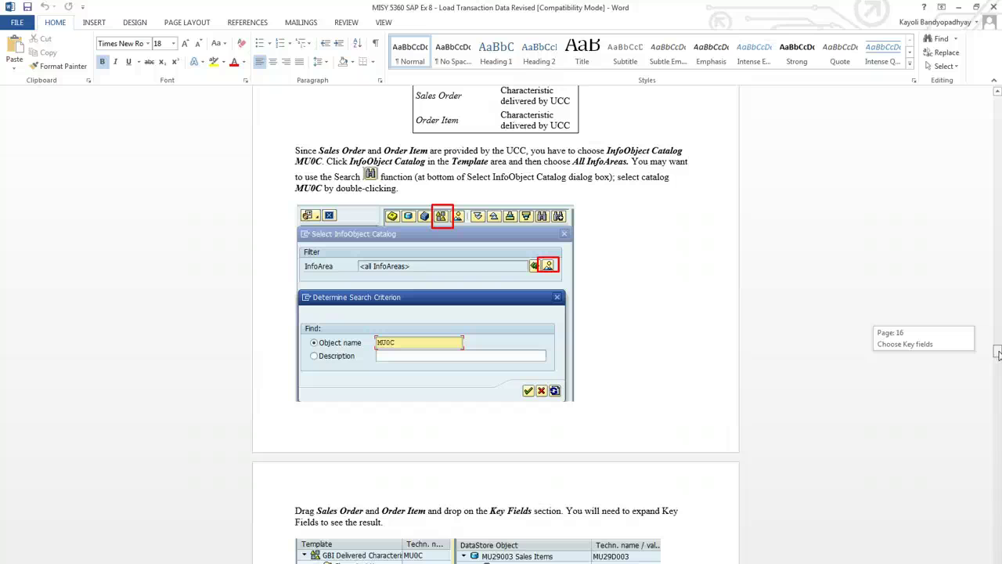
{"action": "left_click_drag", "start_coordinate": [997, 354], "coordinate": [993, 358]}
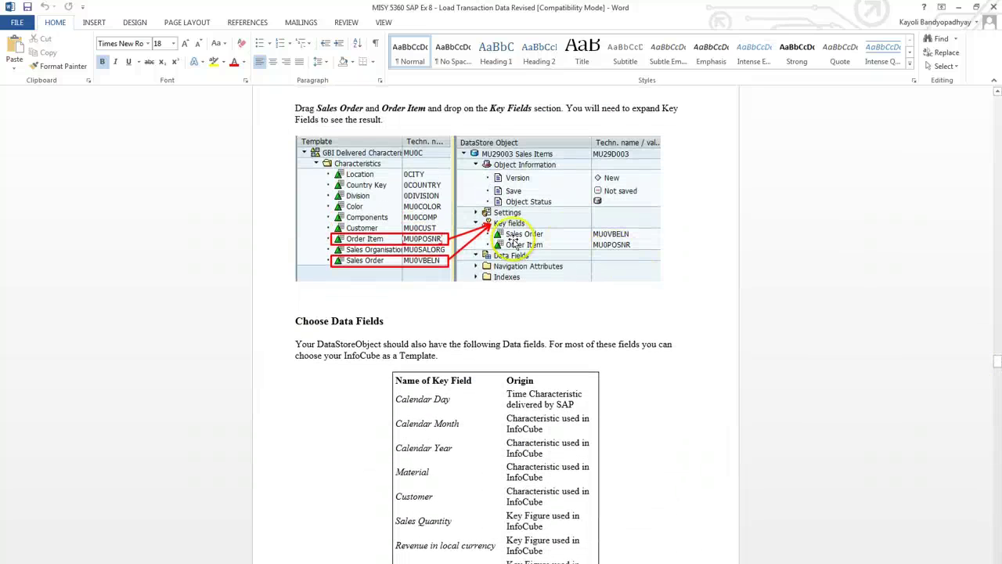
{"action": "key", "text": "alt+Tab"}
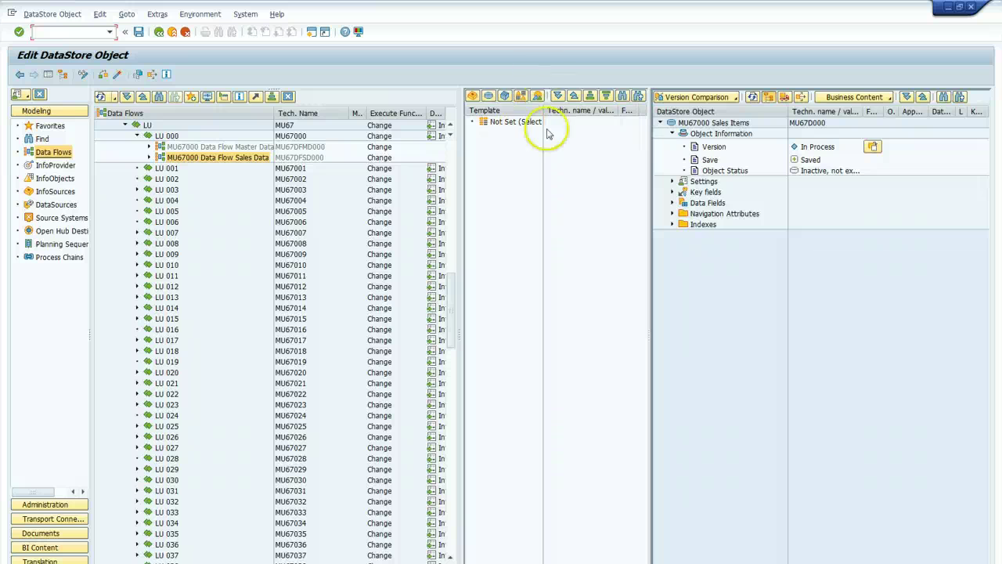
Choose InfoObject catalog MU0C from all InfoAreas as the template and expand its Characteristics folder.
{"action": "left_click", "coordinate": [521, 97]}
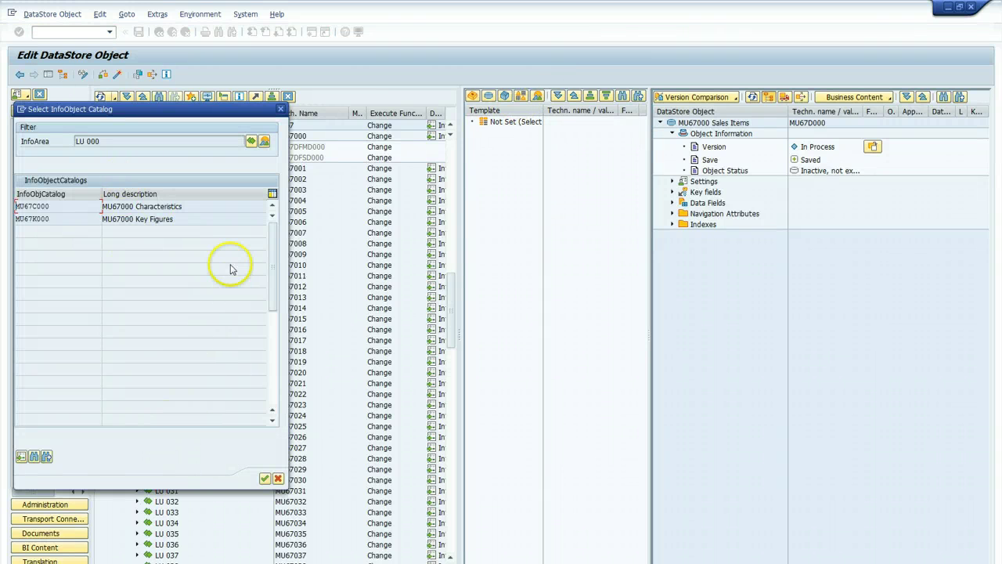
{"action": "left_click", "coordinate": [256, 140]}
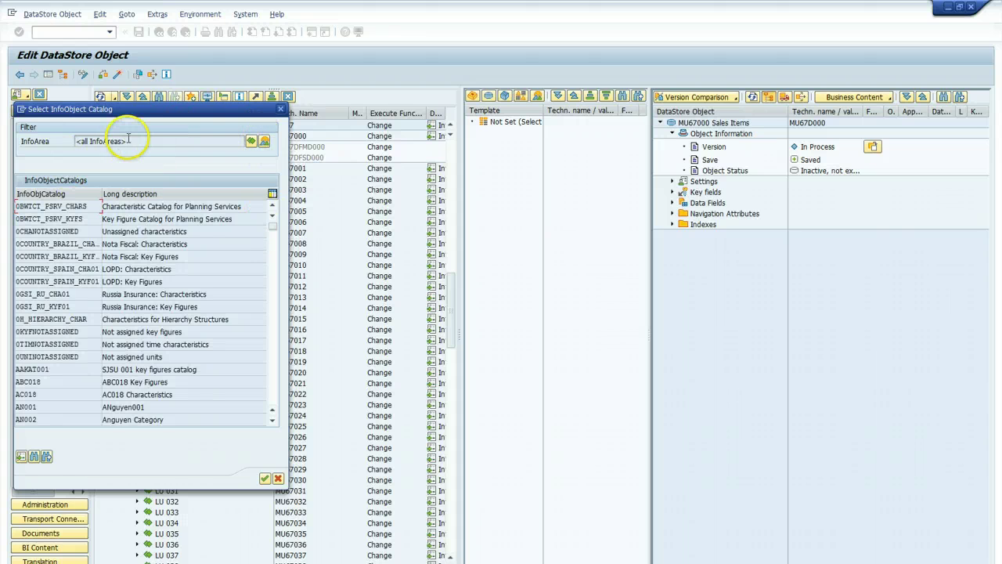
{"action": "left_click", "coordinate": [33, 456]}
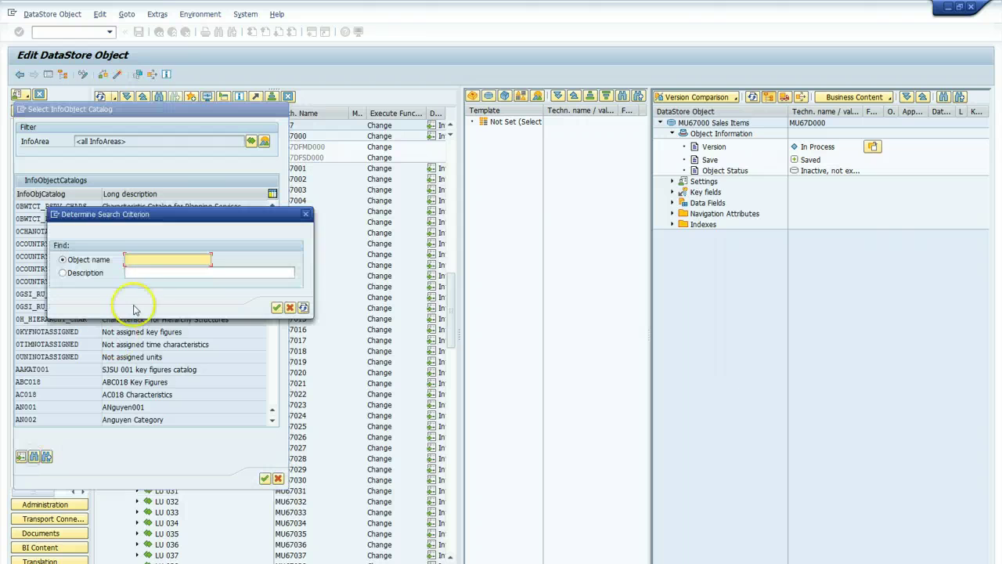
{"action": "type", "text": "MU"}
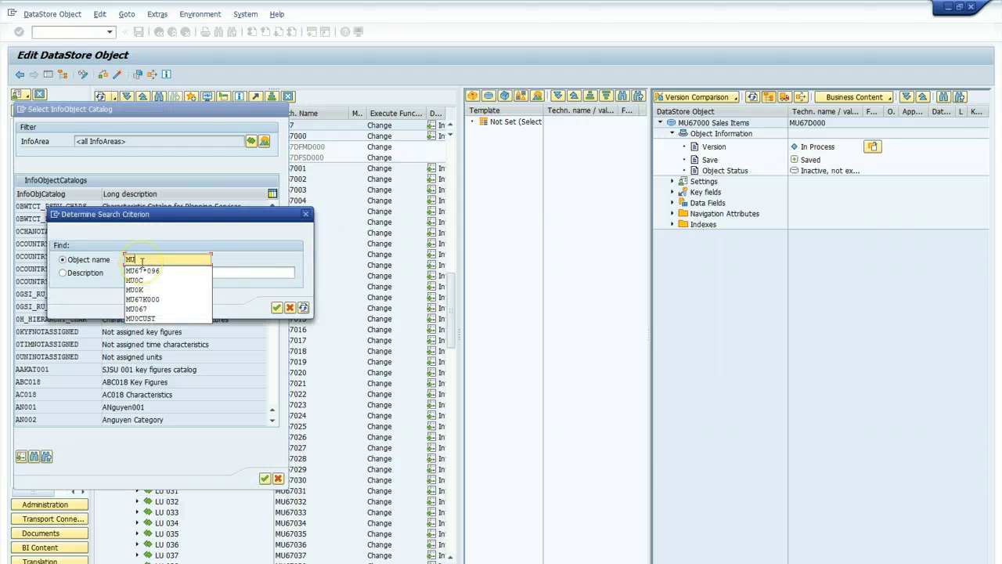
{"action": "type", "text": "0C"}
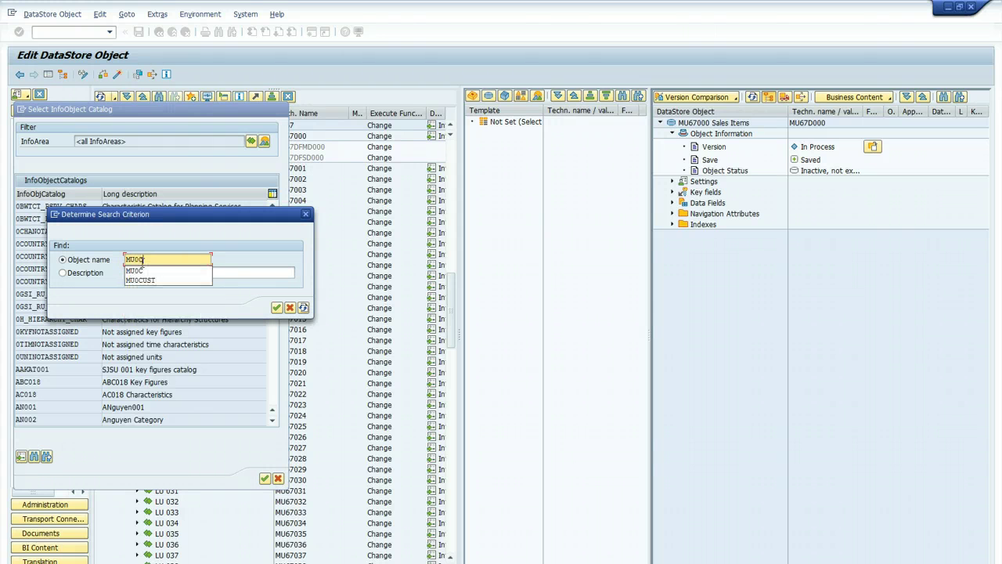
{"action": "key", "text": "Return"}
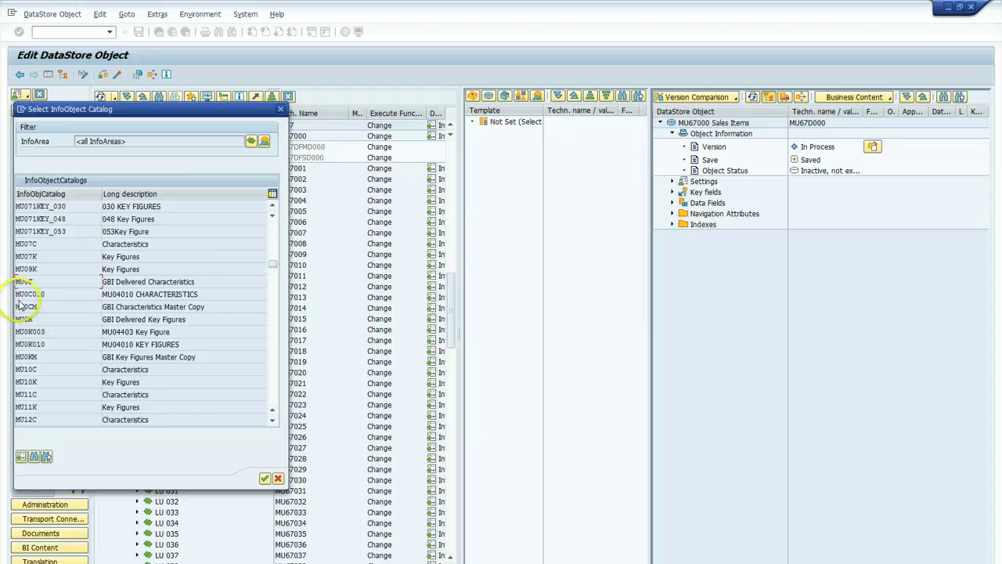
{"action": "double_click", "coordinate": [160, 280]}
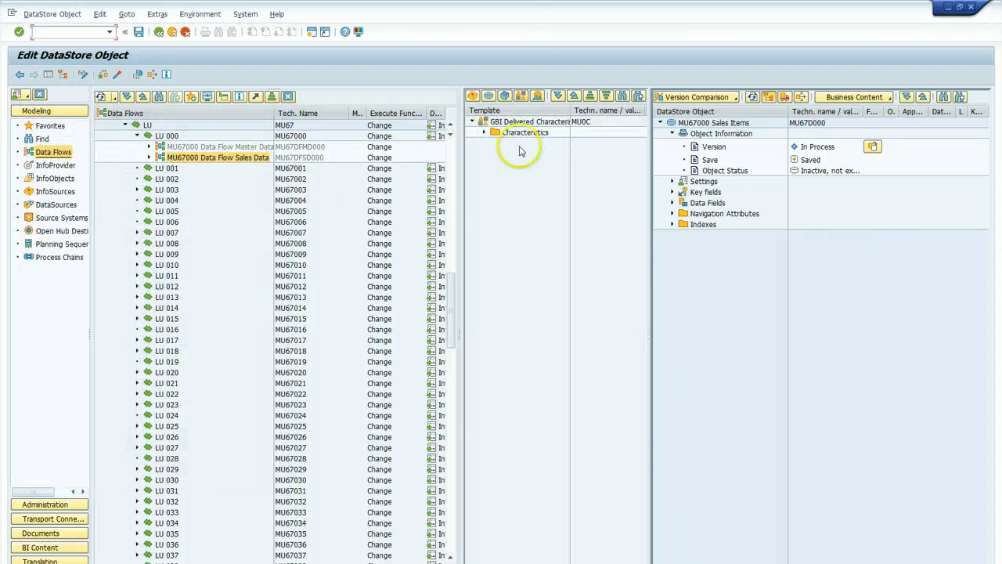
{"action": "left_click", "coordinate": [484, 133]}
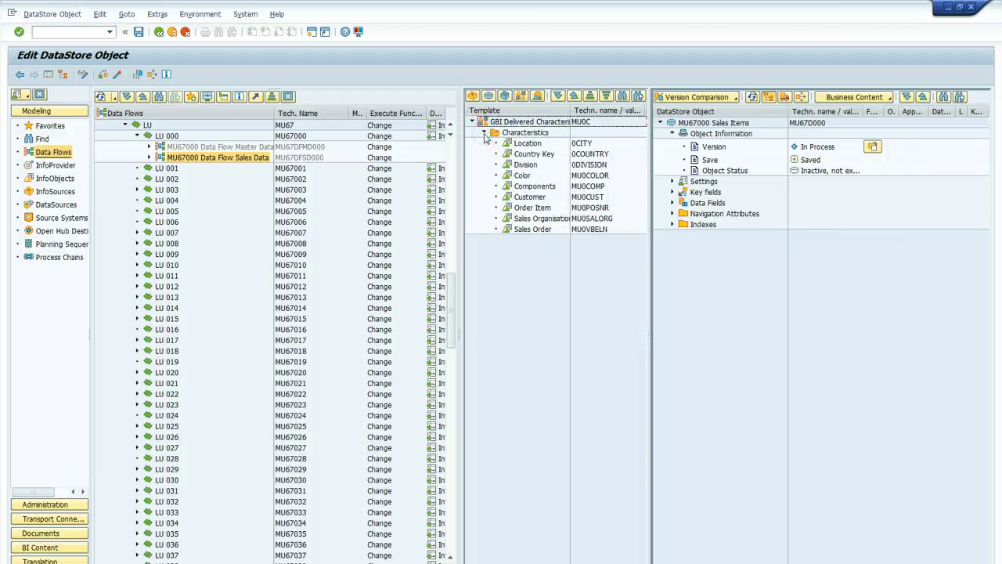
Recheck the key field instructions in Word and try to add Sales Order and Order Item from the template to the Key fields in SAP.
{"action": "left_click", "coordinate": [670, 194]}
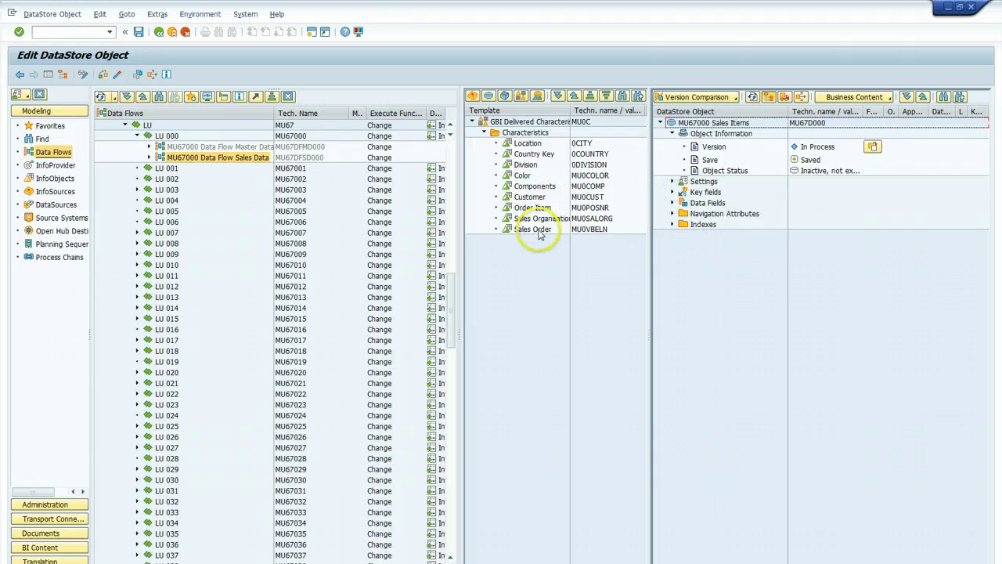
{"action": "left_click", "coordinate": [282, 562]}
{"action": "mouse_move", "coordinate": [239, 561]}
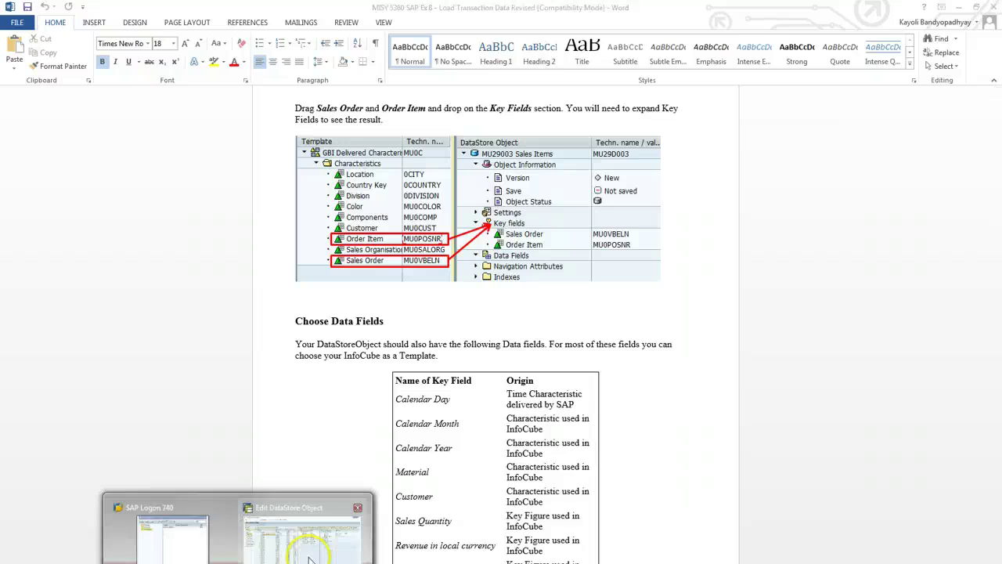
{"action": "left_click", "coordinate": [312, 537]}
{"action": "left_click_drag", "start_coordinate": [535, 230], "coordinate": [709, 195]}
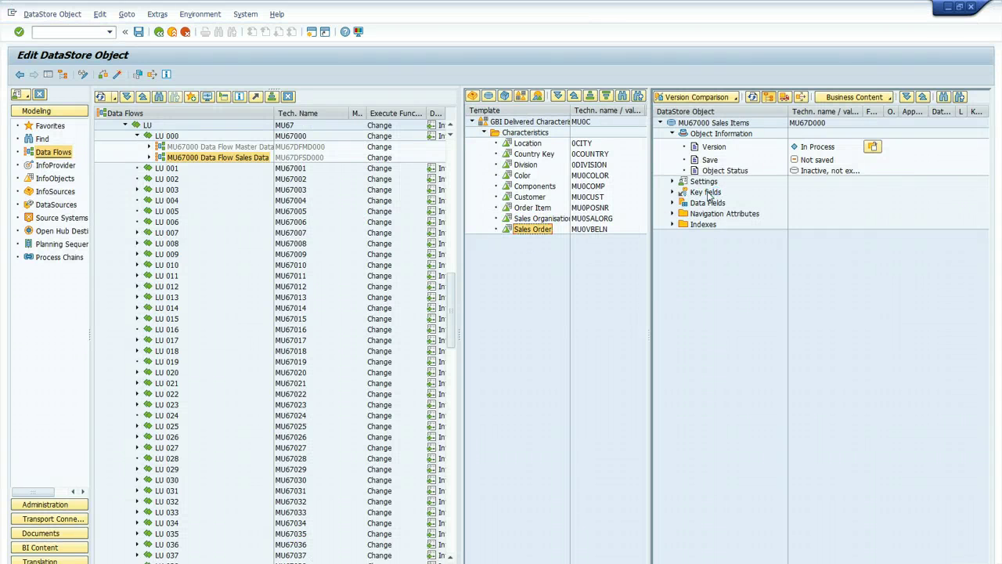
{"action": "left_click_drag", "start_coordinate": [532, 208], "coordinate": [693, 194]}
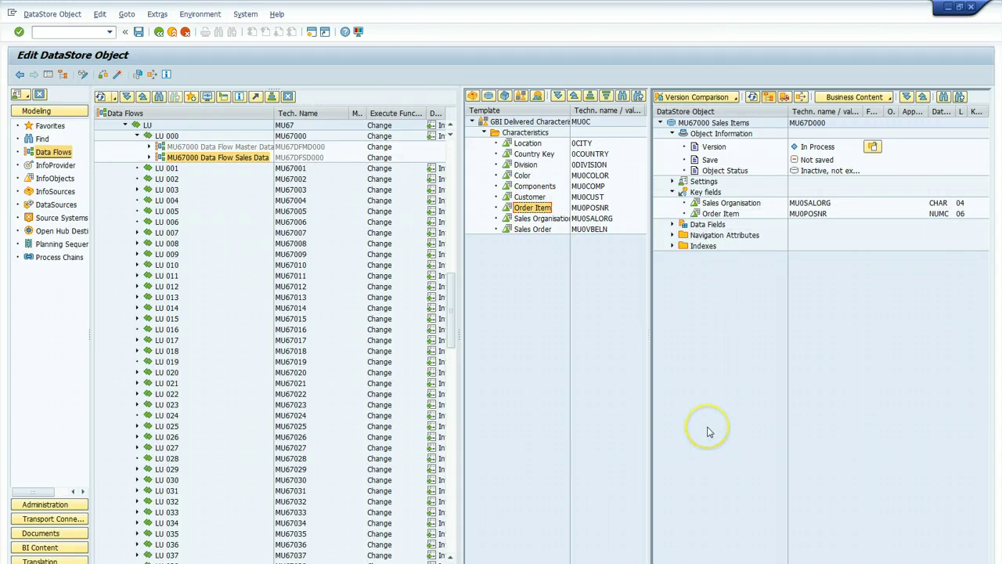
Delete Sales Organisation from the Key fields of the DataStore object and add Sales Order from the template.
{"action": "left_click", "coordinate": [713, 204]}
{"action": "right_click", "coordinate": [714, 205]}
{"action": "left_click", "coordinate": [727, 262]}
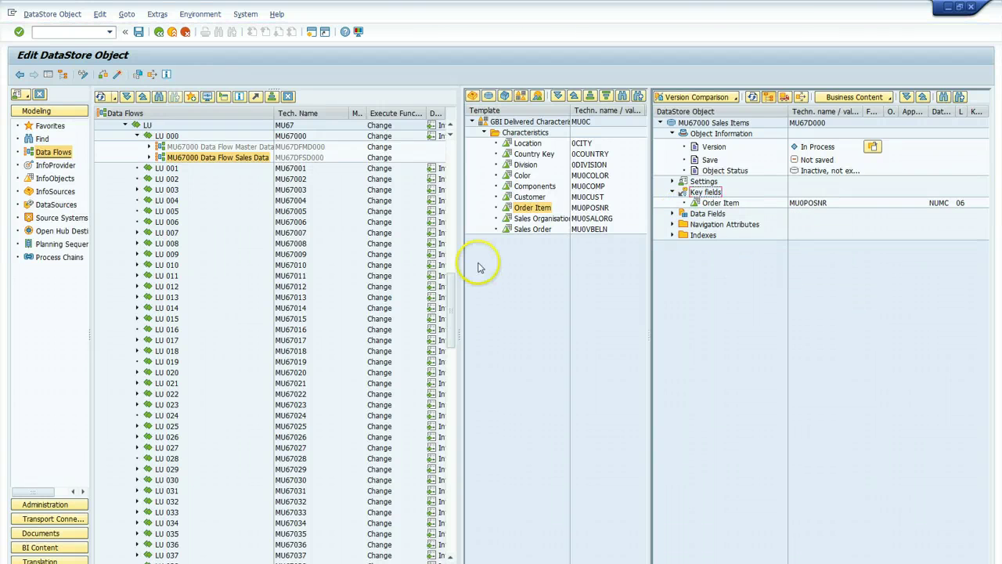
{"action": "left_click_drag", "start_coordinate": [510, 229], "coordinate": [692, 195]}
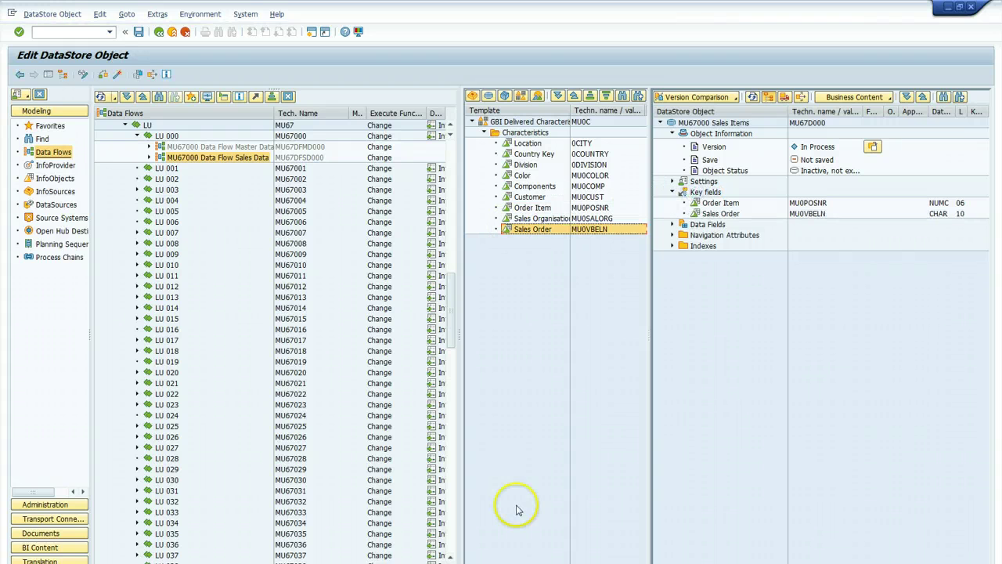
Switch to the Word instructions, read the Choose Data Fields section on time characteristics, and return to SAP.
{"action": "key", "text": "alt+Tab"}
{"action": "left_click_drag", "start_coordinate": [991, 376], "coordinate": [998, 380]}
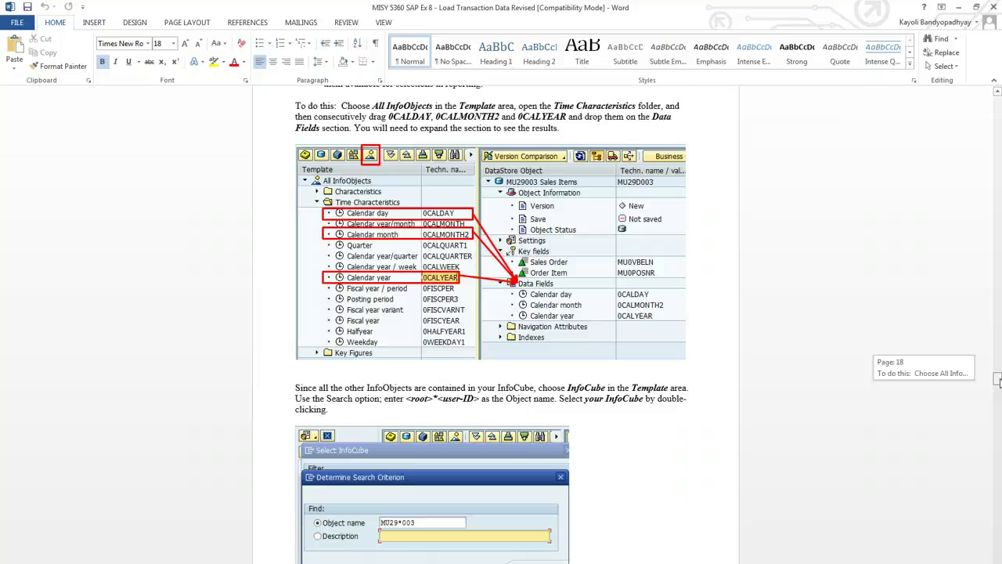
{"action": "left_click_drag", "start_coordinate": [997, 380], "coordinate": [998, 383]}
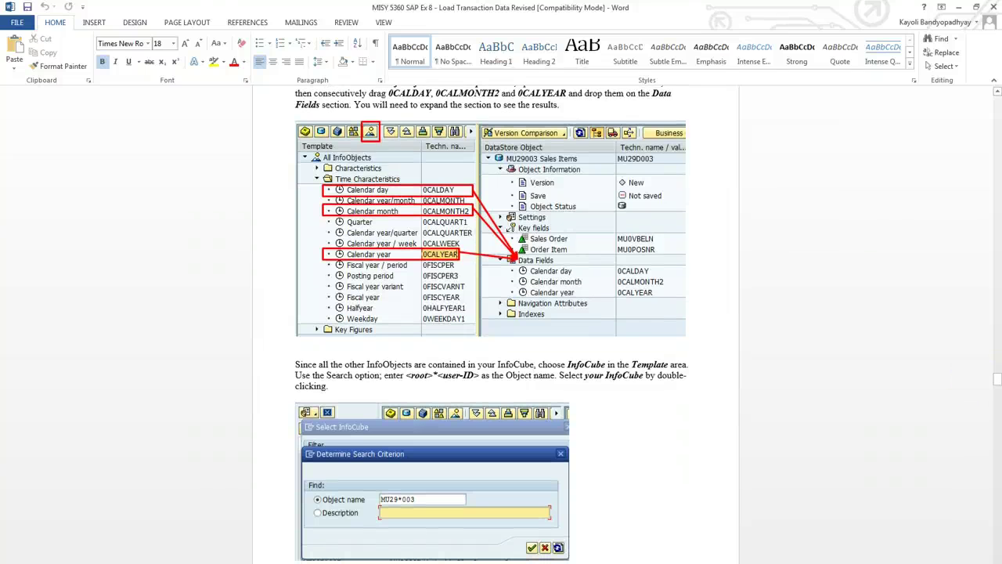
{"action": "key", "text": "alt+Tab"}
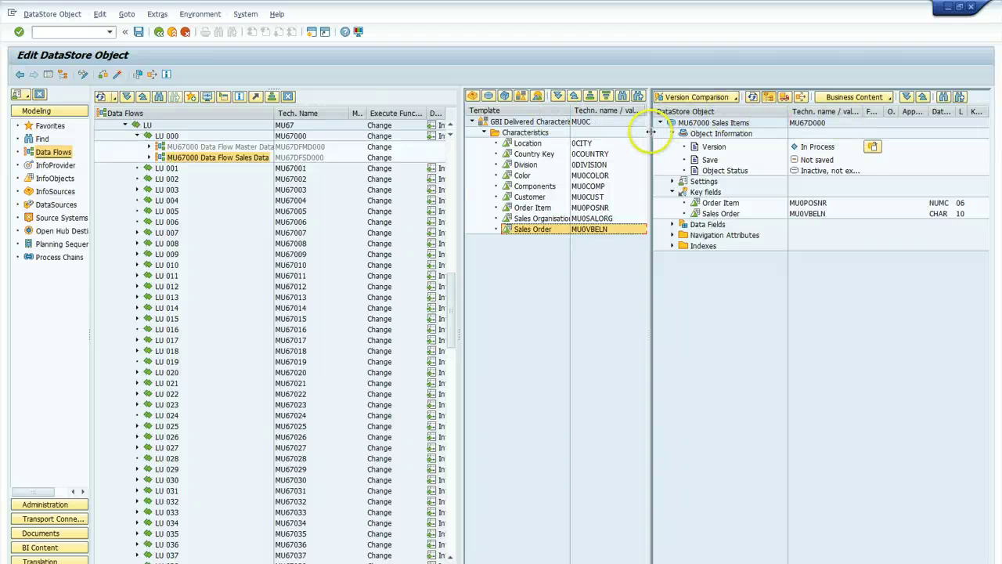
Set the template to All InfoObjects and expand its Time Characteristics folder, rechecking the data field instructions in Word.
{"action": "left_click_drag", "start_coordinate": [651, 135], "coordinate": [709, 134]}
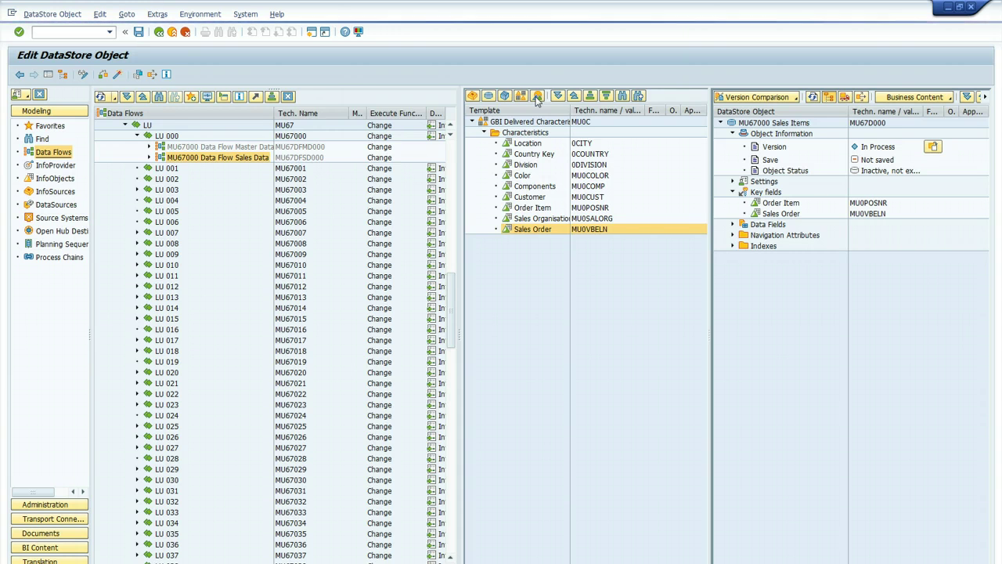
{"action": "left_click", "coordinate": [486, 345]}
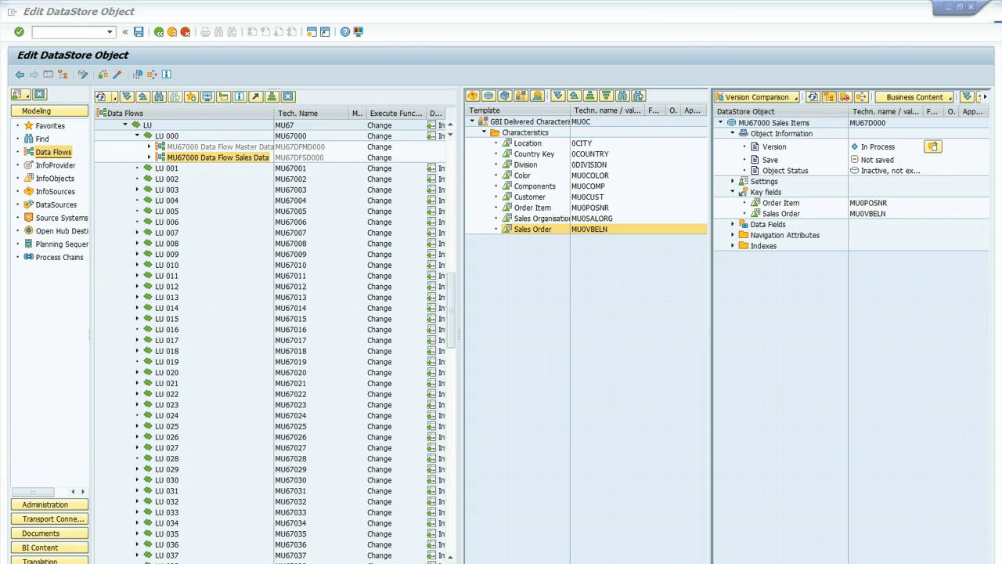
{"action": "key", "text": "alt+Tab"}
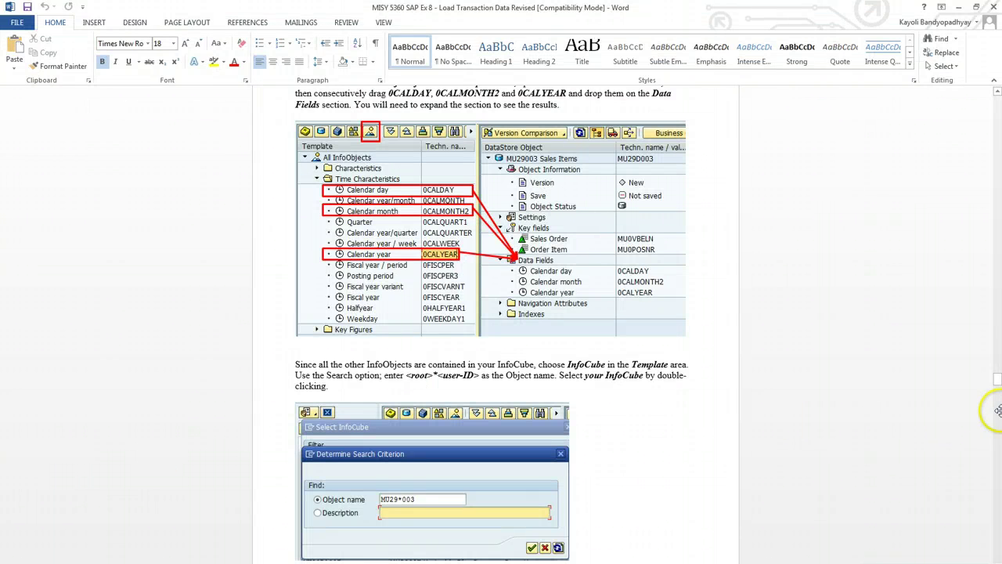
{"action": "left_click_drag", "start_coordinate": [997, 385], "coordinate": [996, 381]}
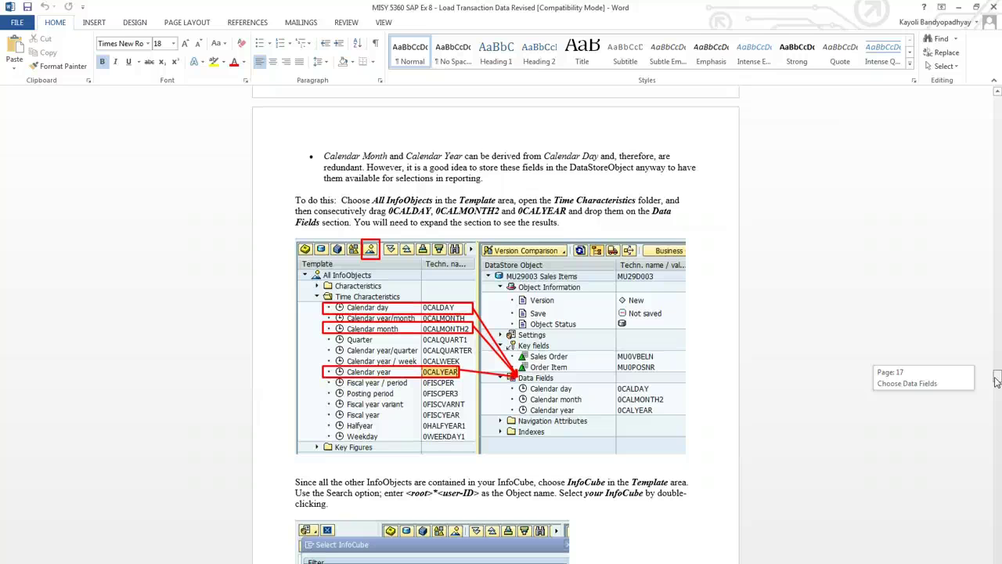
{"action": "left_click_drag", "start_coordinate": [997, 382], "coordinate": [997, 384]}
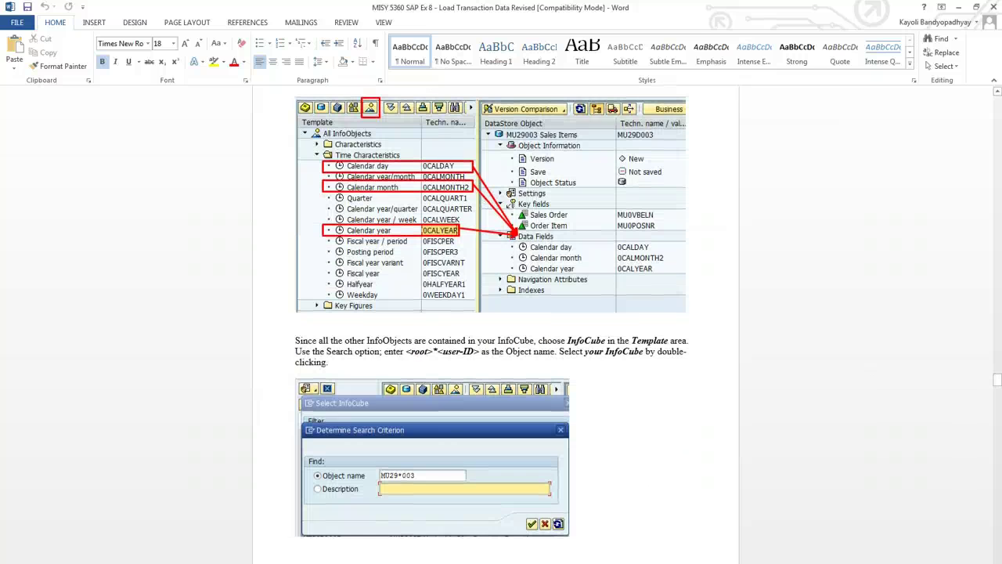
{"action": "left_click", "coordinate": [289, 540]}
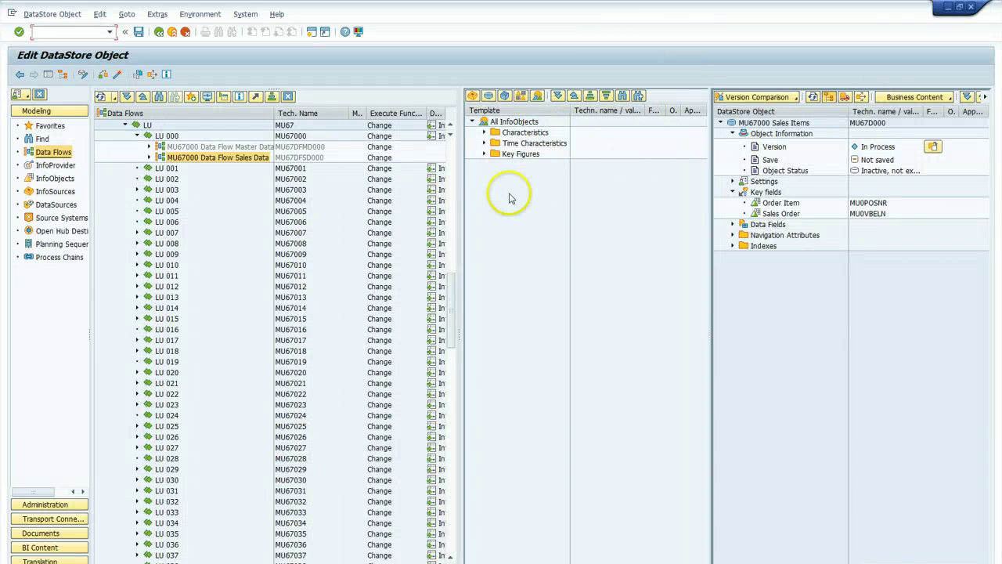
{"action": "left_click", "coordinate": [485, 144]}
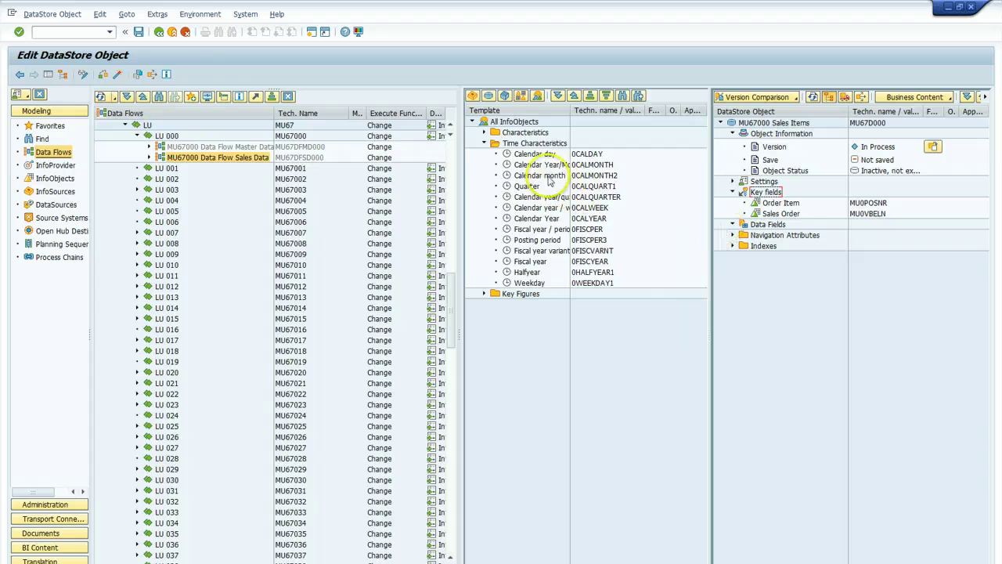
Try to add Calendar day, Calendar month and Calendar Year from the template to the Data Fields of the DataStore object.
{"action": "left_click", "coordinate": [535, 154]}
{"action": "left_click_drag", "start_coordinate": [535, 155], "coordinate": [755, 227]}
{"action": "left_click_drag", "start_coordinate": [539, 176], "coordinate": [750, 226]}
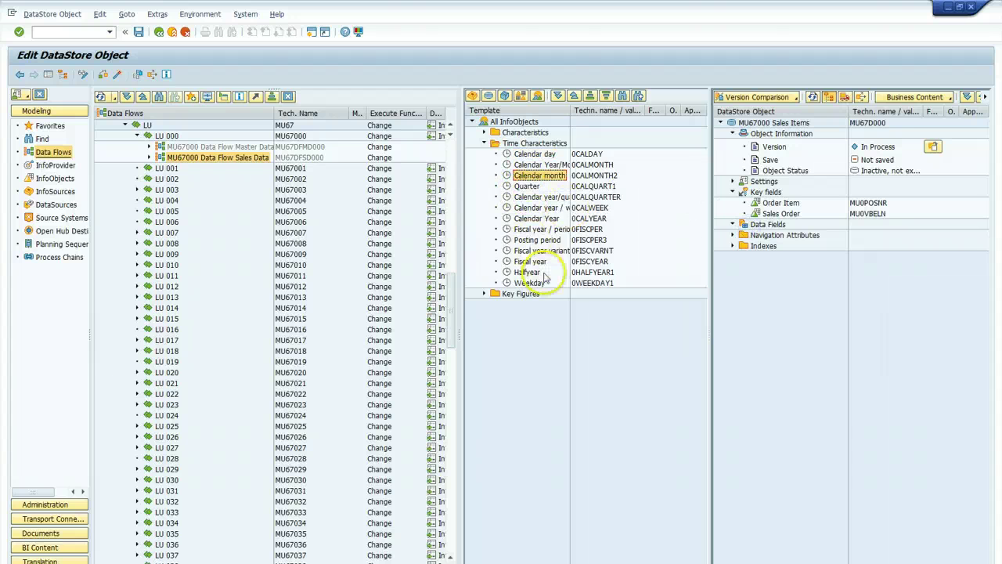
{"action": "left_click_drag", "start_coordinate": [536, 219], "coordinate": [745, 235]}
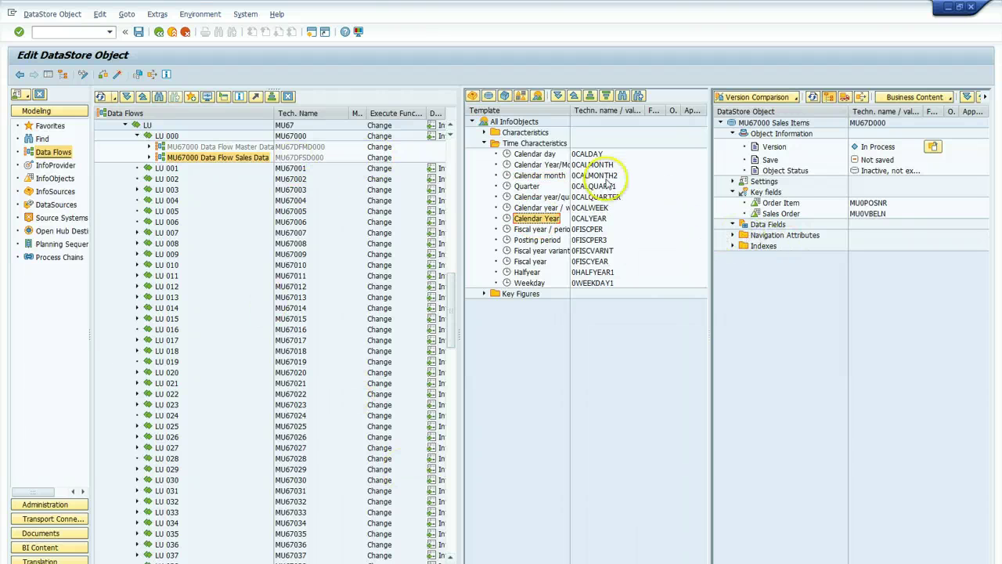
Recheck the time characteristics in the Word instructions, then add Calendar day, Calendar month (0CALMONTH2) and Calendar Year to the Data Fields in SAP.
{"action": "key", "text": "alt+Tab"}
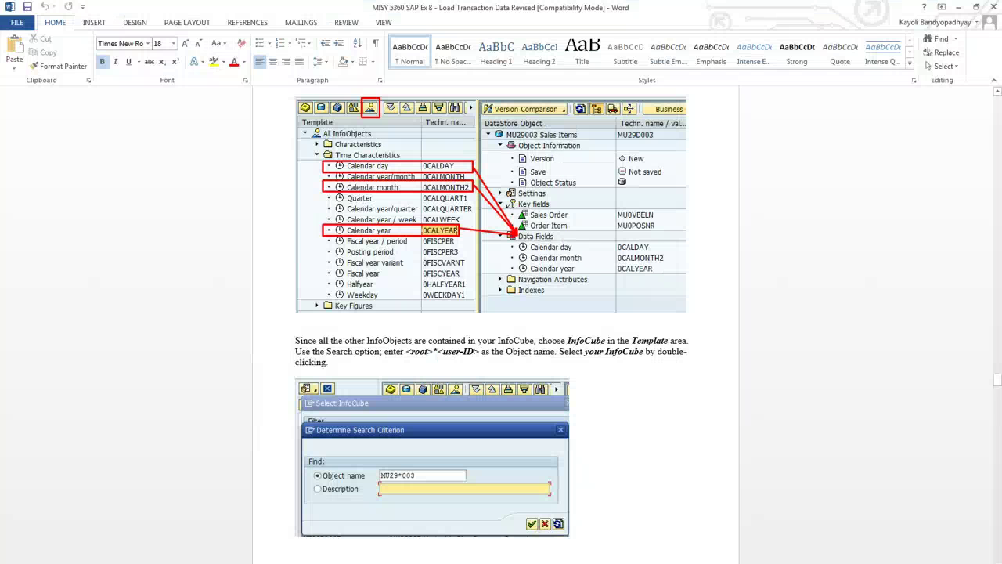
{"action": "key", "text": "alt+Tab"}
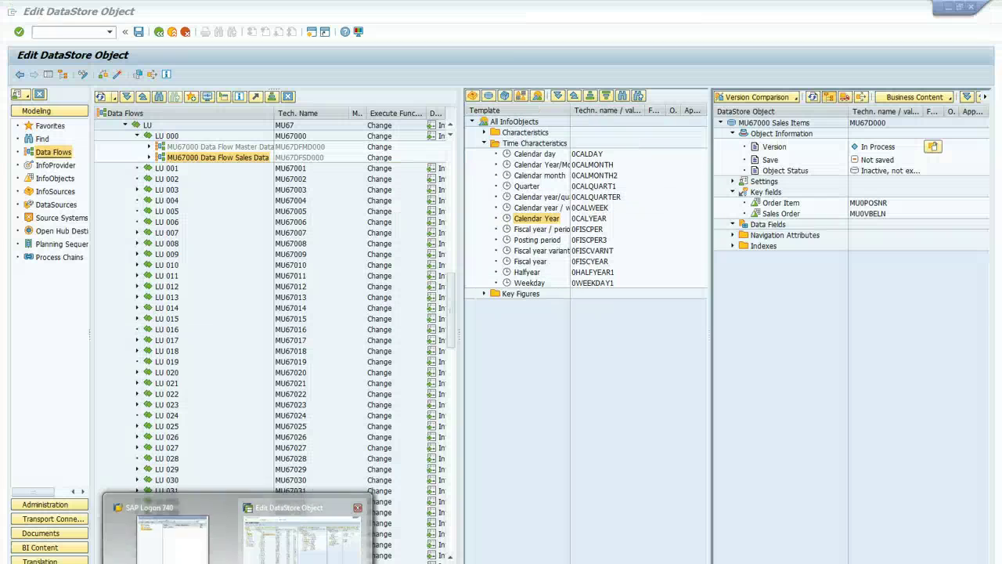
{"action": "left_click", "coordinate": [534, 154]}
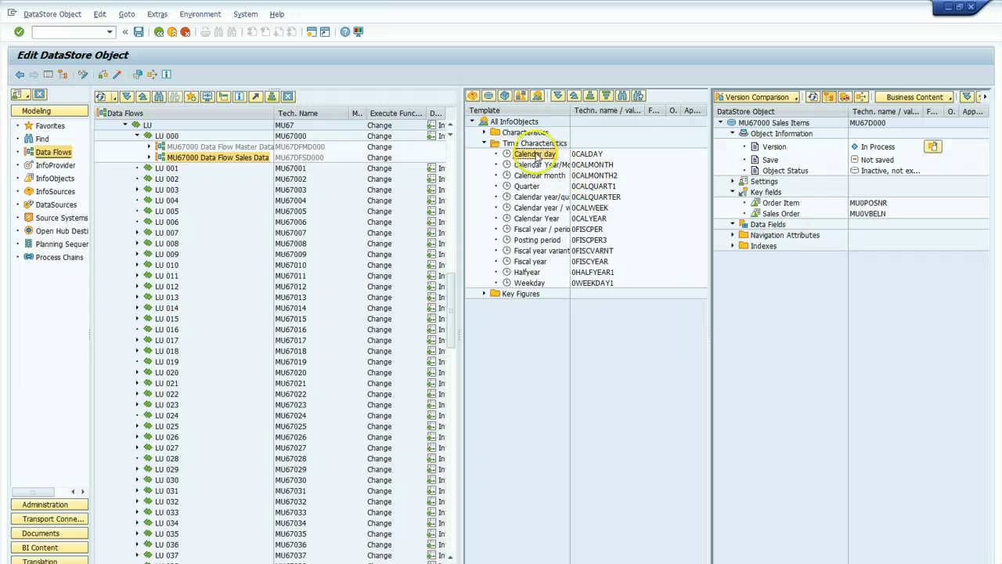
{"action": "left_click", "coordinate": [587, 168]}
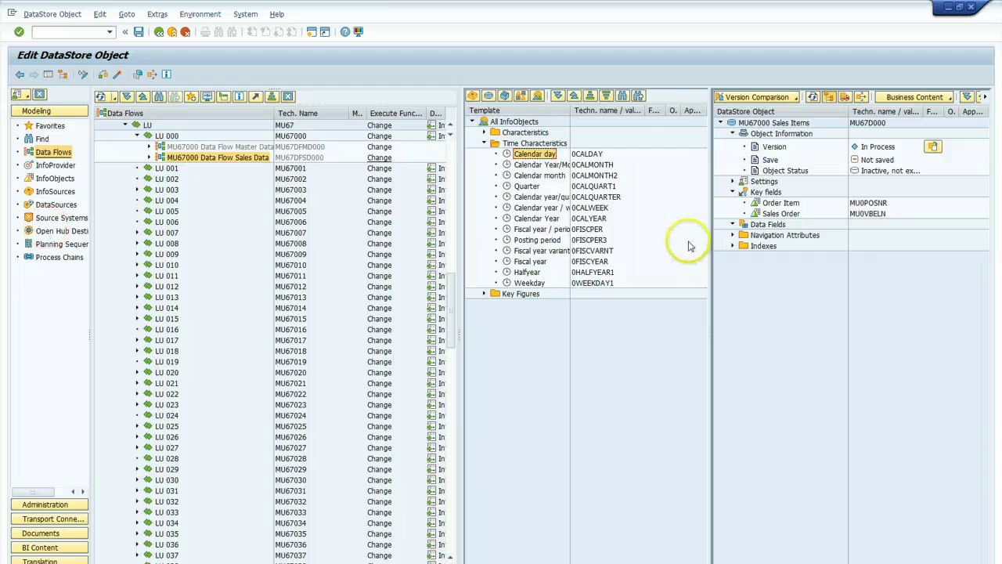
{"action": "left_click", "coordinate": [731, 224]}
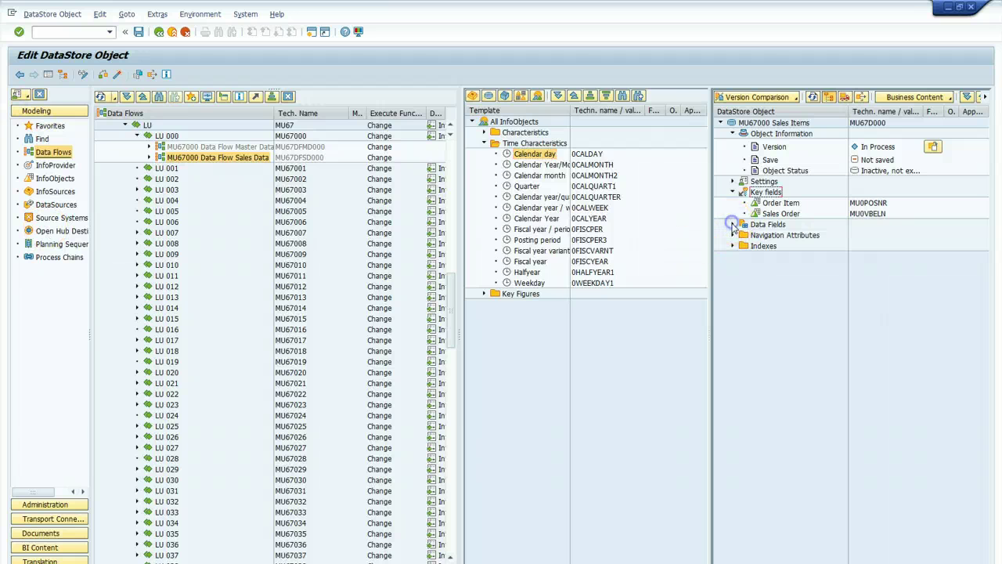
{"action": "left_click", "coordinate": [568, 174]}
{"action": "left_click_drag", "start_coordinate": [568, 174], "coordinate": [753, 231]}
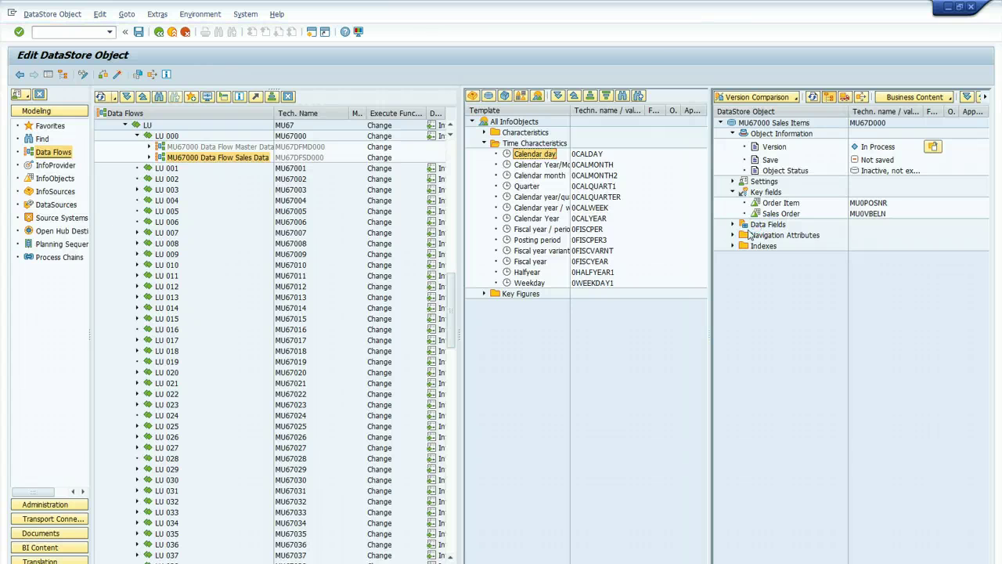
{"action": "left_click", "coordinate": [536, 165]}
{"action": "left_click_drag", "start_coordinate": [532, 175], "coordinate": [747, 227]}
{"action": "left_click_drag", "start_coordinate": [536, 217], "coordinate": [747, 227]}
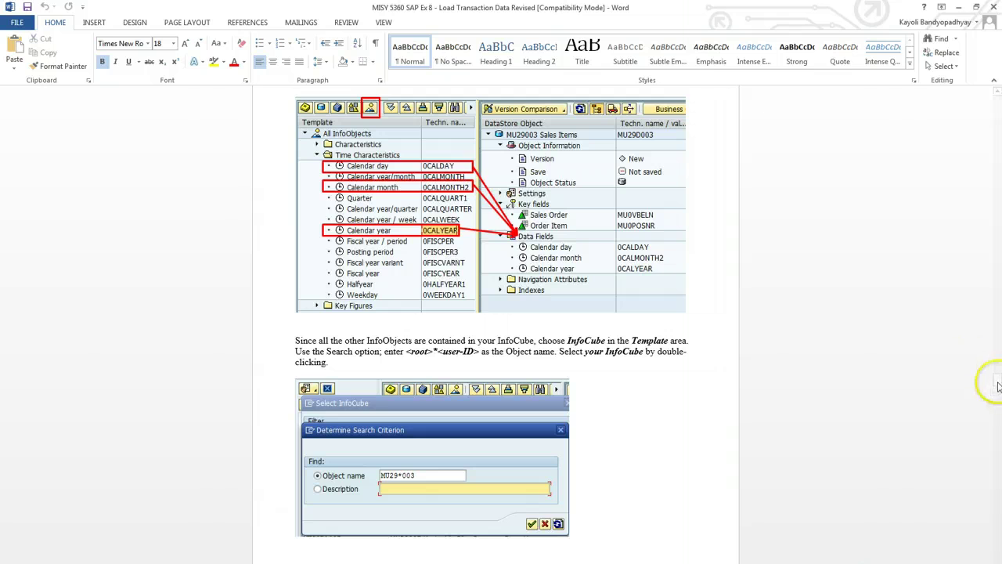
Read the InfoCube template instructions in Word, then search the InfoObjects template tree in SAP for MU67*000.
{"action": "left_click_drag", "start_coordinate": [997, 381], "coordinate": [998, 391]}
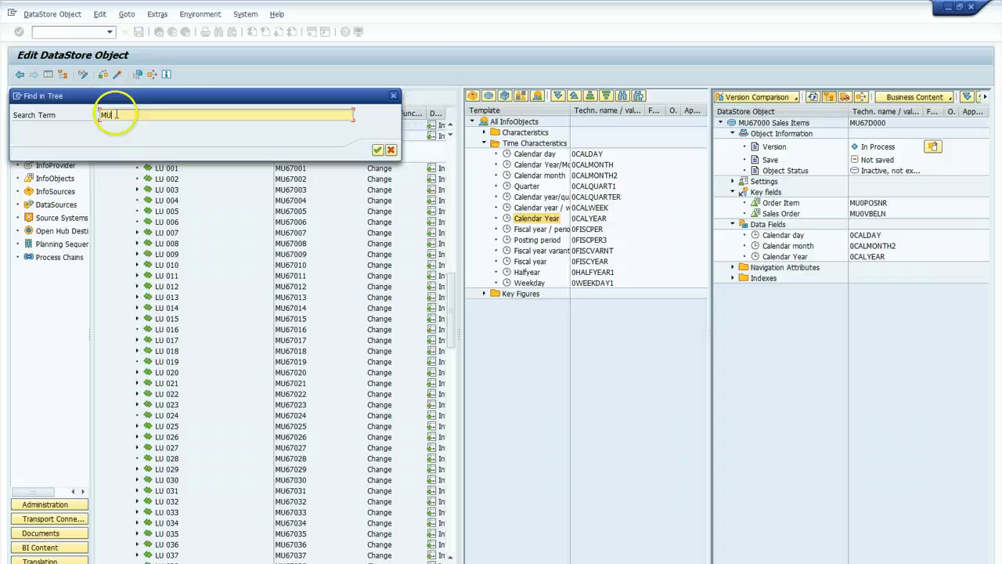
{"action": "type", "text": "67*000"}
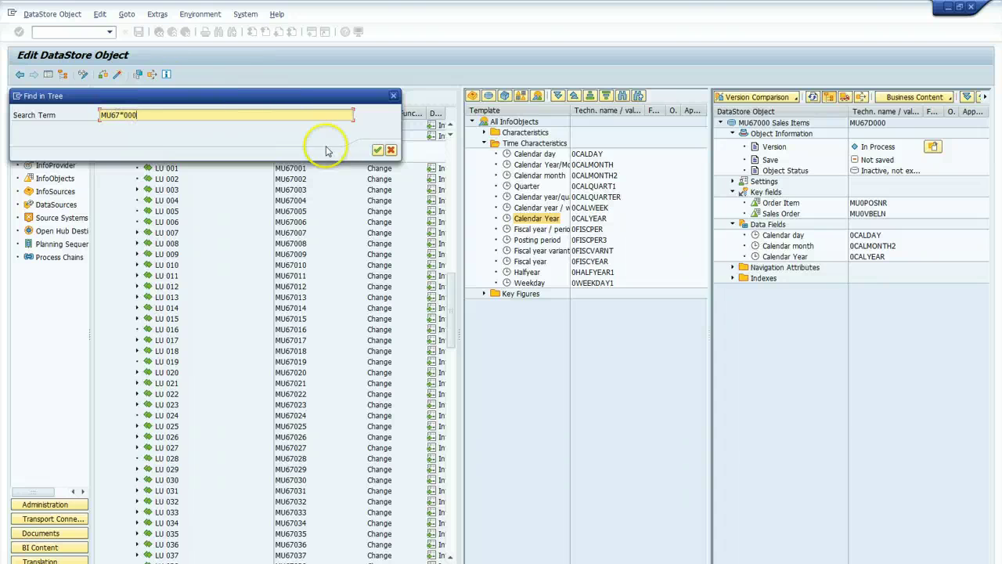
{"action": "left_click", "coordinate": [378, 149]}
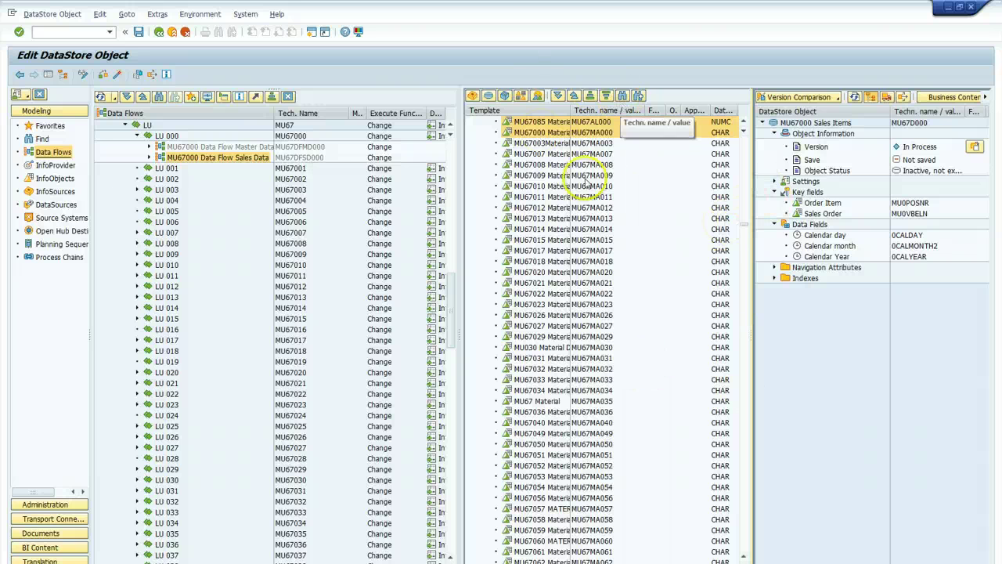
{"action": "left_click", "coordinate": [547, 133]}
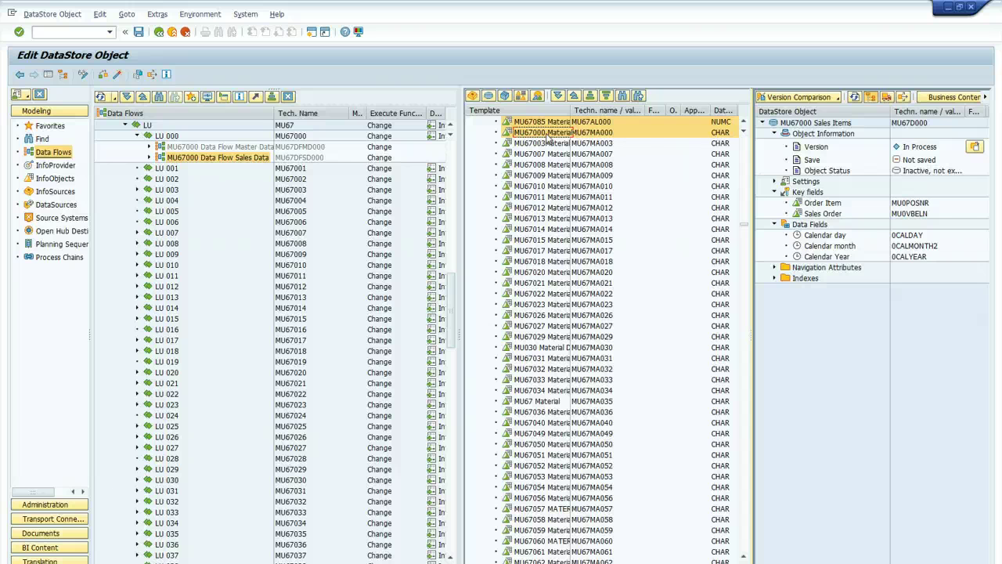
{"action": "left_click", "coordinate": [503, 177]}
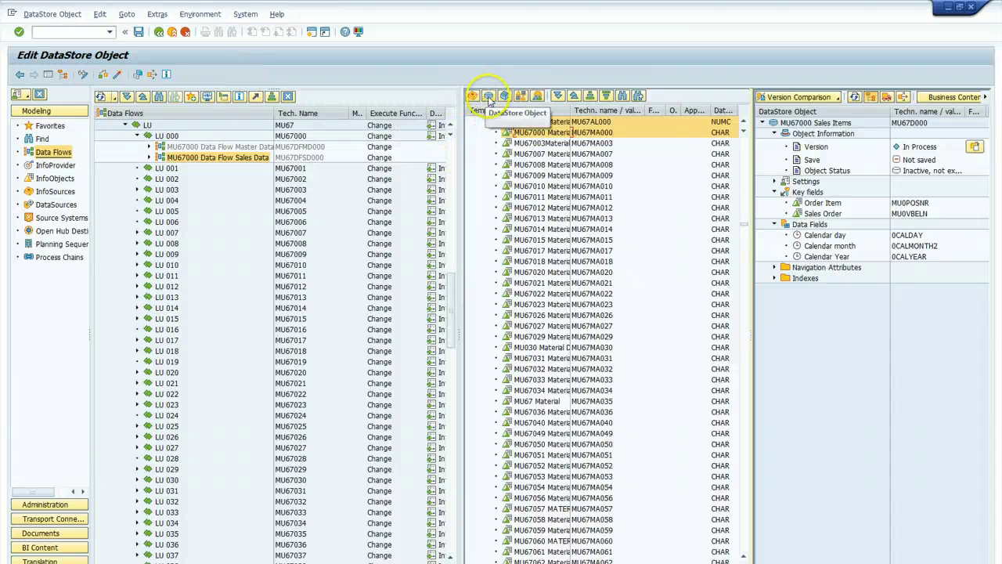
Open the InfoCube selection for the template and search by object name for MU67*000.
{"action": "left_click", "coordinate": [505, 98]}
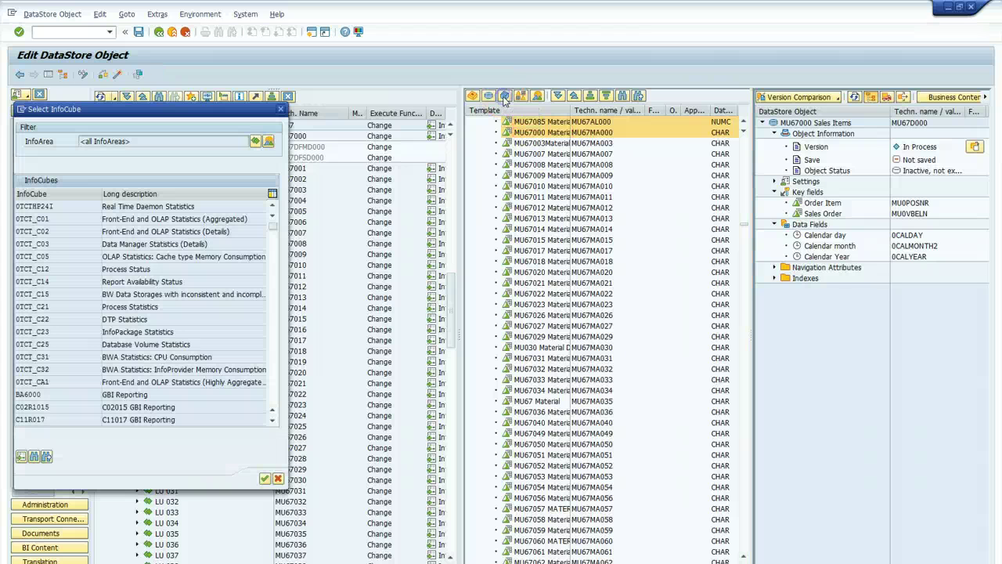
{"action": "left_click", "coordinate": [35, 456]}
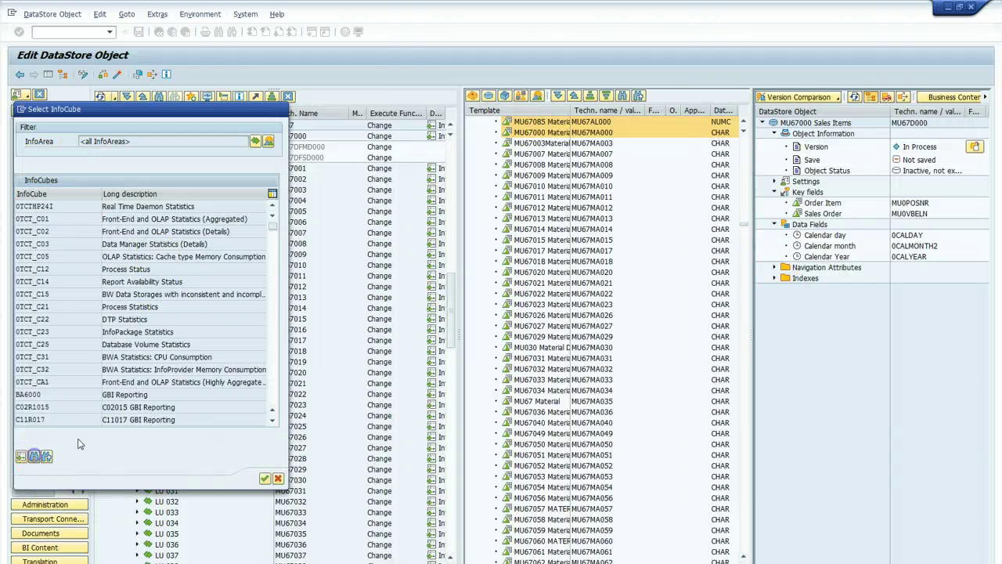
{"action": "type", "text": "MU67*000"}
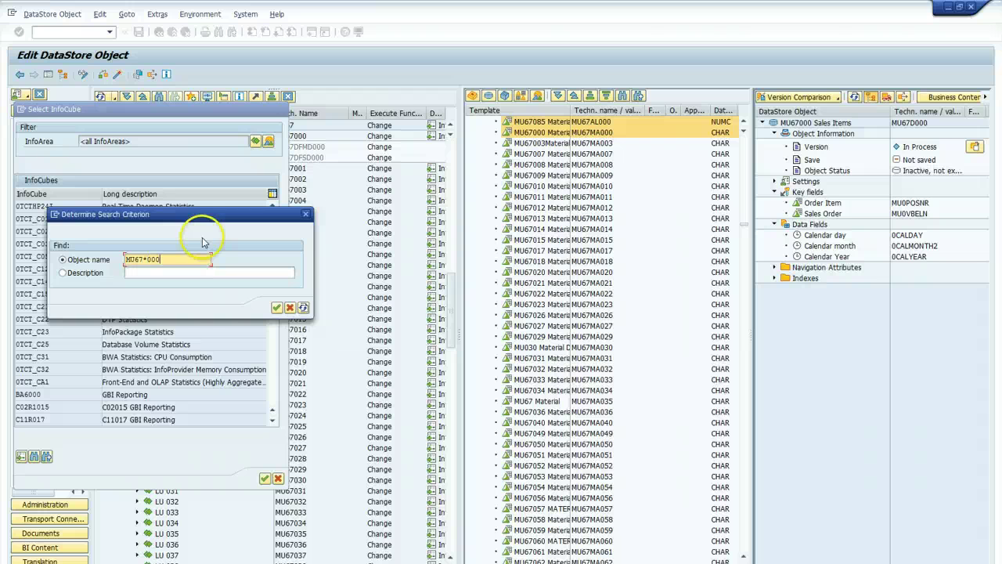
{"action": "left_click", "coordinate": [276, 307]}
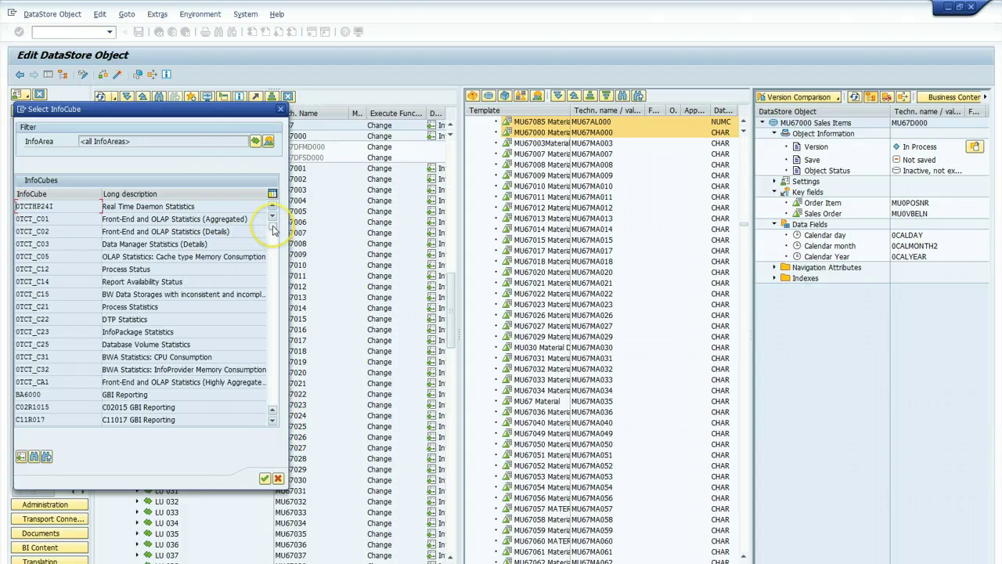
Browse the InfoCube list and choose MU67RI020 (MU67000 GBI Reporting) as the template.
{"action": "left_click_drag", "start_coordinate": [273, 228], "coordinate": [272, 246]}
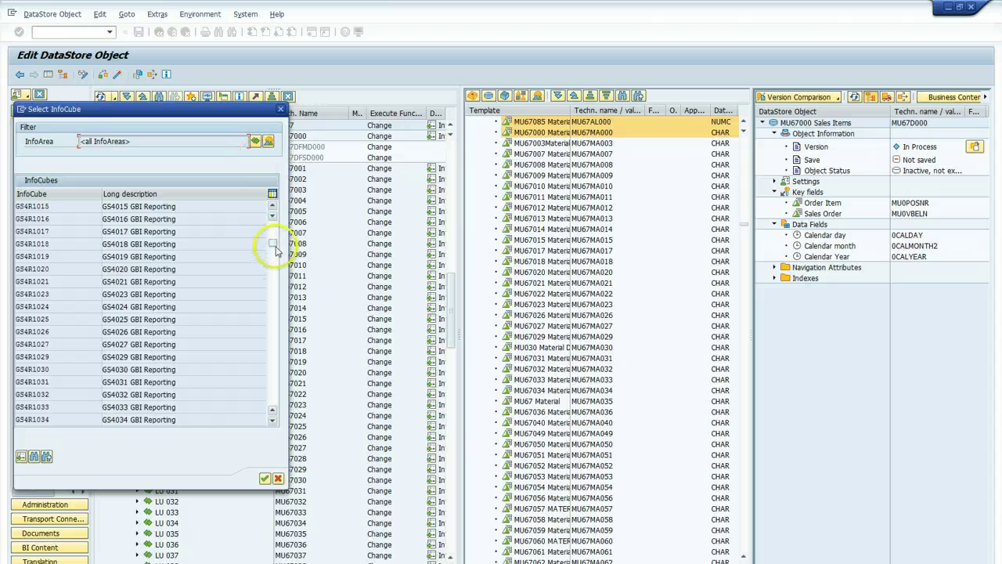
{"action": "left_click_drag", "start_coordinate": [276, 249], "coordinate": [280, 329]}
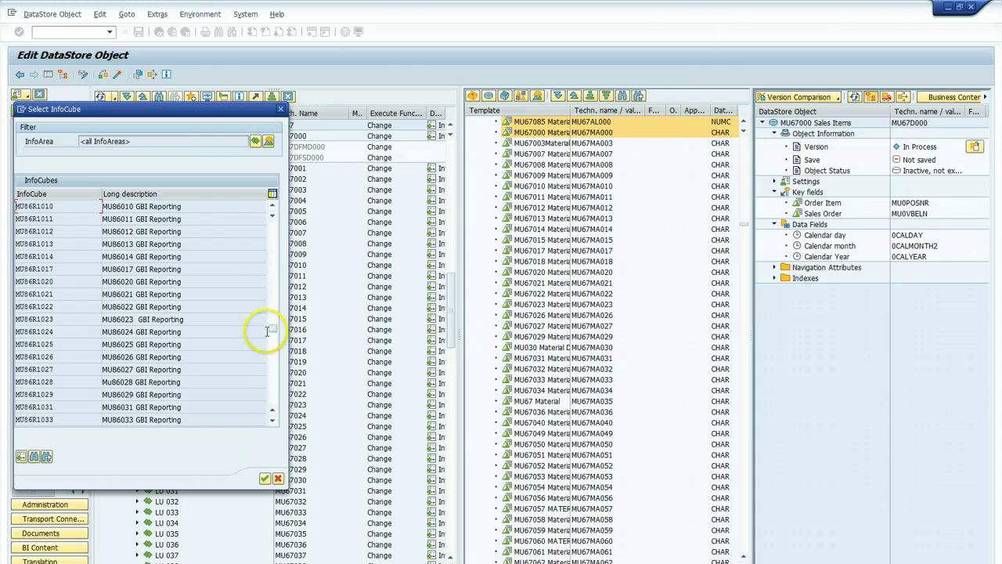
{"action": "left_click", "coordinate": [270, 329]}
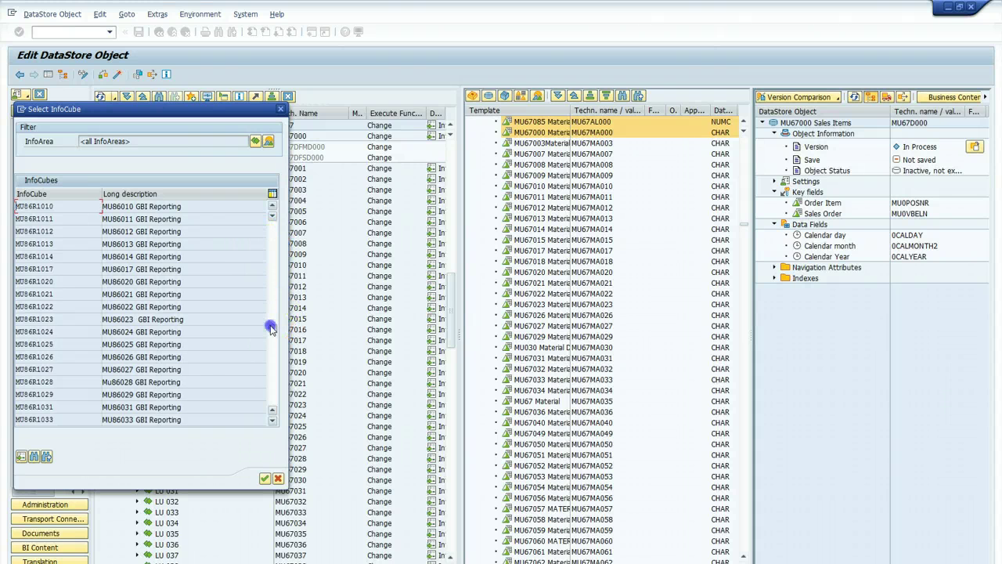
{"action": "mouse_move", "coordinate": [273, 313]}
{"action": "left_mouse_down"}
{"action": "mouse_move", "coordinate": [273, 293]}
{"action": "mouse_move", "coordinate": [273, 307]}
{"action": "left_mouse_up"}
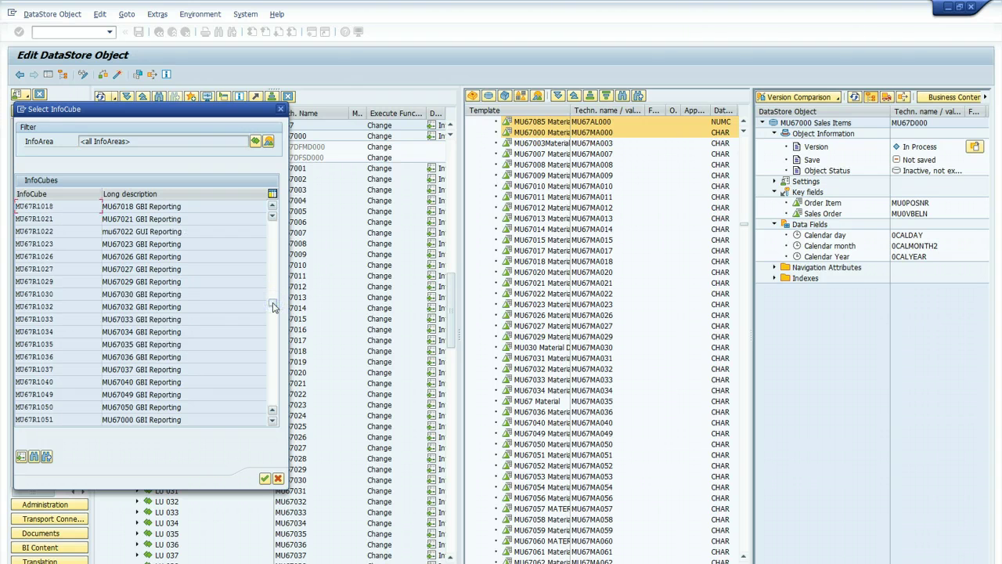
{"action": "left_click", "coordinate": [272, 207]}
{"action": "left_click", "coordinate": [272, 206]}
{"action": "left_click", "coordinate": [272, 206]}
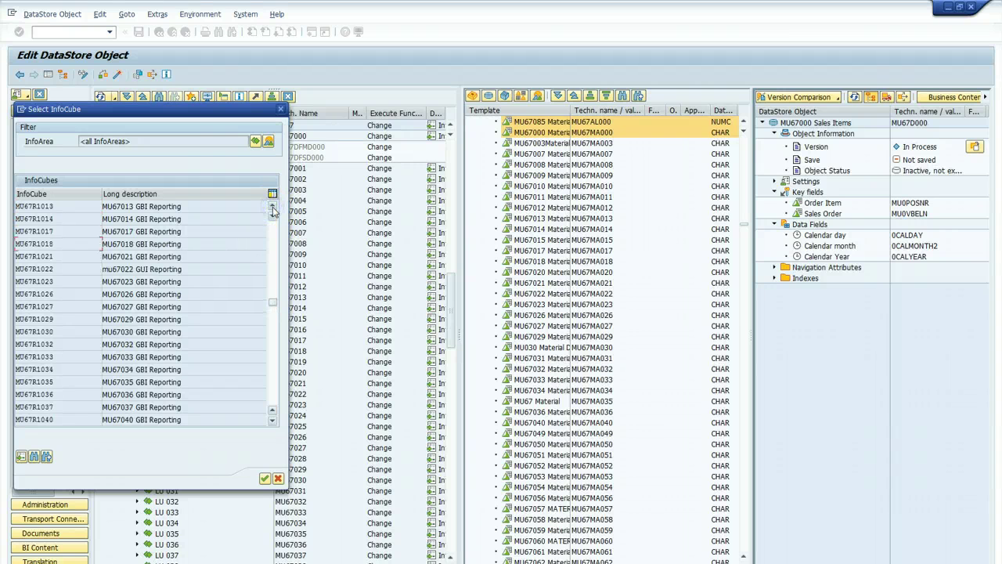
{"action": "left_click", "coordinate": [272, 206]}
{"action": "left_click", "coordinate": [272, 207]}
{"action": "left_click", "coordinate": [271, 207]}
{"action": "left_click", "coordinate": [272, 206]}
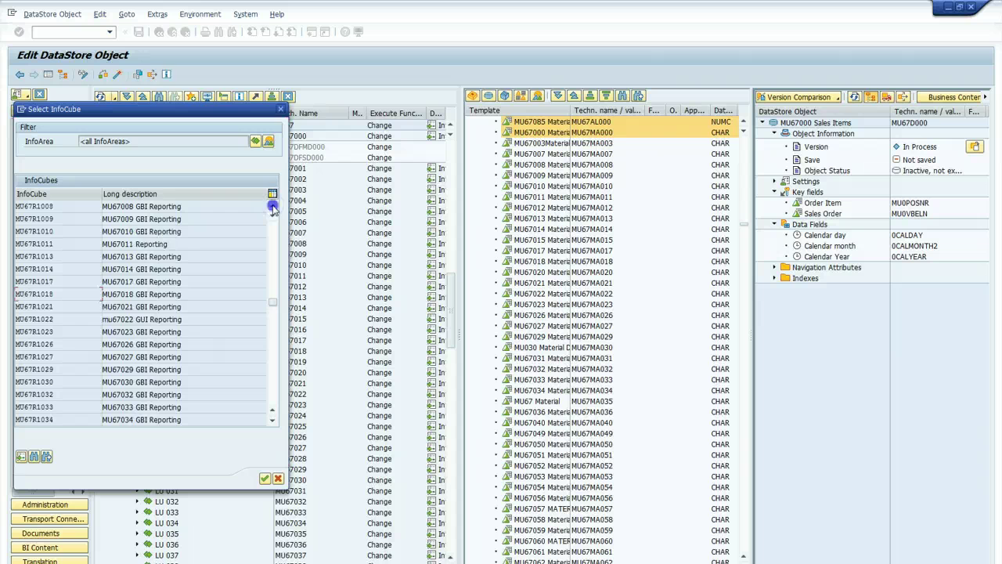
{"action": "left_click", "coordinate": [271, 206]}
{"action": "left_click", "coordinate": [271, 206]}
{"action": "left_click", "coordinate": [272, 207]}
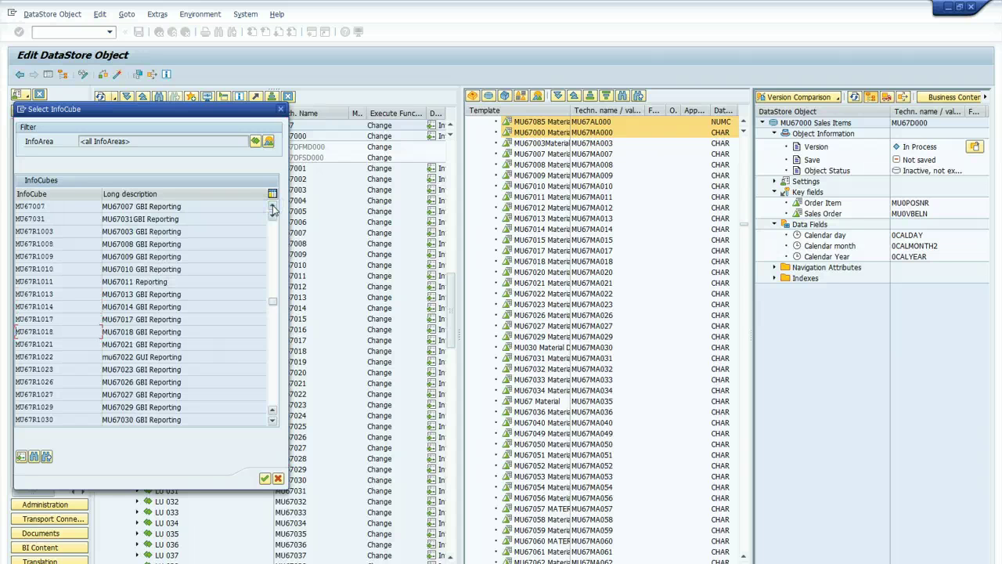
{"action": "left_click", "coordinate": [272, 206]}
{"action": "left_click", "coordinate": [272, 207]}
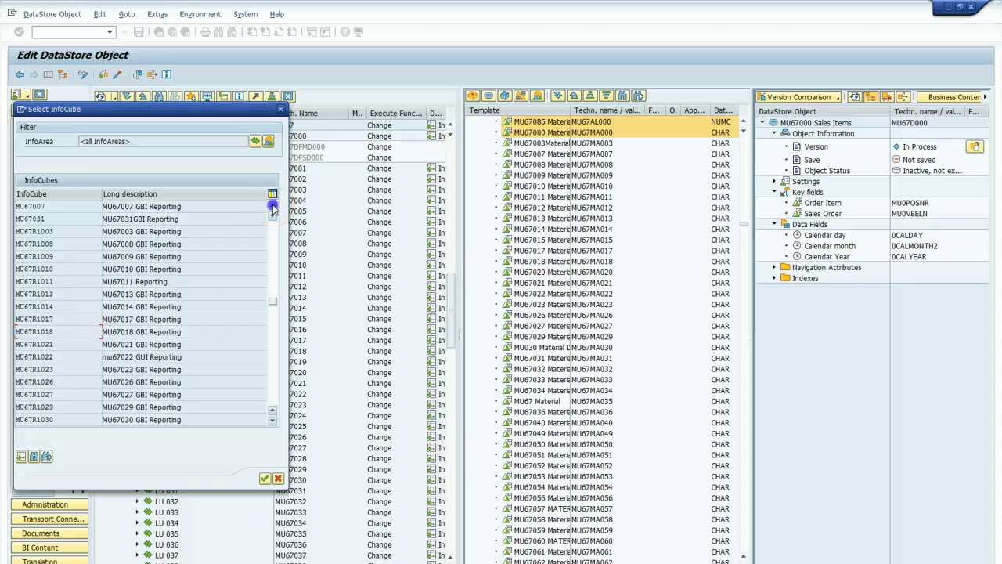
{"action": "left_click", "coordinate": [271, 206]}
{"action": "left_click", "coordinate": [271, 206]}
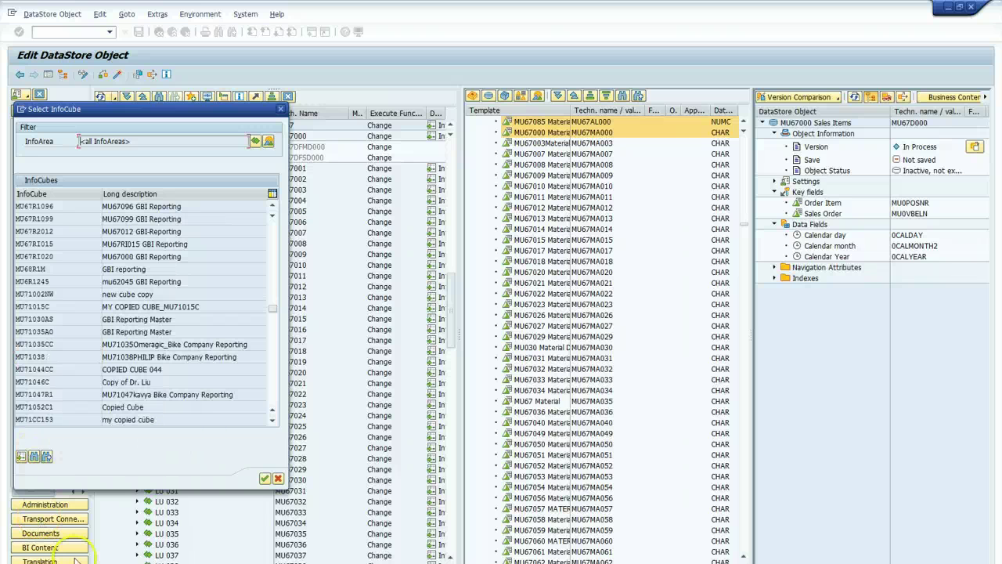
{"action": "double_click", "coordinate": [25, 256]}
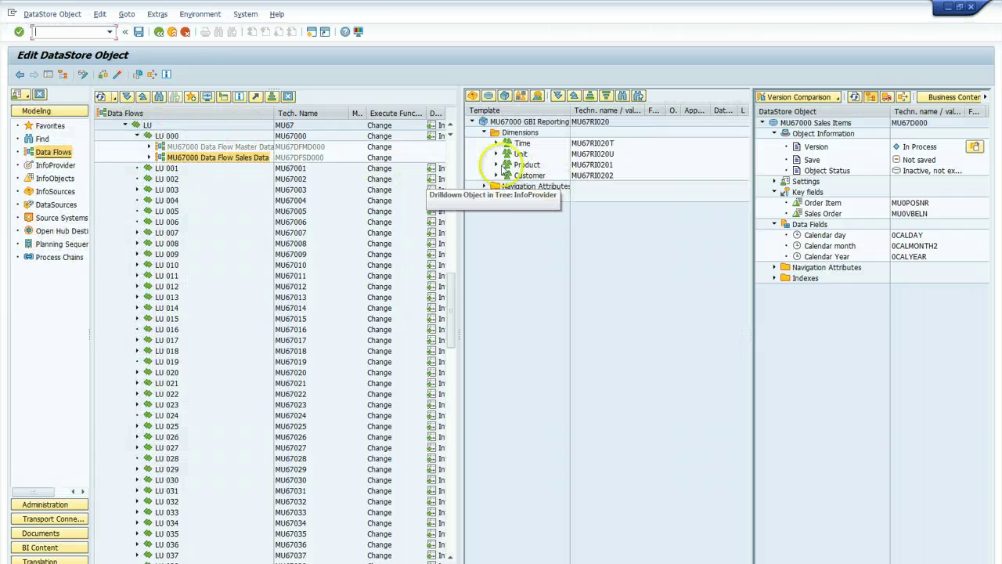
Expand the Customer and Product dimensions of the InfoCube template, checking in Word which characteristics and key figures to add.
{"action": "left_click", "coordinate": [497, 175]}
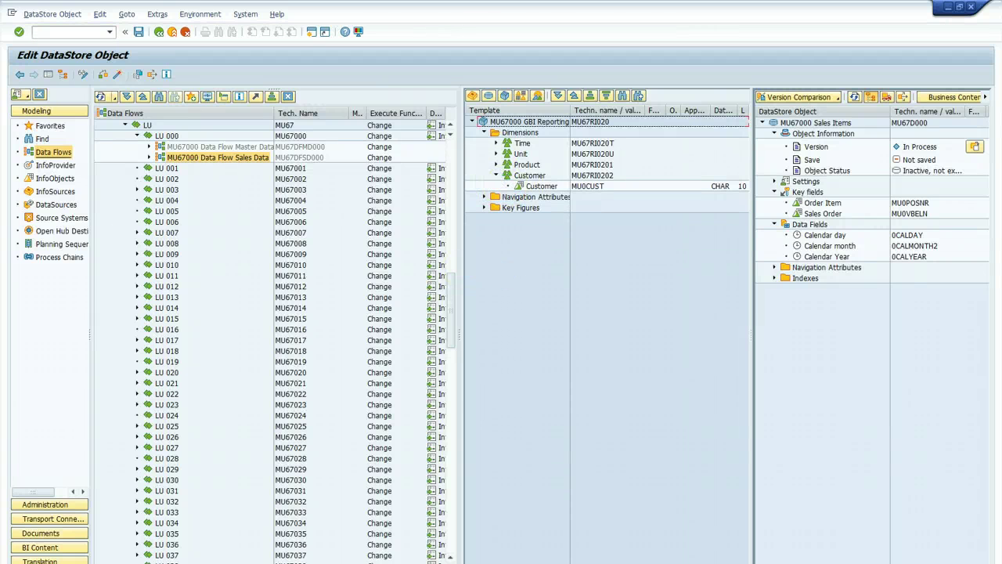
{"action": "key", "text": "alt+Tab"}
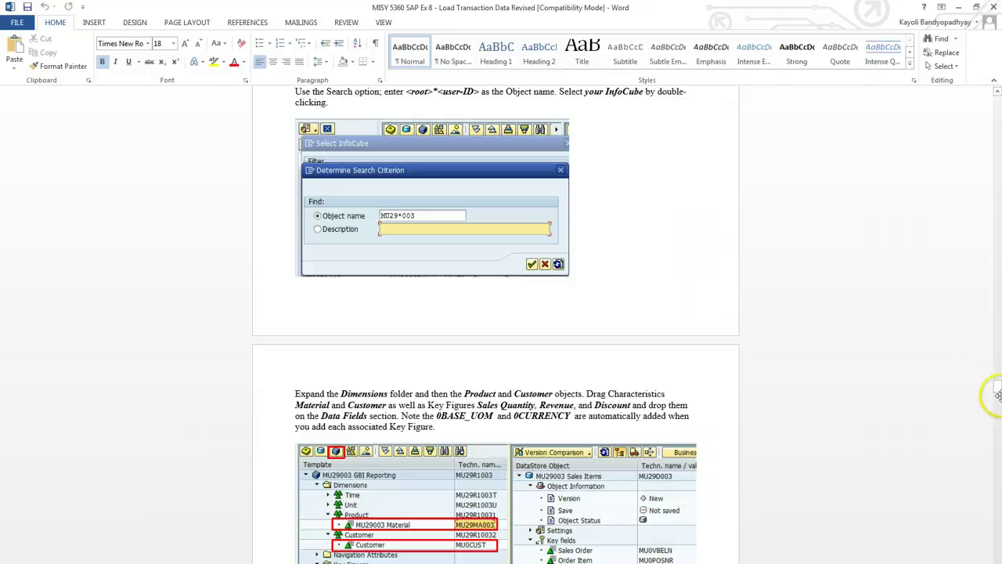
{"action": "left_click_drag", "start_coordinate": [998, 384], "coordinate": [997, 392]}
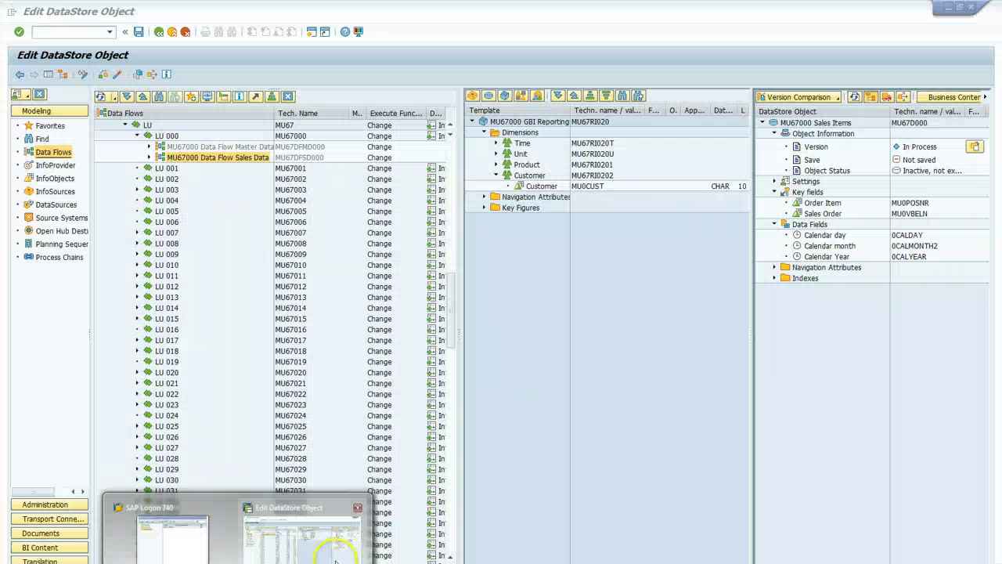
{"action": "left_click", "coordinate": [324, 542]}
{"action": "left_click", "coordinate": [494, 158]}
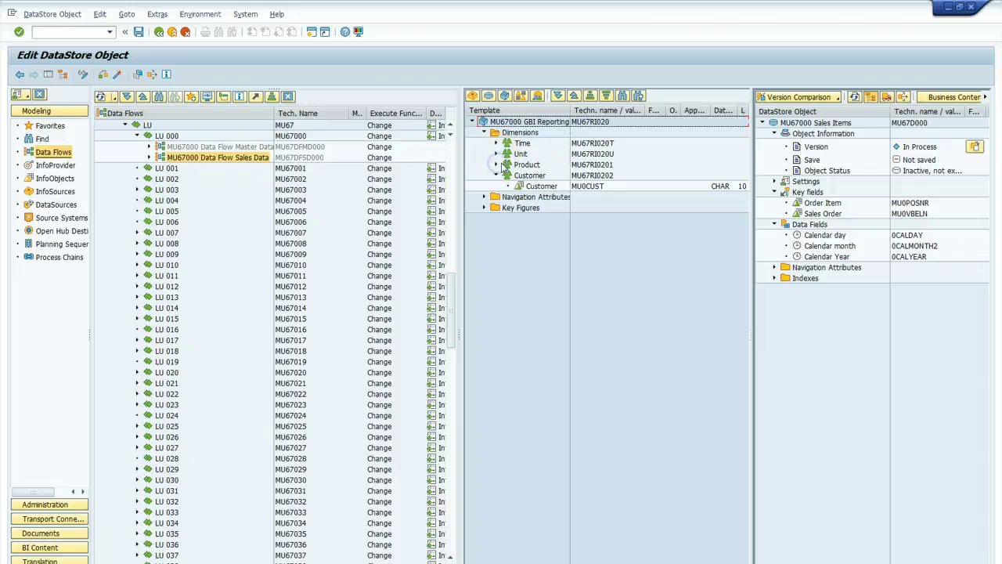
{"action": "left_click", "coordinate": [495, 164]}
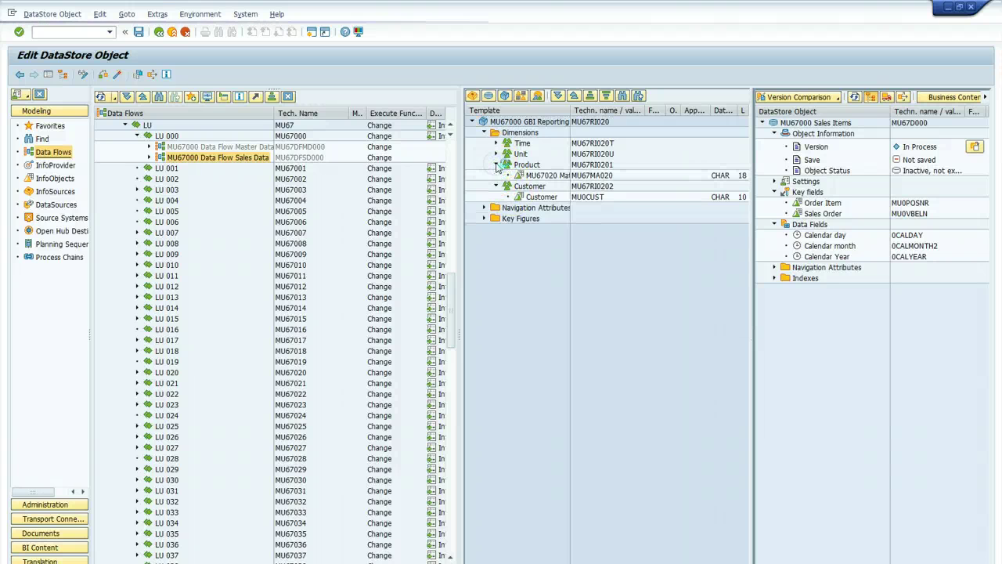
Add MU67020 Material and Customer from the template dimensions to the Data Fields of the DataStore object.
{"action": "left_click", "coordinate": [548, 176]}
{"action": "left_click_drag", "start_coordinate": [548, 175], "coordinate": [802, 227]}
{"action": "left_click_drag", "start_coordinate": [539, 197], "coordinate": [819, 249]}
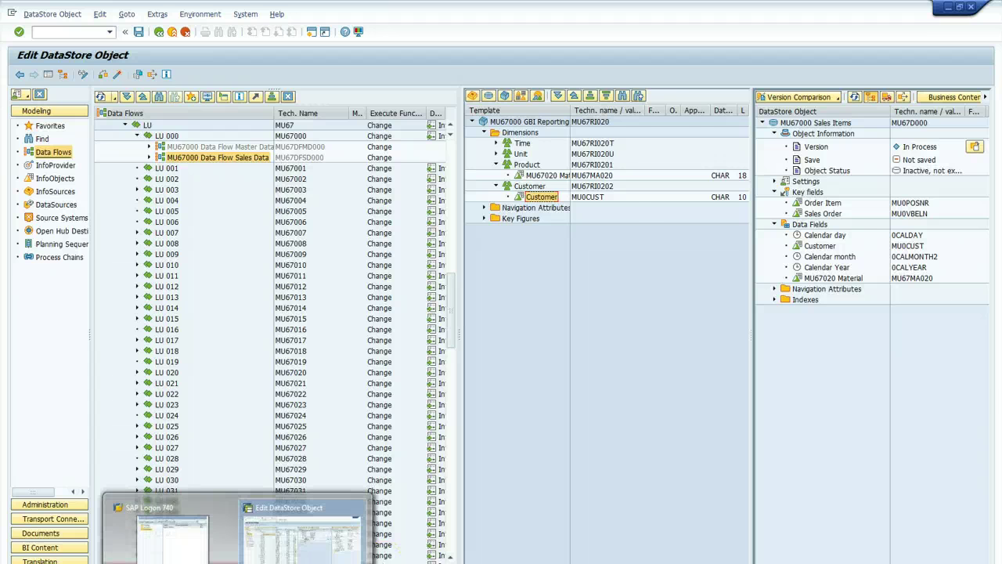
Expand the template's Key Figures and add Discount, MU67020 Revenue and MU67020 Sales Quantity to the Data Fields, consulting the Word instructions.
{"action": "left_click", "coordinate": [255, 533]}
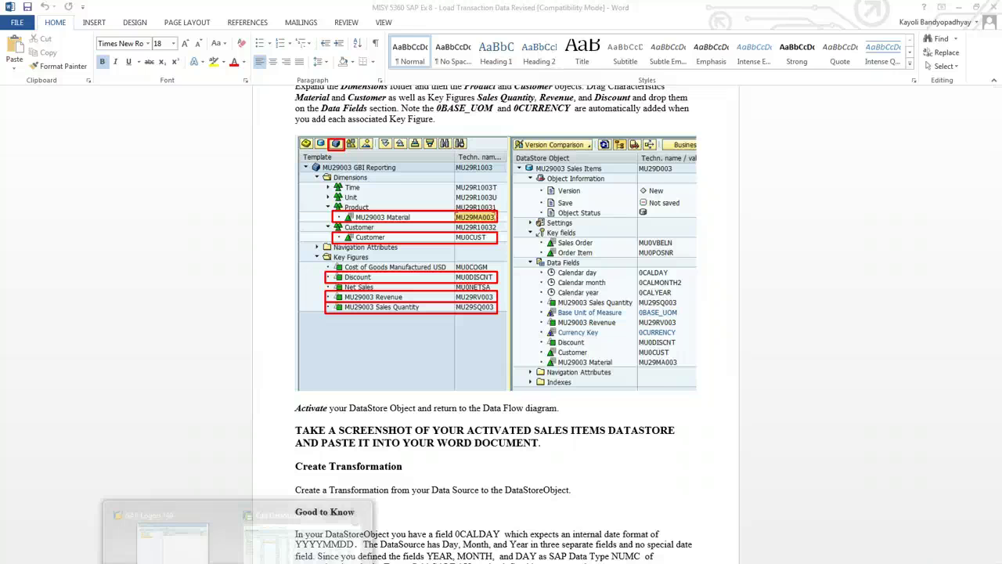
{"action": "left_click", "coordinate": [235, 532]}
{"action": "left_click", "coordinate": [484, 218]}
{"action": "left_click_drag", "start_coordinate": [527, 239], "coordinate": [819, 245]}
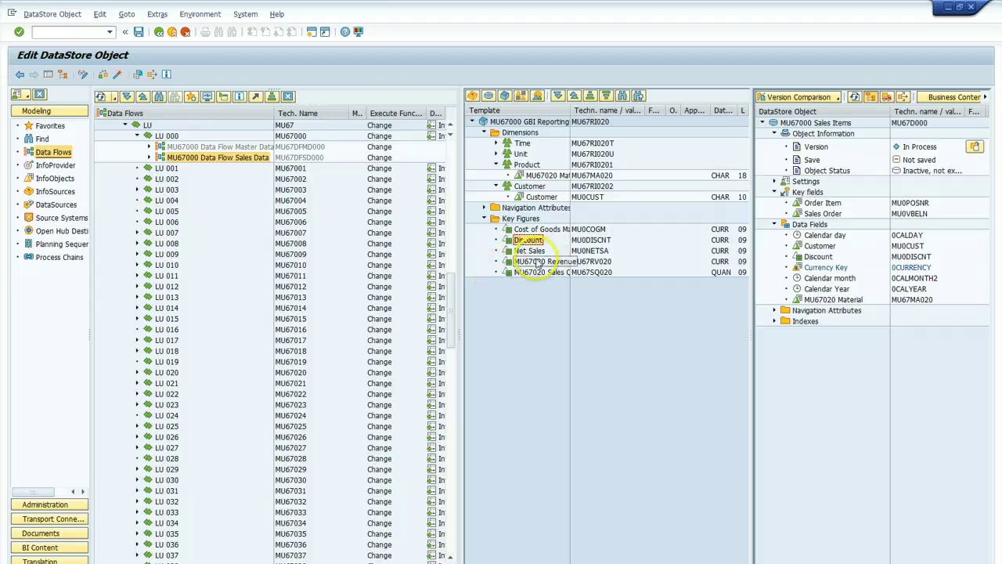
{"action": "left_click_drag", "start_coordinate": [540, 261], "coordinate": [824, 267]}
{"action": "left_click_drag", "start_coordinate": [533, 271], "coordinate": [815, 271]}
{"action": "key", "text": "alt+Tab"}
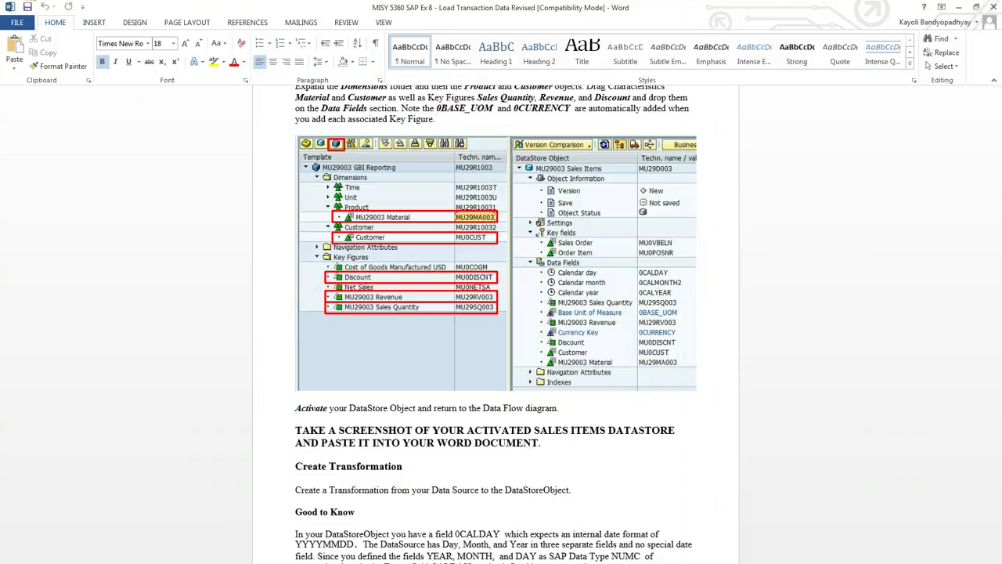
Switch back to SAP and leave the Sales Items DataStore object editor to return to the data flow.
{"action": "mouse_move", "coordinate": [235, 562]}
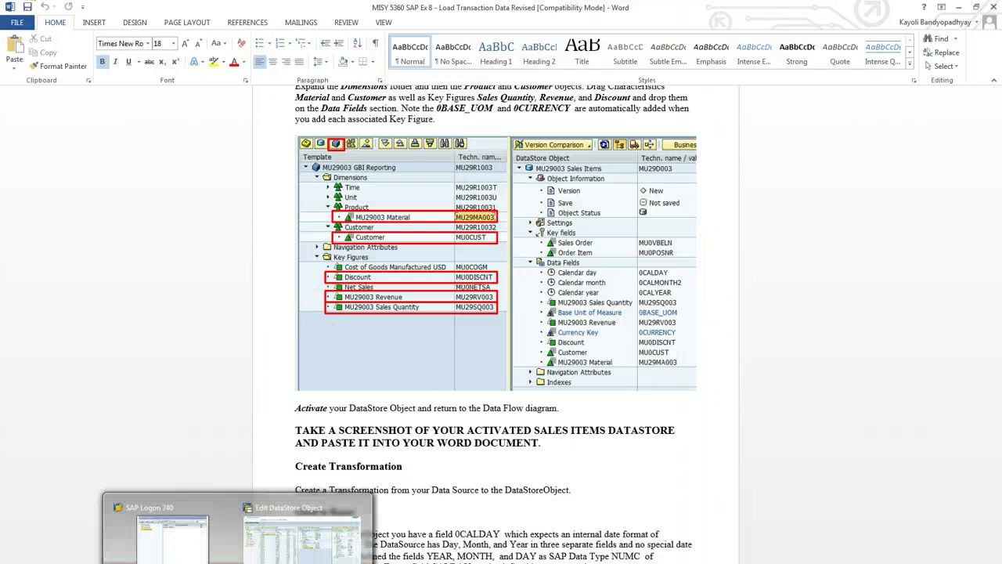
{"action": "left_click", "coordinate": [300, 532]}
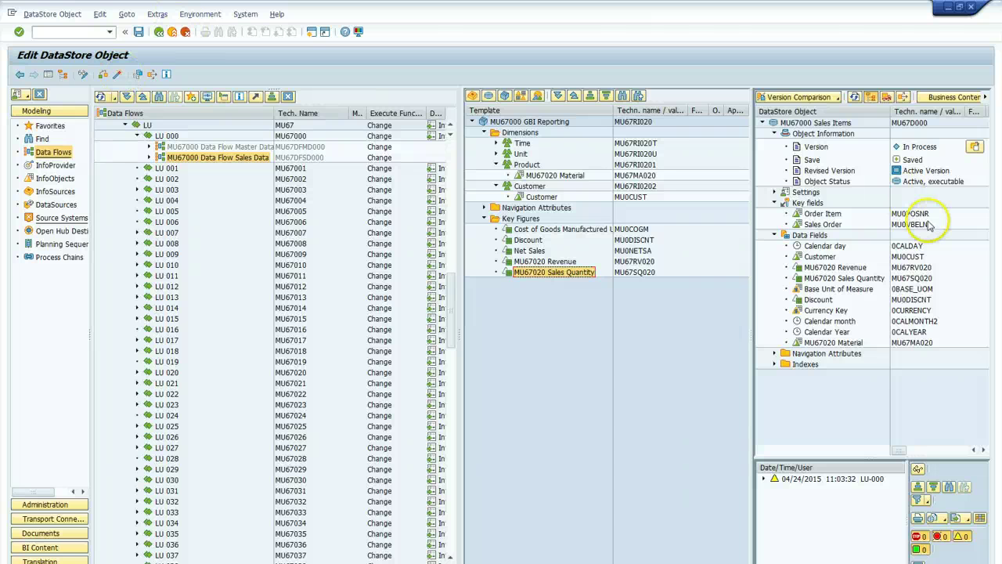
{"action": "left_click", "coordinate": [158, 33]}
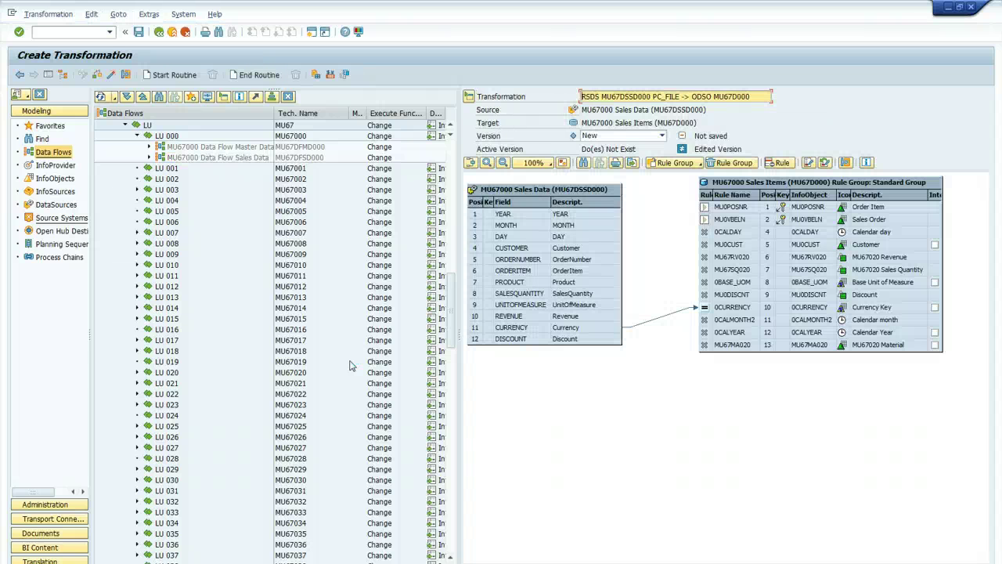
Map the source fields DISCOUNT, CUSTOMER and ORDERNUMBER to MU0DISCNT, MU0CUST and MU0VBELN in the transformation.
{"action": "key", "text": "alt+Tab"}
{"action": "key", "text": "alt+Tab"}
{"action": "left_click_drag", "start_coordinate": [569, 338], "coordinate": [706, 294]}
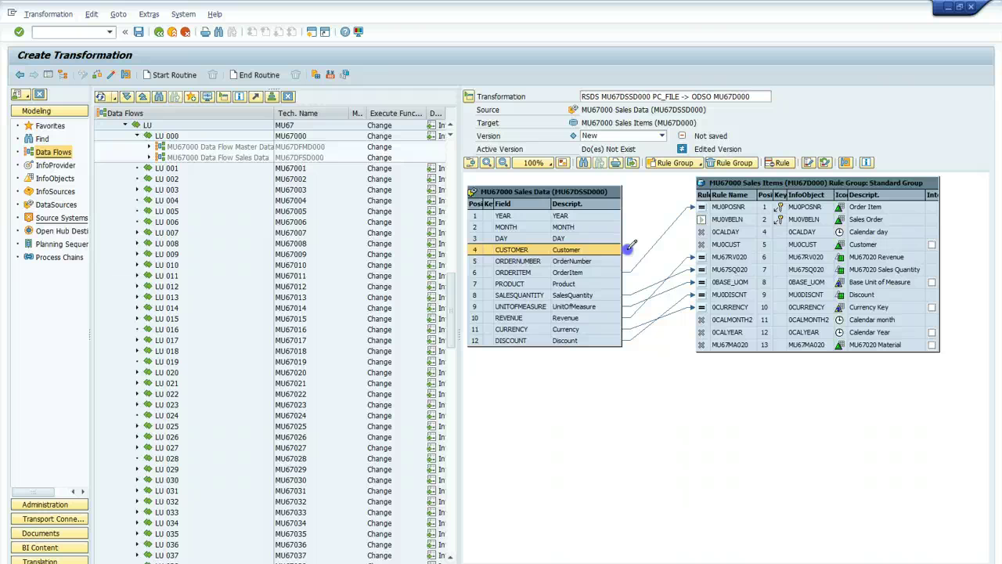
{"action": "left_click_drag", "start_coordinate": [631, 249], "coordinate": [702, 244]}
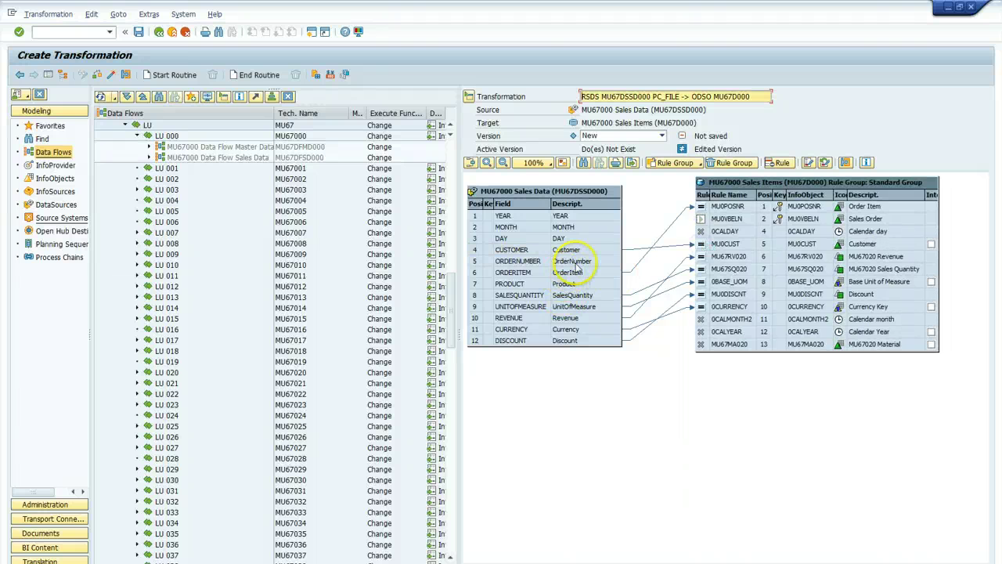
{"action": "left_click_drag", "start_coordinate": [575, 261], "coordinate": [615, 243]}
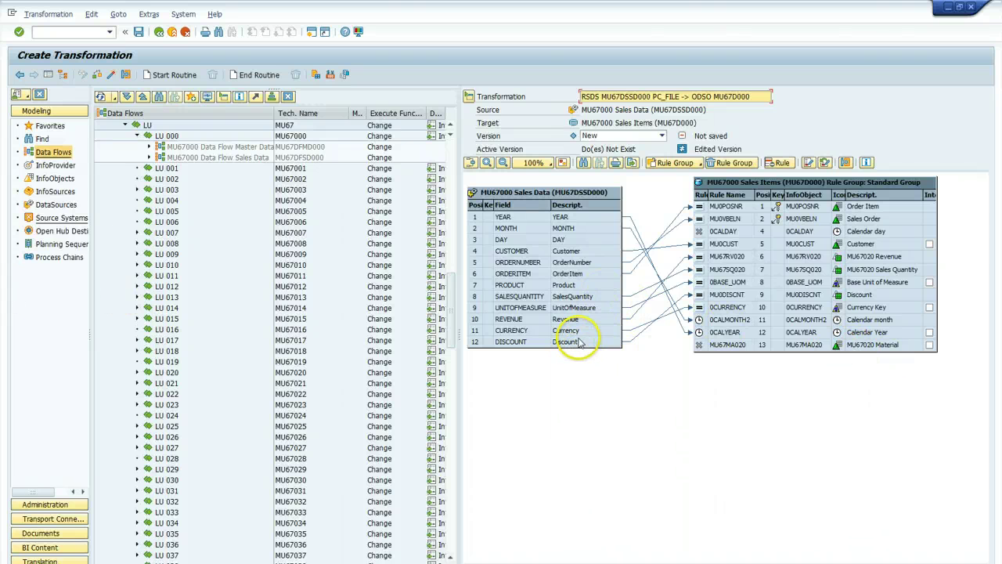
Read the Word instructions on the date rule, then map the DAY source field to 0CALDAY and accept the time conversion message.
{"action": "key", "text": "alt+Tab"}
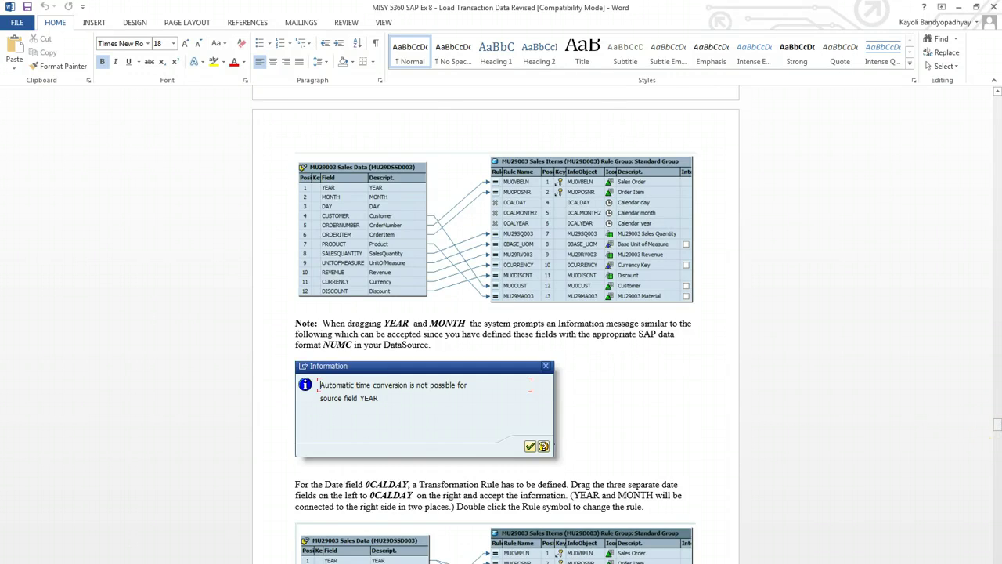
{"action": "left_click_drag", "start_coordinate": [997, 424], "coordinate": [997, 433]}
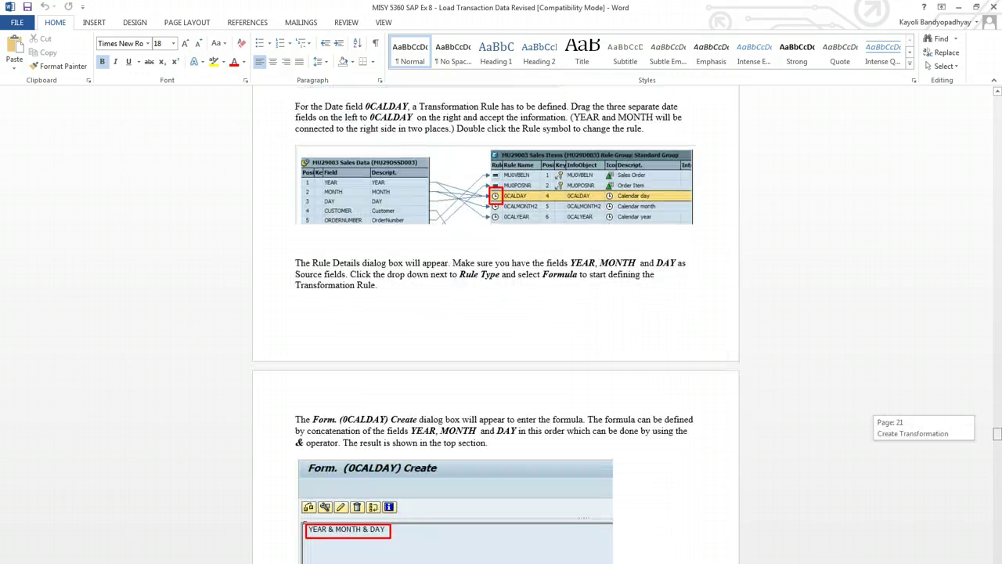
{"action": "left_click_drag", "start_coordinate": [997, 433], "coordinate": [996, 432]}
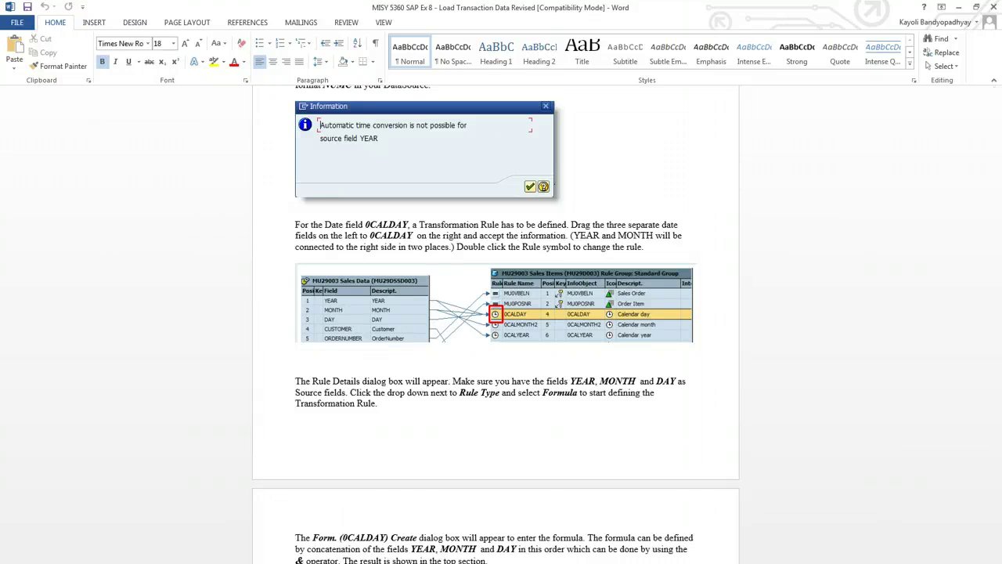
{"action": "left_click", "coordinate": [342, 548]}
{"action": "left_click_drag", "start_coordinate": [595, 240], "coordinate": [699, 230]}
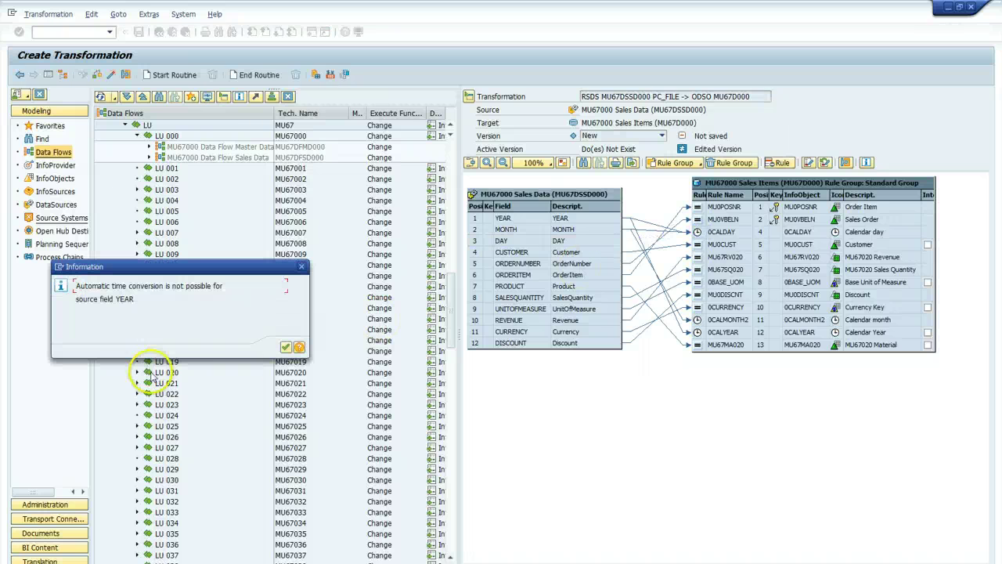
{"action": "left_click", "coordinate": [285, 347]}
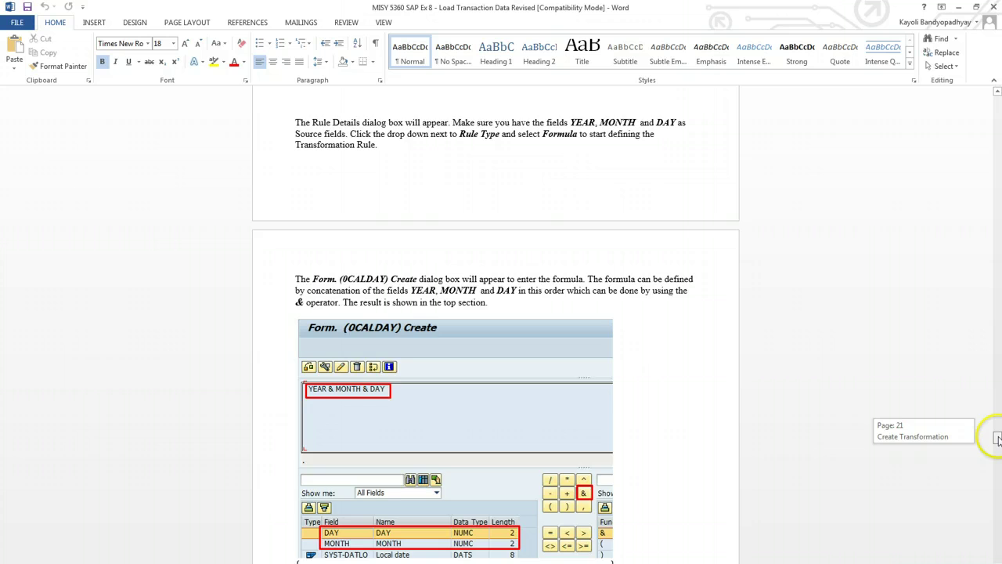
Define the 0CALDAY rule with the formula YEAR & MONTH & DAY, as given in the Word instructions.
{"action": "left_click_drag", "start_coordinate": [986, 436], "coordinate": [998, 444]}
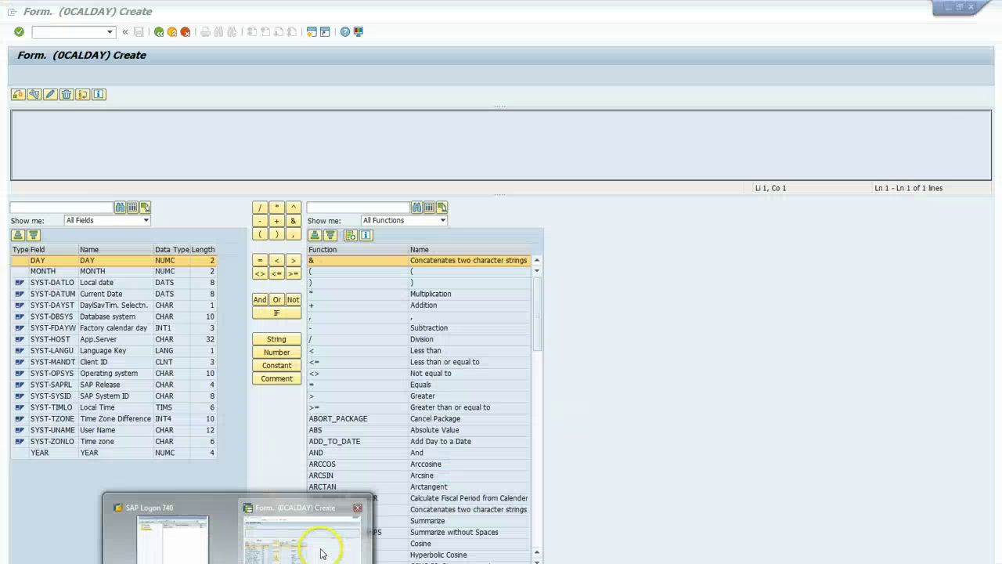
{"action": "left_click", "coordinate": [329, 548]}
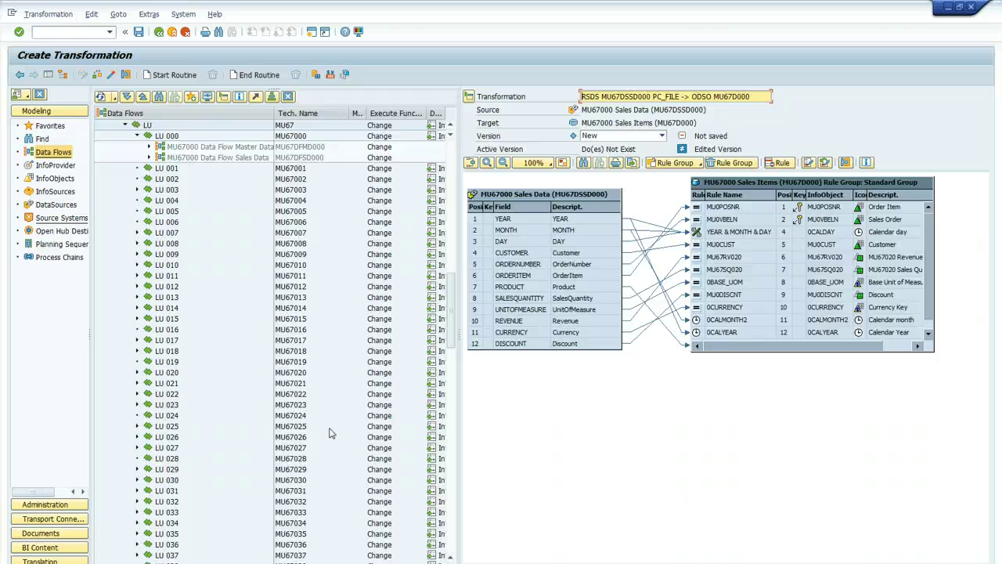
Consult the Word instructions, execute the data transfer process from MU67DSSD000 to MU67D000 and refresh its request monitor.
{"action": "left_click", "coordinate": [223, 548]}
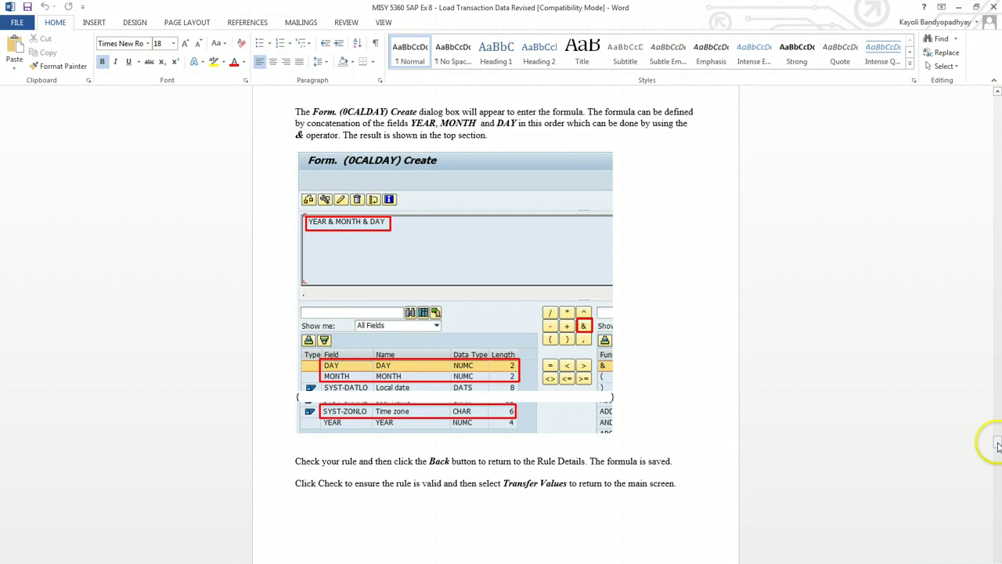
{"action": "left_click_drag", "start_coordinate": [999, 445], "coordinate": [997, 510]}
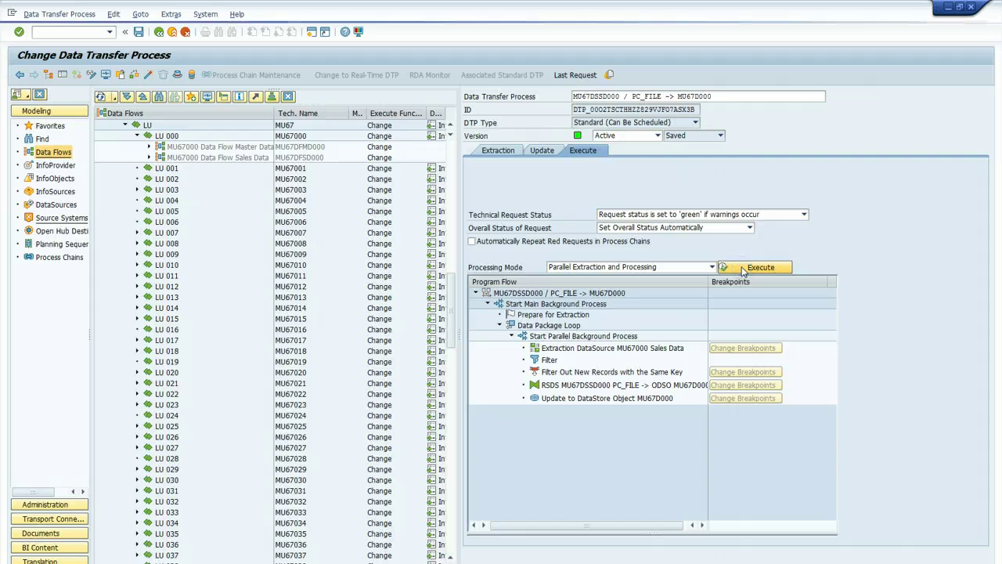
{"action": "left_click", "coordinate": [742, 268]}
{"action": "left_click", "coordinate": [164, 245]}
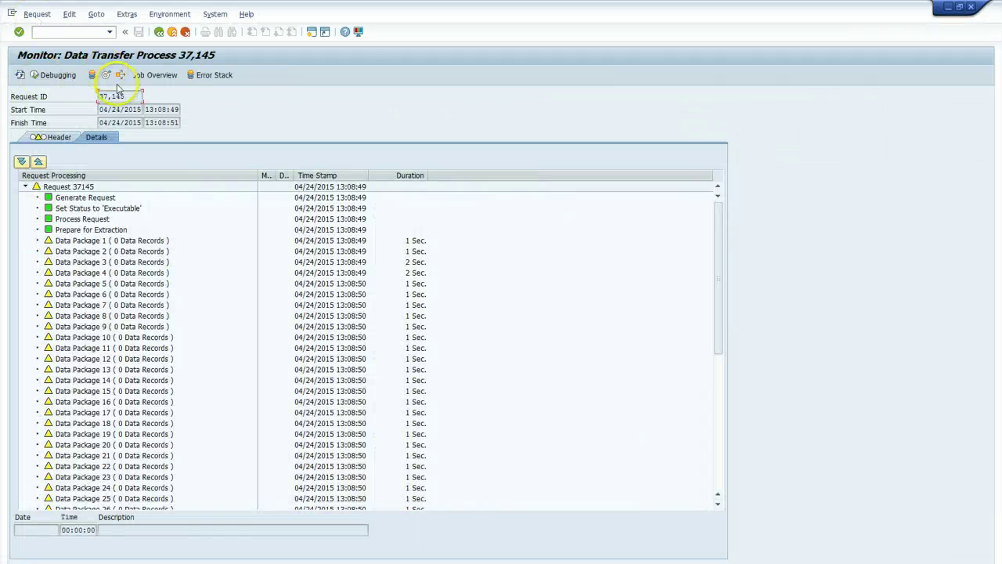
{"action": "left_click", "coordinate": [19, 74]}
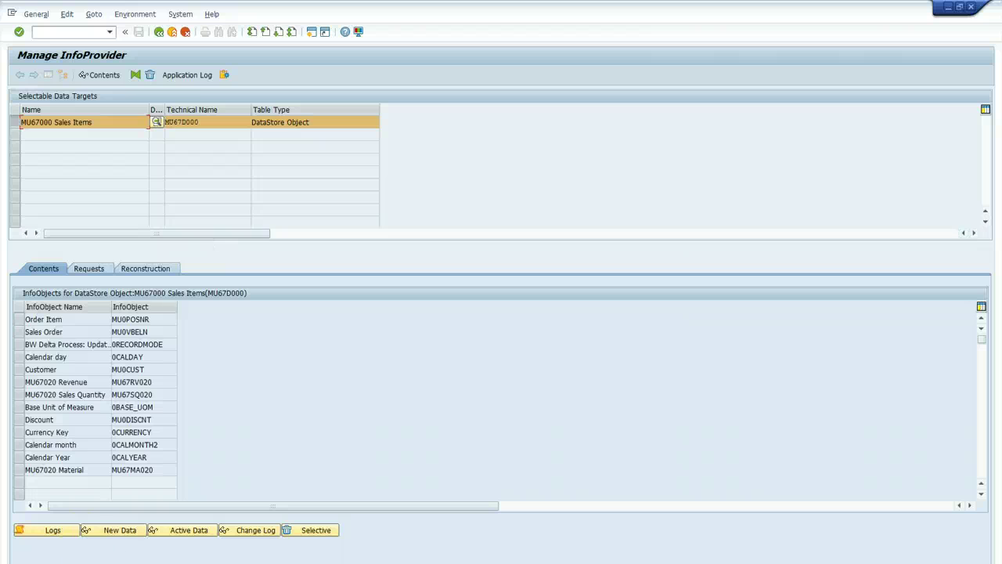
Count the New Data entries of the Sales Items DataStore object, compare with the Word instructions and return to Manage InfoProvider.
{"action": "left_click", "coordinate": [119, 531]}
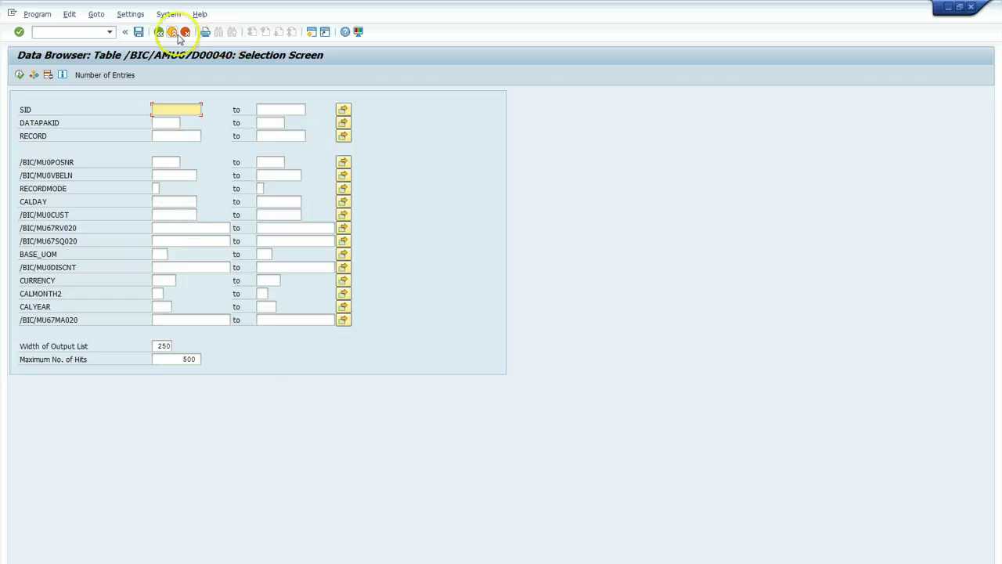
{"action": "left_click", "coordinate": [105, 75]}
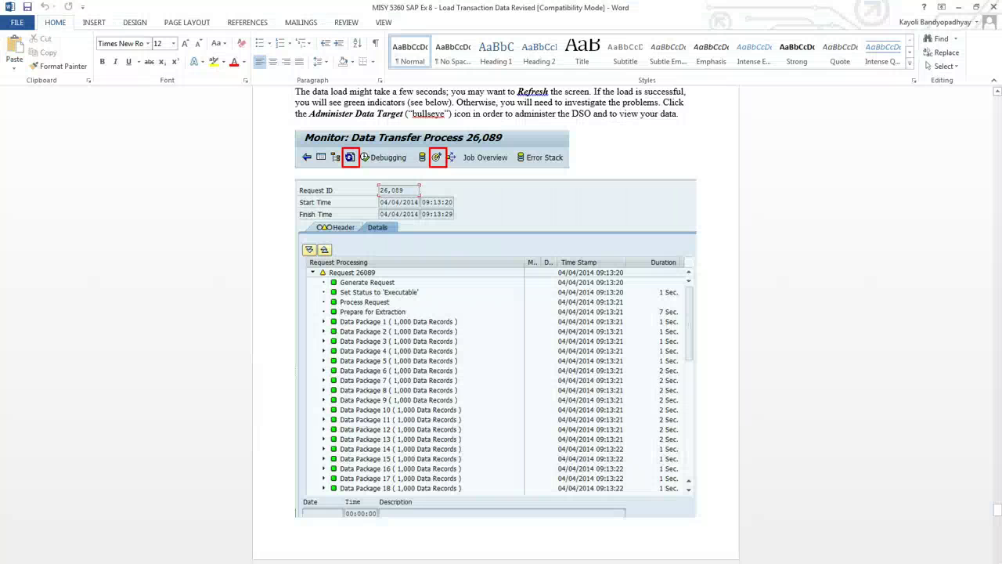
{"action": "scroll", "coordinate": [973, 291], "scroll_direction": "down", "scroll_amount": 10}
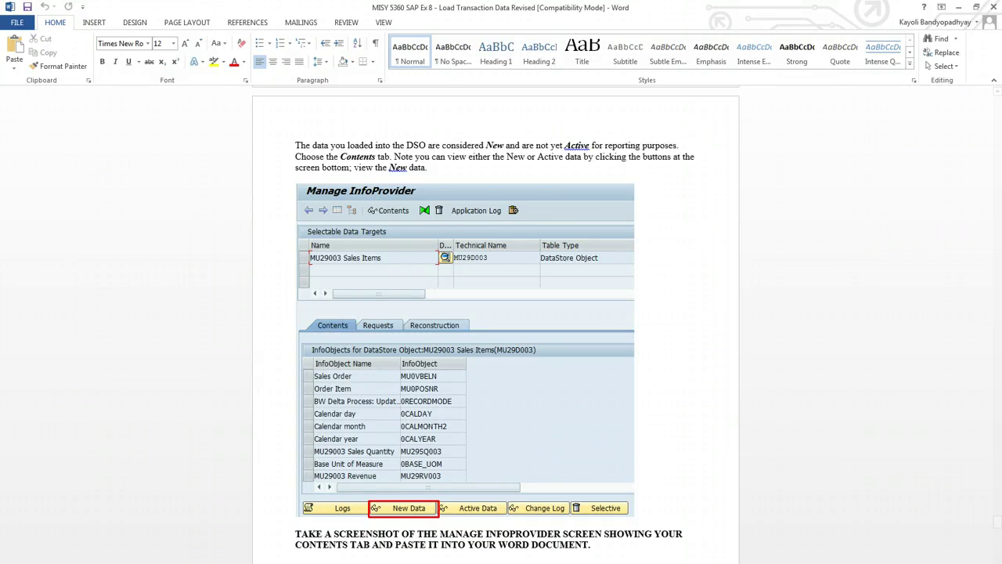
{"action": "left_click", "coordinate": [297, 540]}
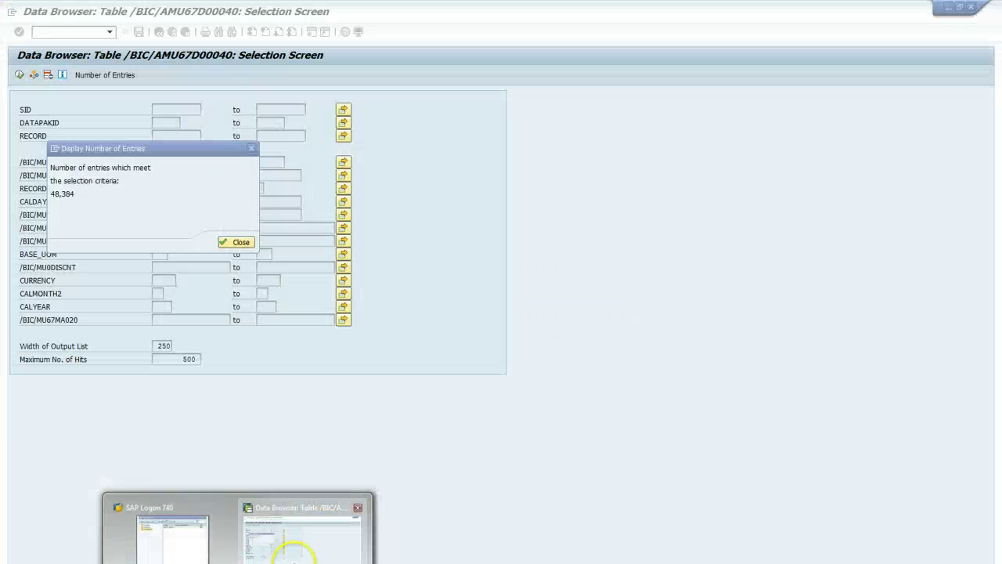
{"action": "left_click", "coordinate": [235, 242]}
{"action": "left_click", "coordinate": [158, 31]}
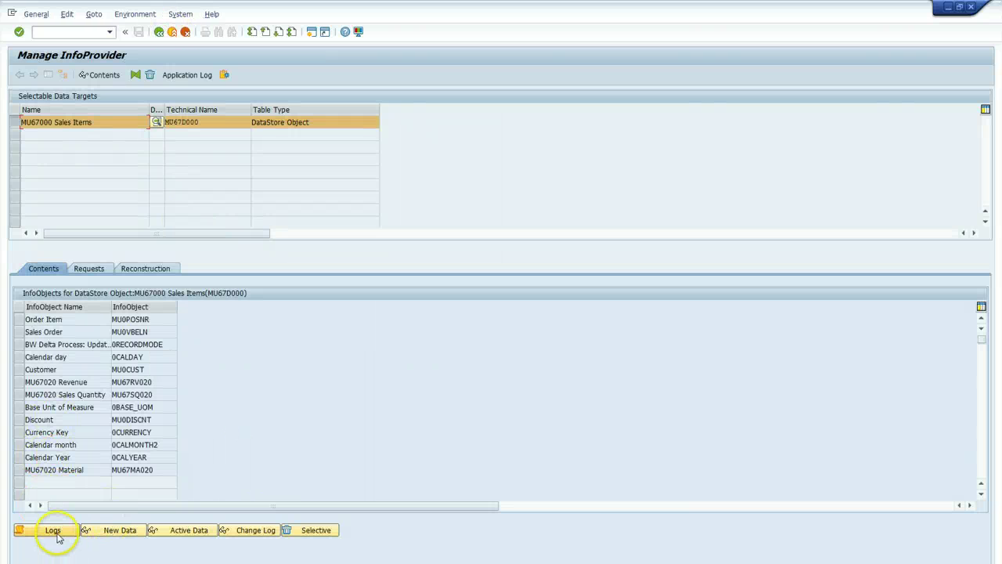
Following the Word instructions, recount the New Data entries and inspect the Active Data table of the DataStore object.
{"action": "key", "text": "alt+Tab"}
{"action": "left_click_drag", "start_coordinate": [997, 524], "coordinate": [999, 530]}
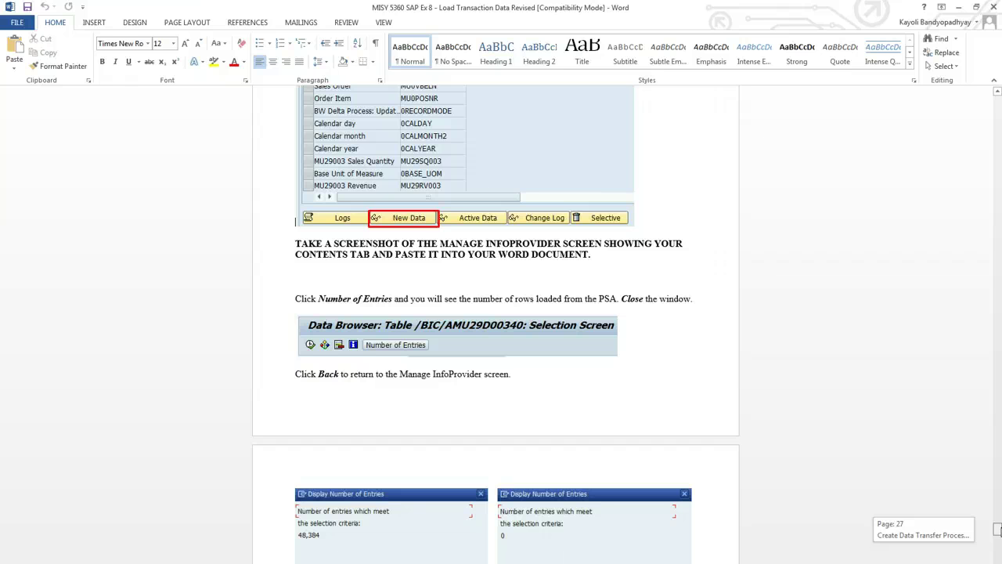
{"action": "left_click_drag", "start_coordinate": [997, 531], "coordinate": [997, 533]}
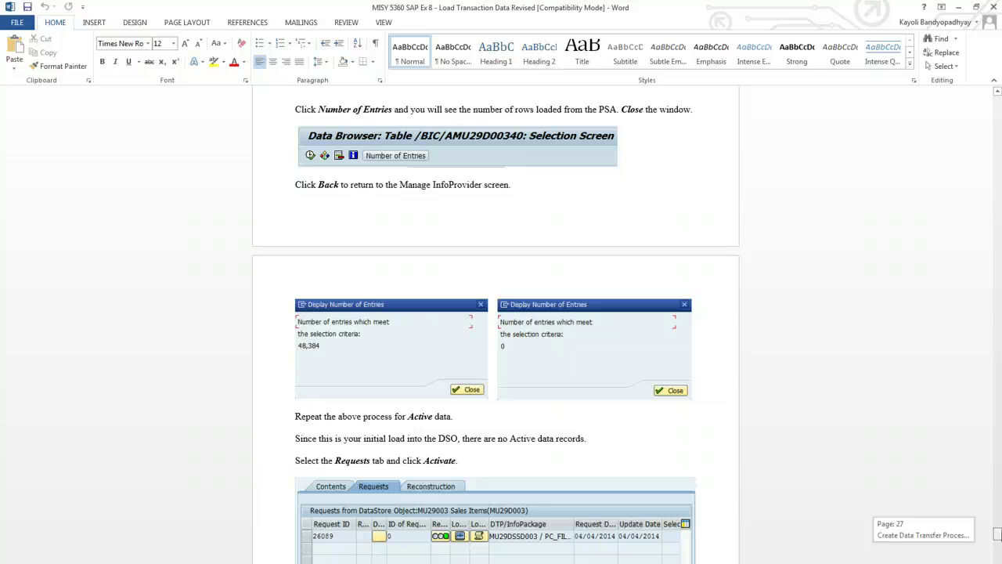
{"action": "left_click_drag", "start_coordinate": [997, 533], "coordinate": [998, 544]}
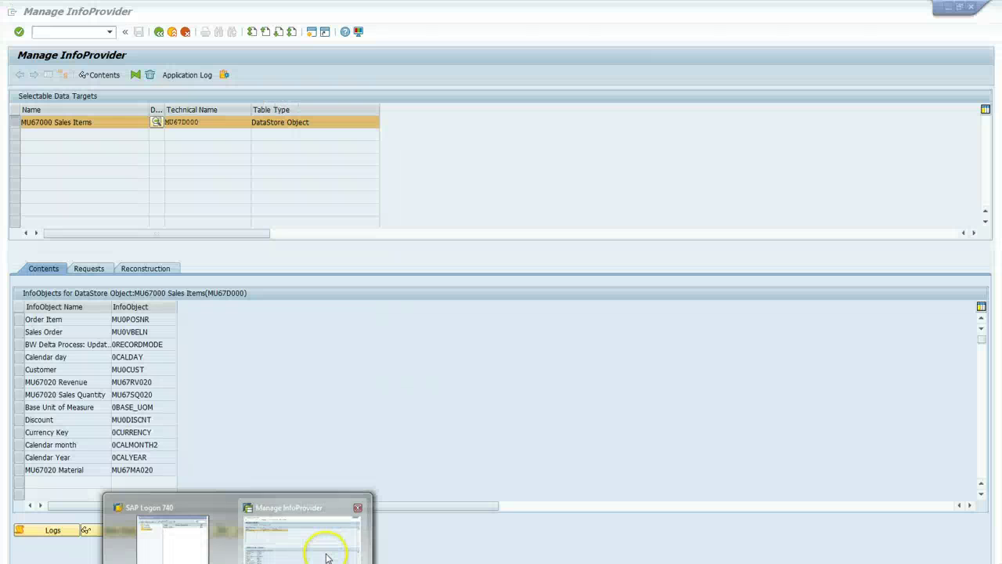
{"action": "left_click", "coordinate": [331, 551]}
{"action": "left_click", "coordinate": [93, 534]}
{"action": "left_click", "coordinate": [105, 74]}
{"action": "left_click", "coordinate": [235, 242]}
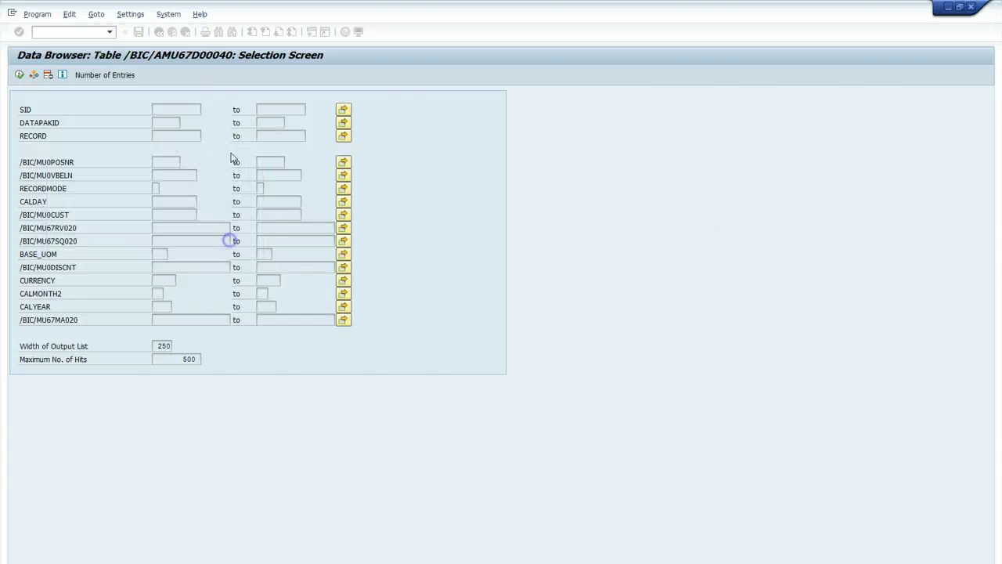
{"action": "left_click", "coordinate": [159, 31]}
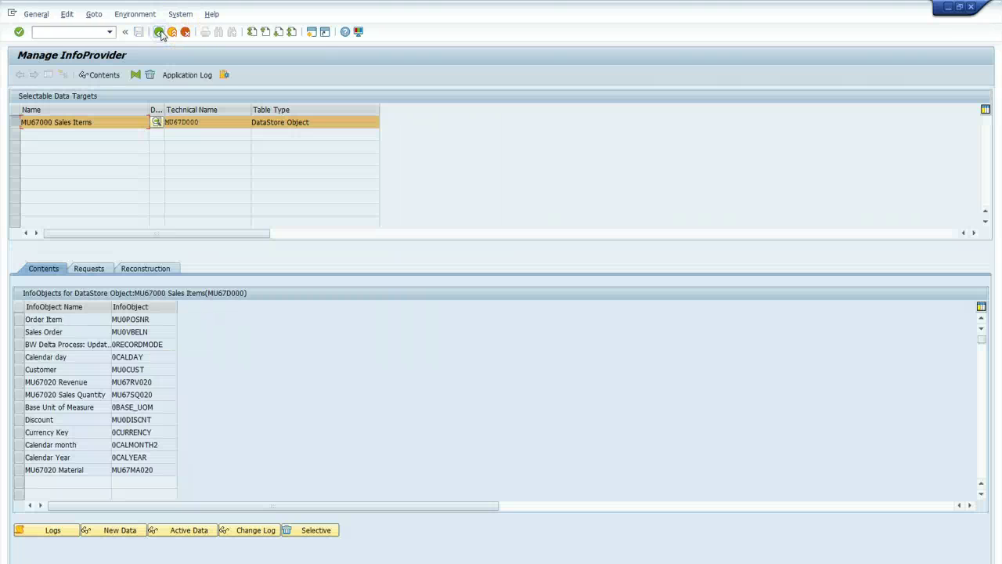
{"action": "left_click", "coordinate": [203, 530]}
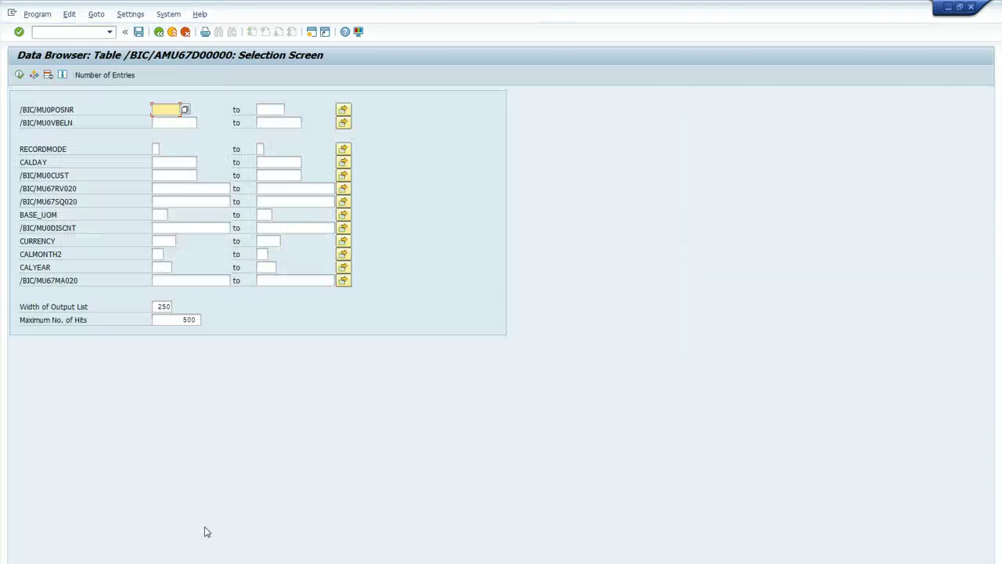
{"action": "left_click", "coordinate": [159, 31]}
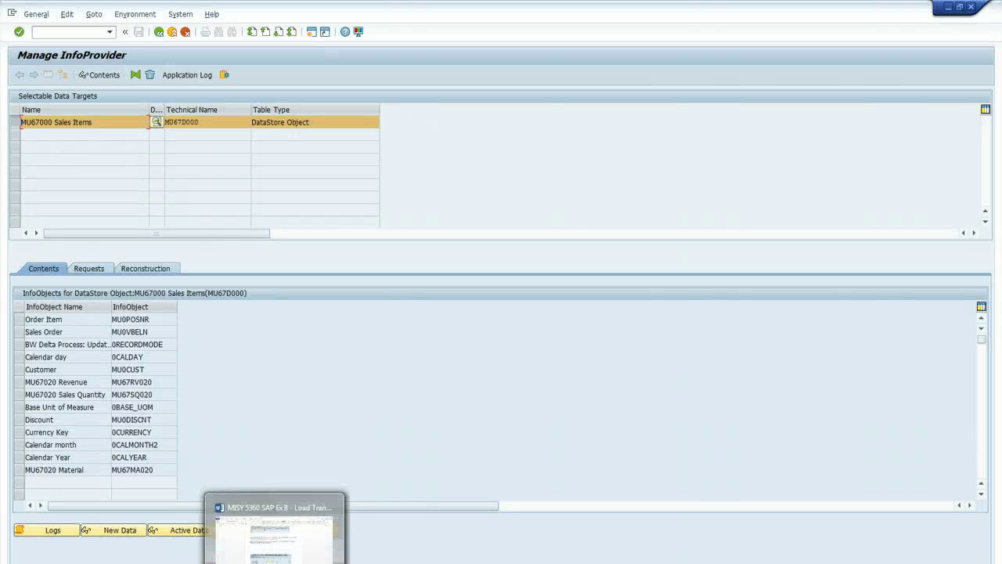
Read the activation instructions in Word, then activate load request 37145 for the Sales Items DataStore object and close the activation dialog.
{"action": "left_click", "coordinate": [219, 528]}
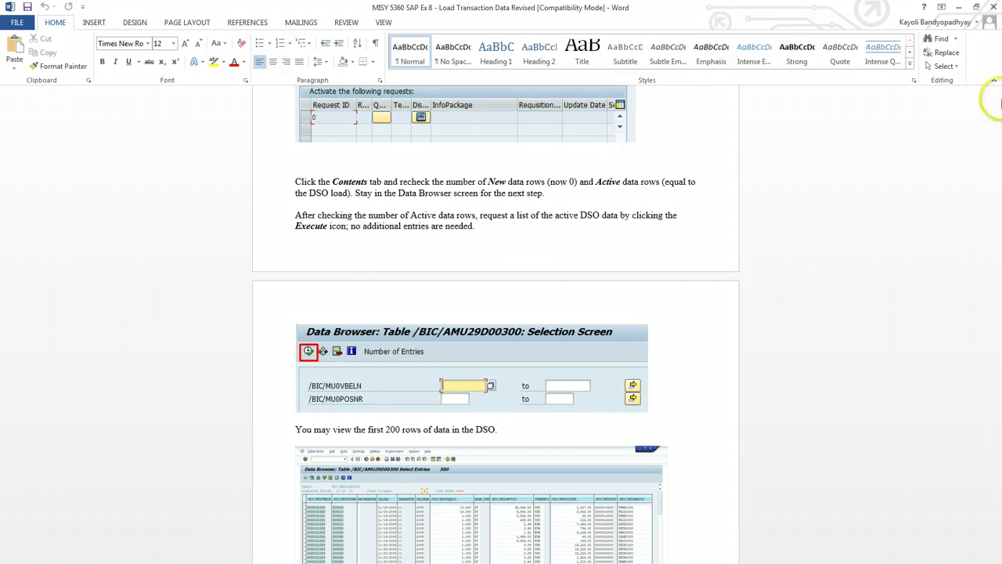
{"action": "left_click", "coordinate": [996, 91]}
{"action": "left_click", "coordinate": [996, 91]}
{"action": "left_click_drag", "start_coordinate": [997, 91], "coordinate": [996, 91]}
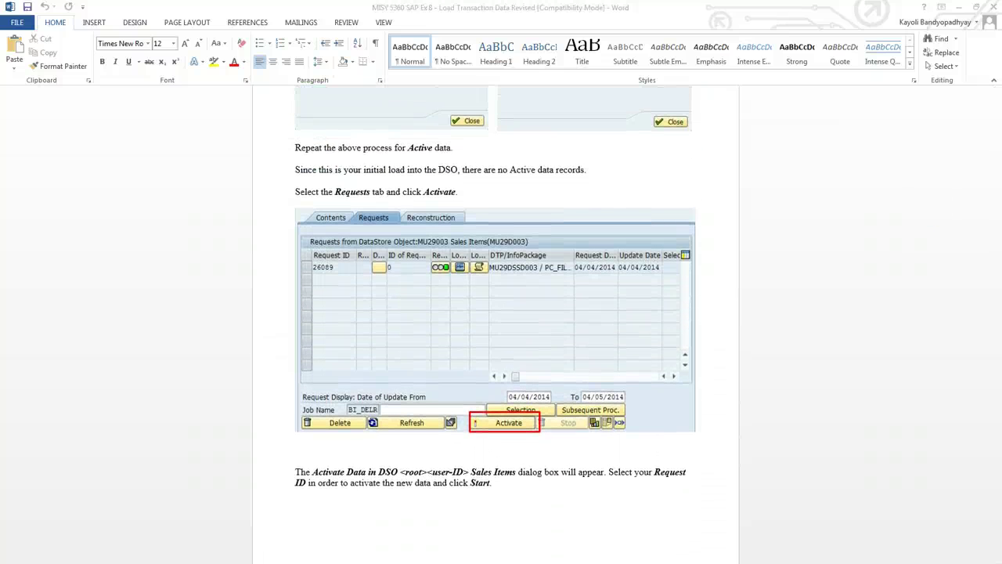
{"action": "left_click", "coordinate": [266, 546]}
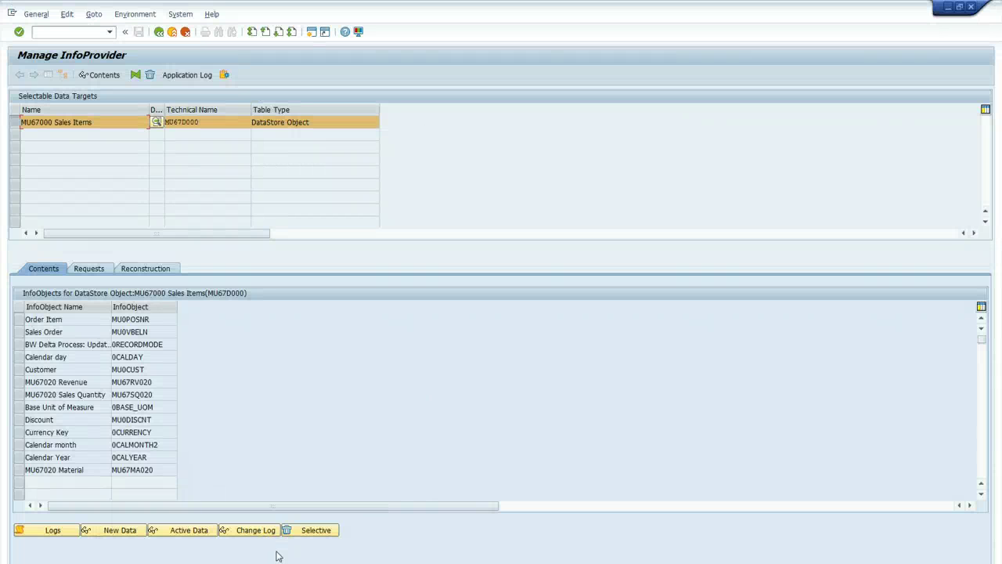
{"action": "left_click", "coordinate": [224, 556]}
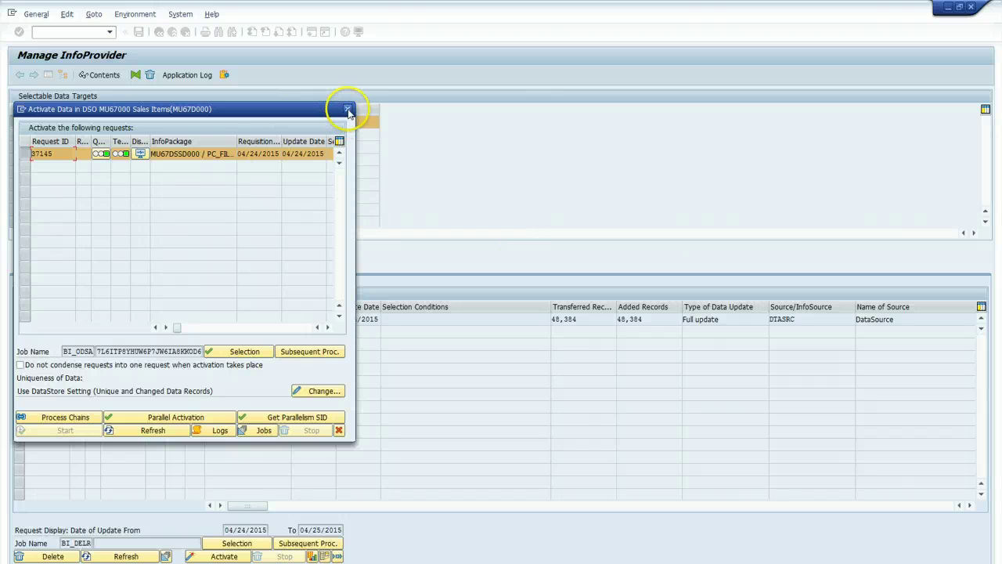
{"action": "left_click", "coordinate": [338, 429]}
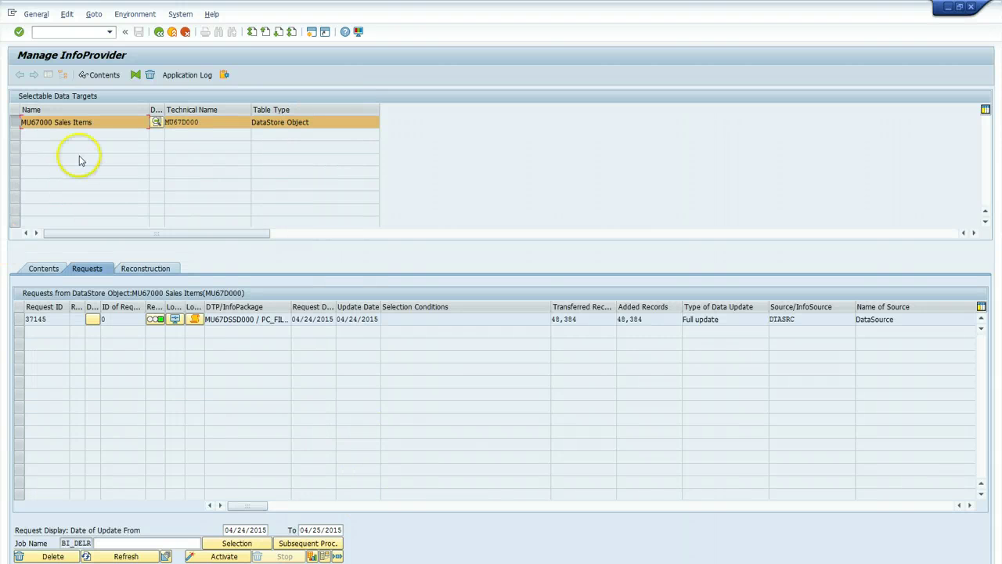
Open the New Data table's selection screen from the Sales Items DataStore object's contents, then return to Manage InfoProvider.
{"action": "left_click", "coordinate": [44, 269]}
{"action": "left_click", "coordinate": [51, 543]}
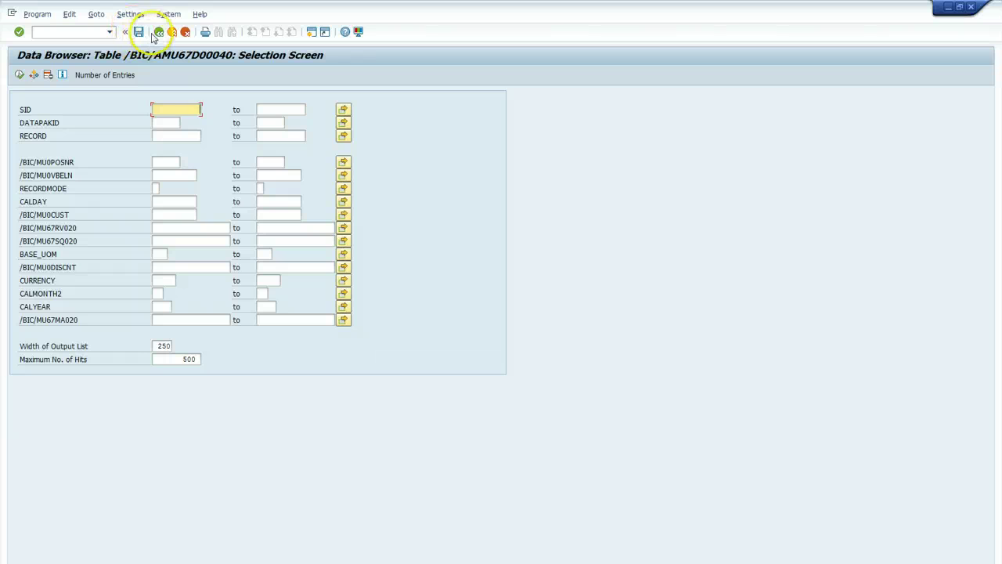
{"action": "left_click", "coordinate": [158, 33]}
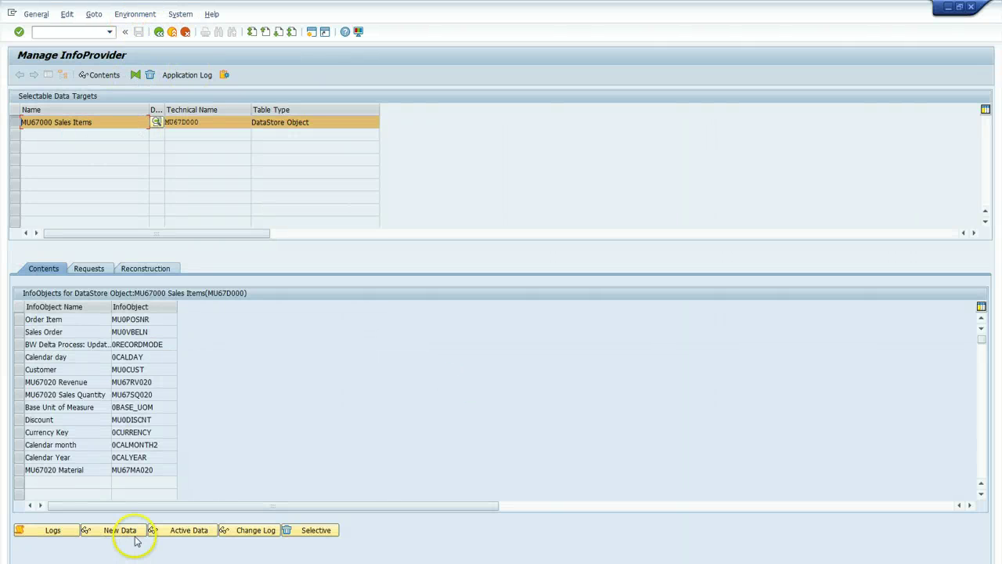
Reopen the activation dialog for load request 37145, select the request to check its activation options, and close the dialog.
{"action": "left_click", "coordinate": [96, 267]}
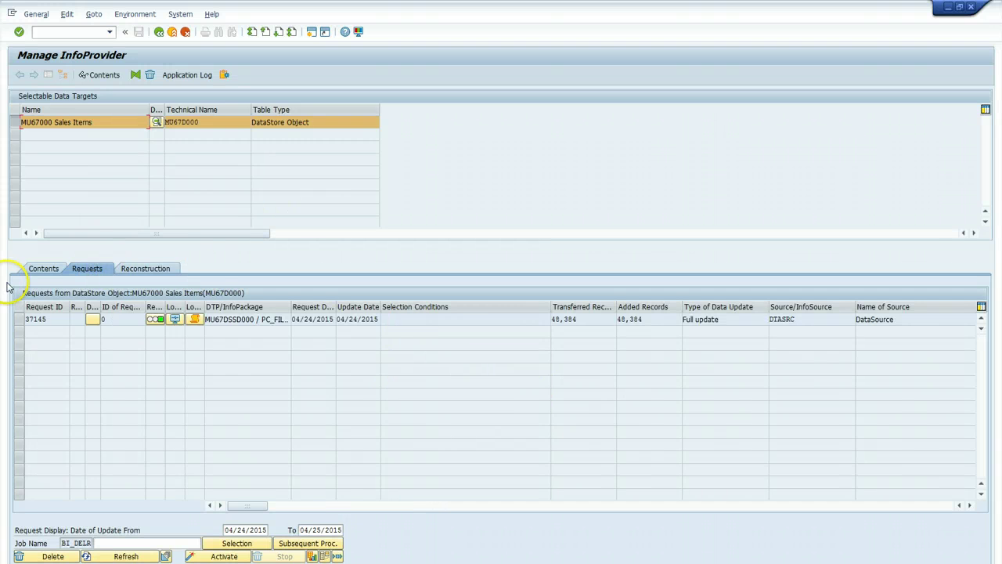
{"action": "left_click", "coordinate": [22, 321]}
{"action": "left_click", "coordinate": [224, 555]}
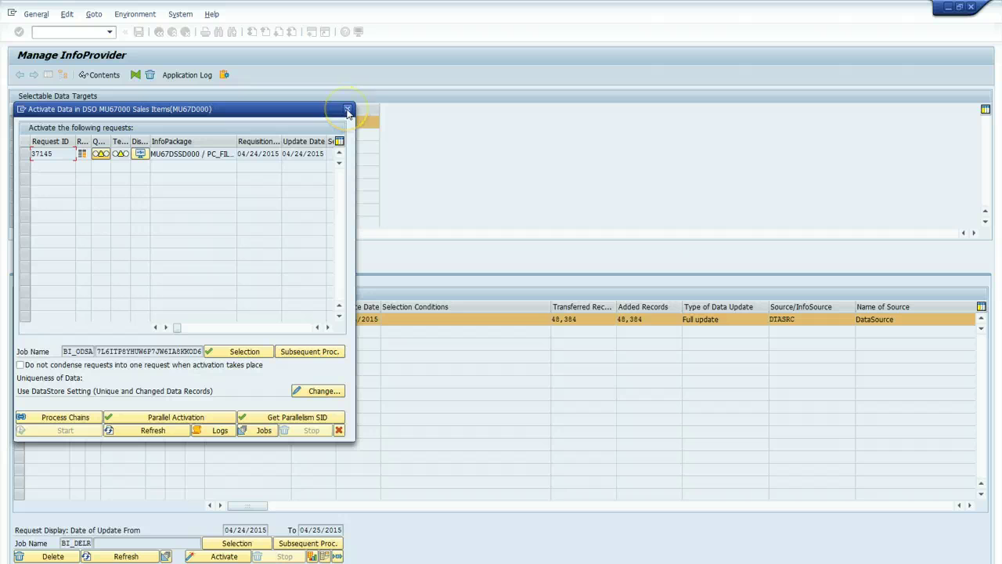
{"action": "left_click", "coordinate": [25, 153]}
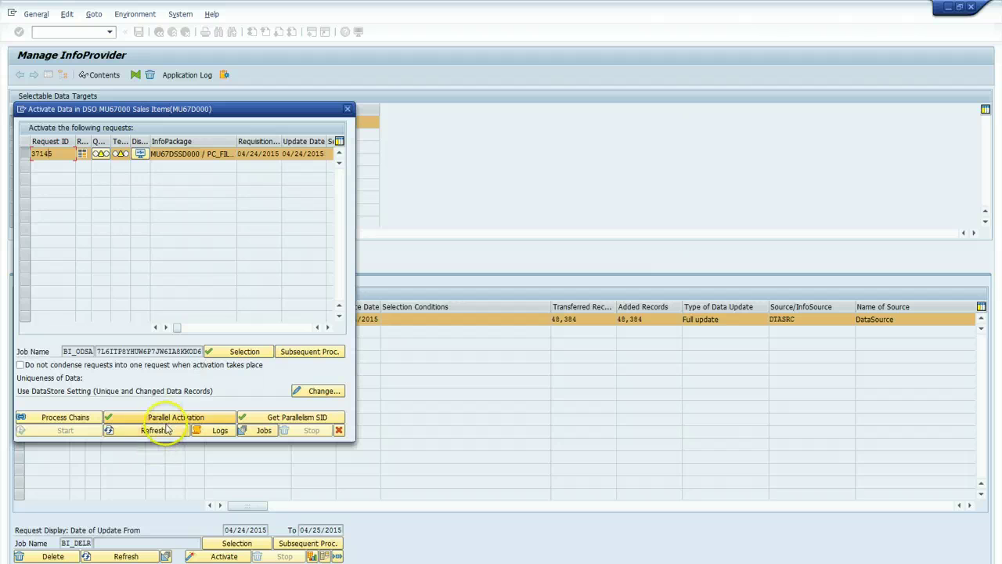
{"action": "left_click", "coordinate": [347, 109]}
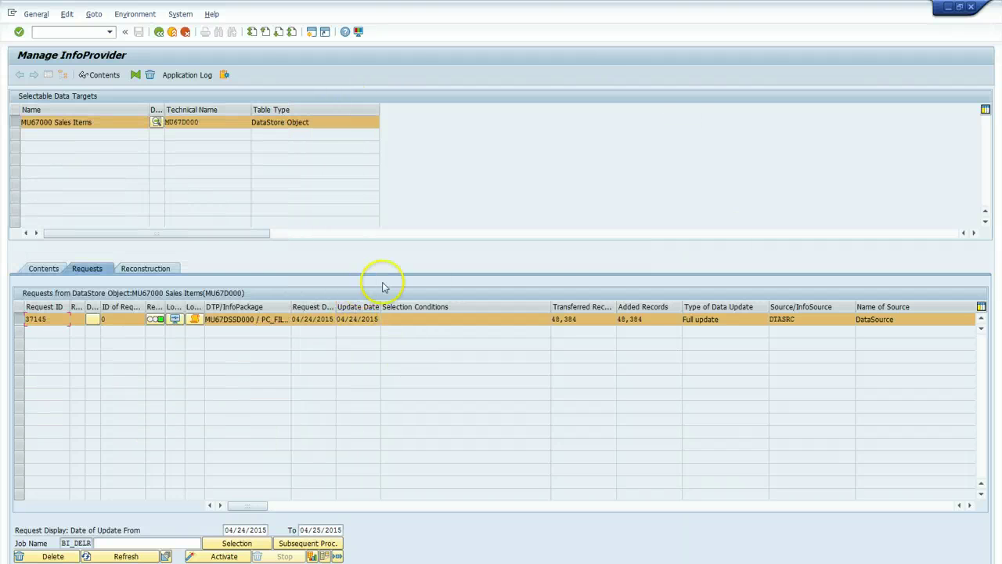
Count the entries in the New Data table of the Sales Items DataStore object and return to Manage InfoProvider.
{"action": "left_click", "coordinate": [43, 269]}
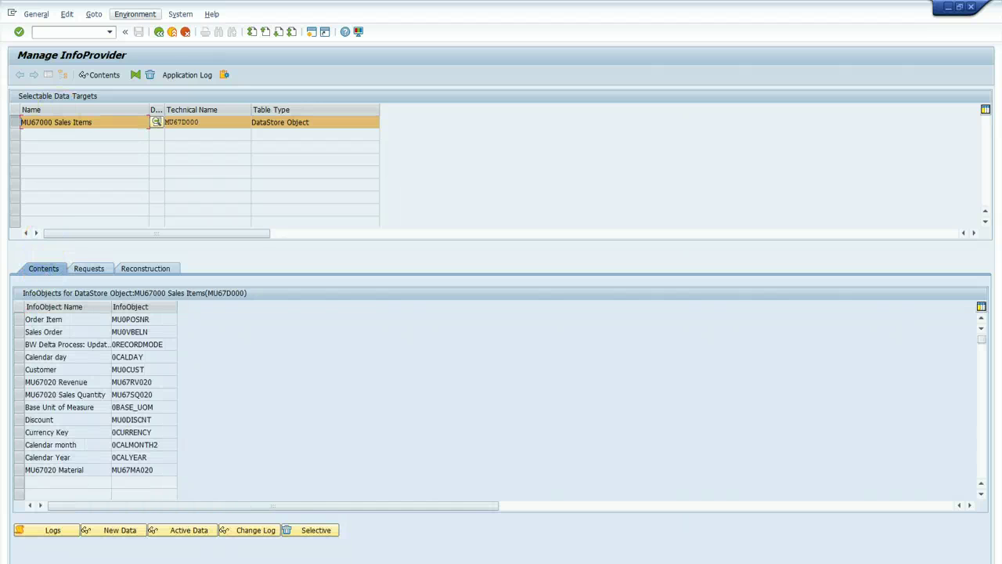
{"action": "left_click", "coordinate": [110, 530]}
{"action": "left_click", "coordinate": [119, 75]}
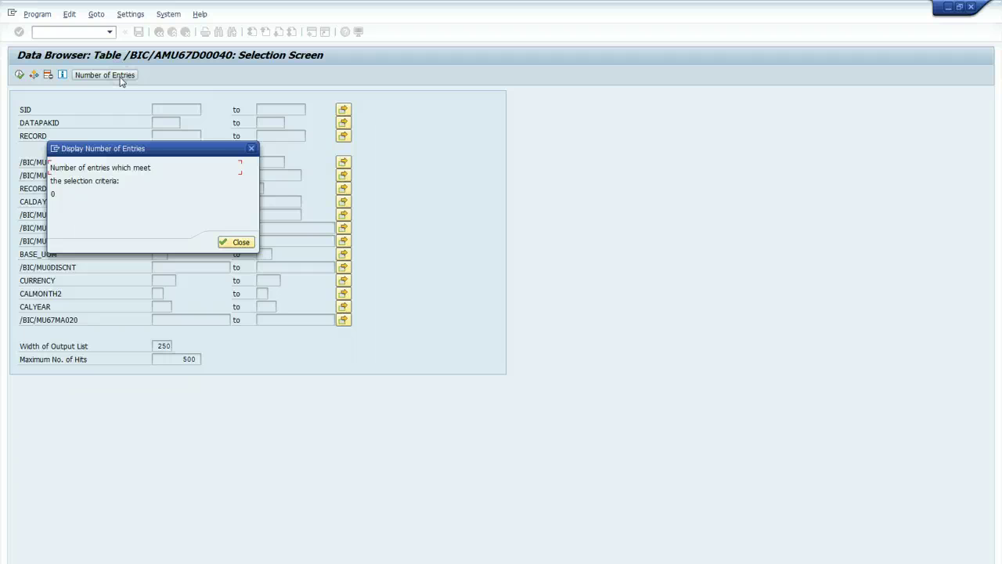
{"action": "left_click", "coordinate": [242, 242]}
{"action": "left_click", "coordinate": [159, 31]}
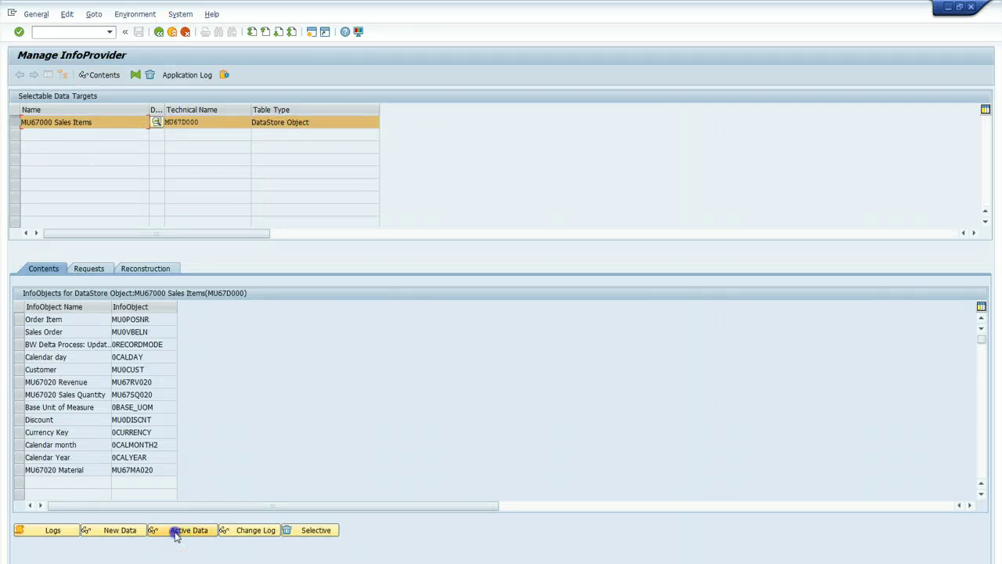
Count the entries in the Active Data table of the Sales Items DataStore object and display its records.
{"action": "left_click", "coordinate": [176, 532]}
{"action": "left_click", "coordinate": [105, 75]}
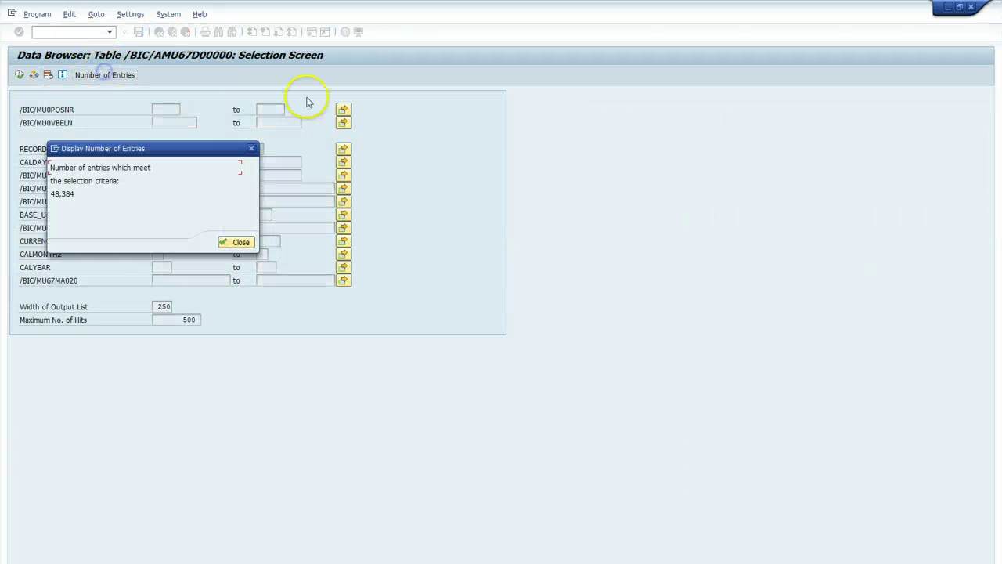
{"action": "left_click", "coordinate": [241, 242]}
{"action": "left_click", "coordinate": [19, 75]}
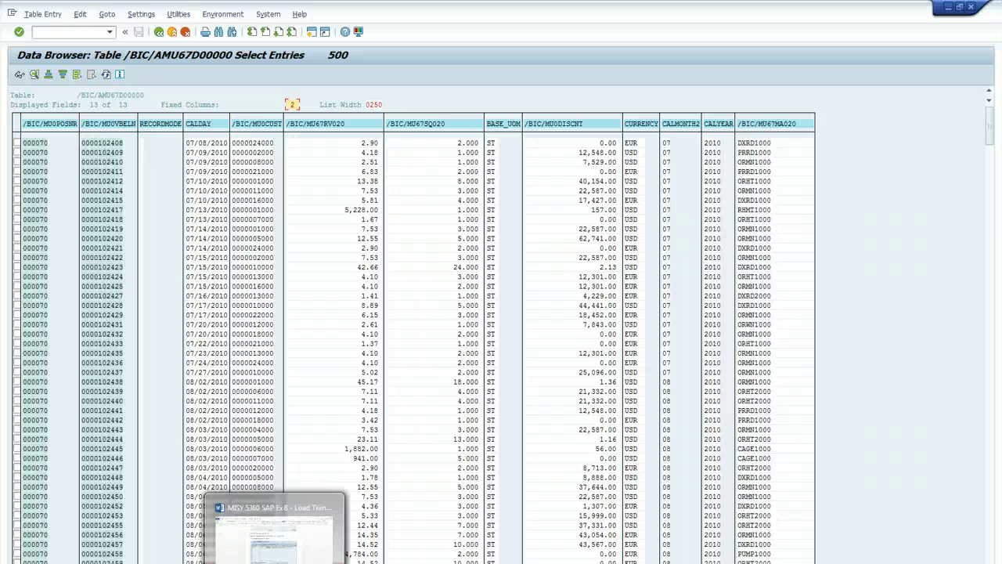
Switch to Word and read the closing instructions on viewing, capturing and saving the active data, comparing them with the SAP table.
{"action": "left_click", "coordinate": [270, 538]}
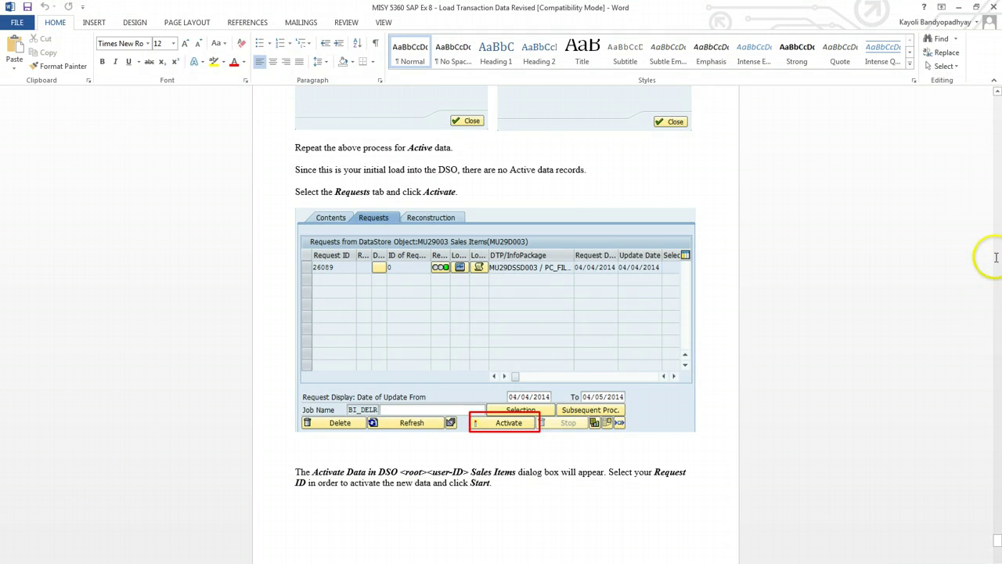
{"action": "scroll", "coordinate": [969, 200], "scroll_direction": "down", "scroll_amount": 10}
{"action": "key", "text": "ctrl+v"}
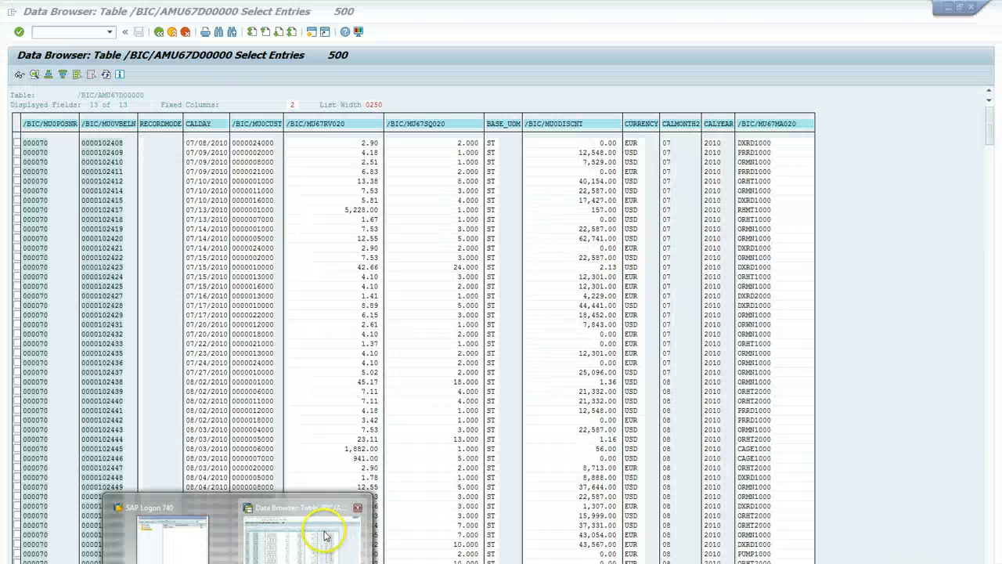
{"action": "left_click", "coordinate": [326, 529]}
{"action": "key", "text": "alt+Tab"}
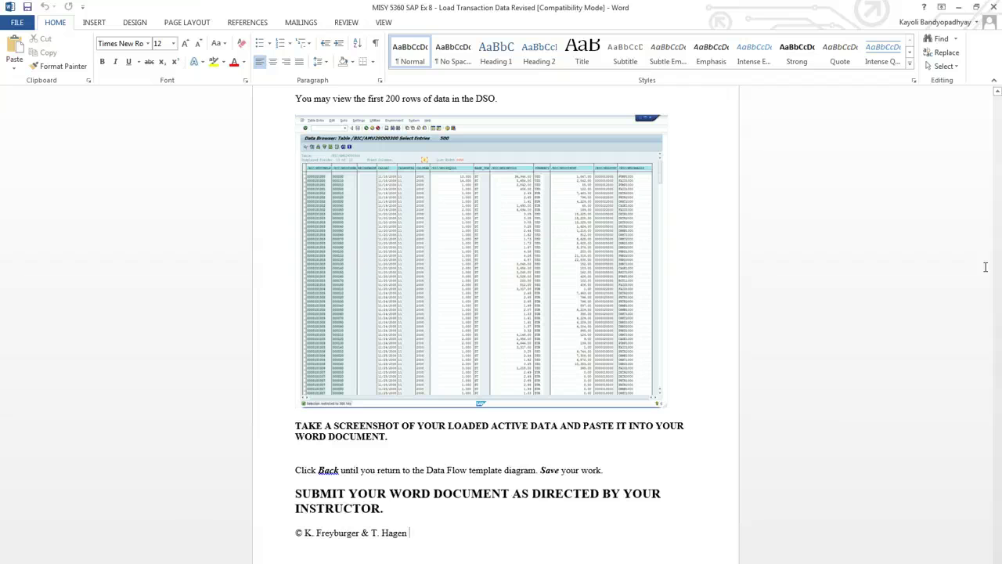
{"action": "left_click", "coordinate": [708, 474]}
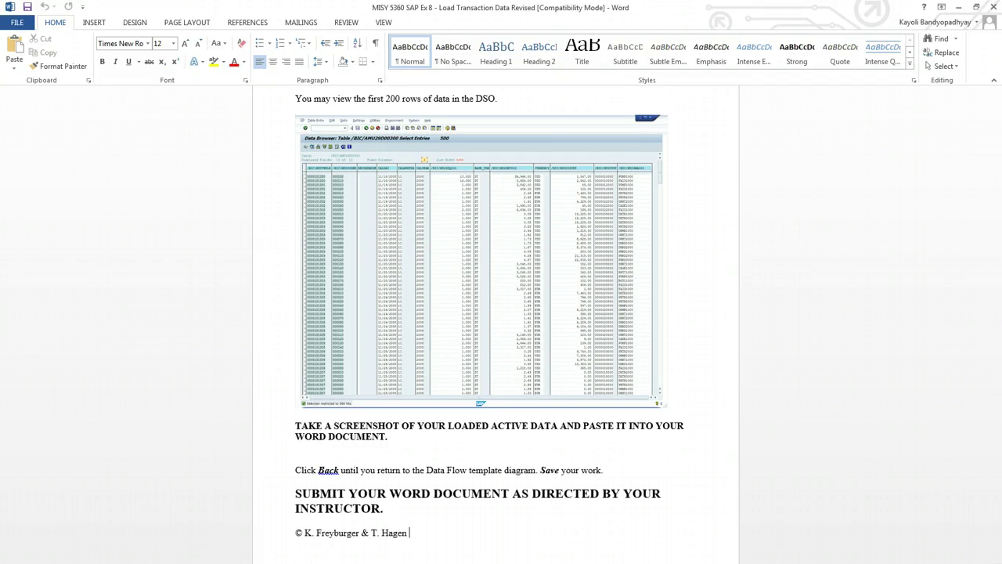
Switch to SAP, leave the Active Data table and Manage InfoProvider, and go back towards the data flow template diagram.
{"action": "left_click", "coordinate": [324, 537]}
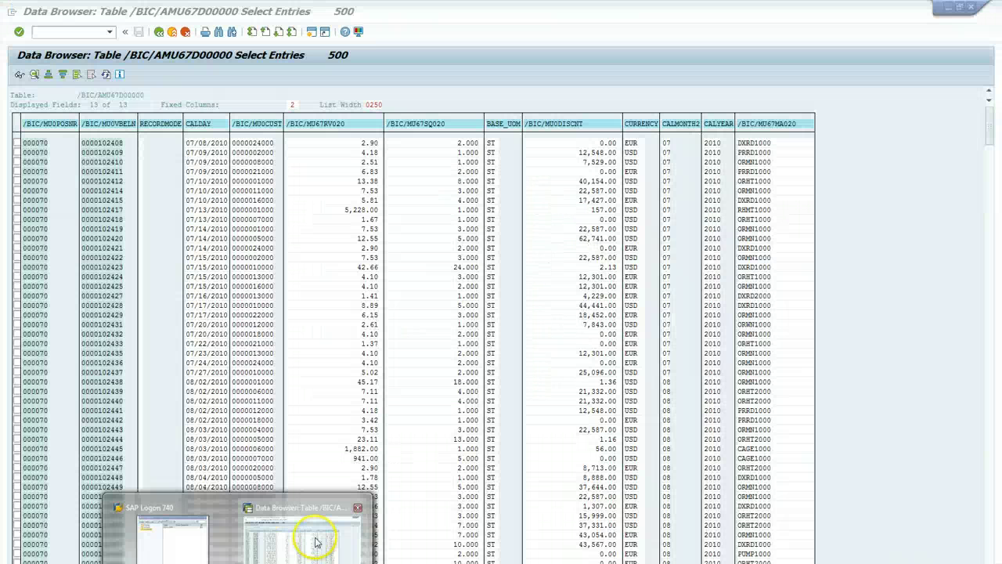
{"action": "left_click", "coordinate": [160, 31]}
{"action": "left_click", "coordinate": [161, 31]}
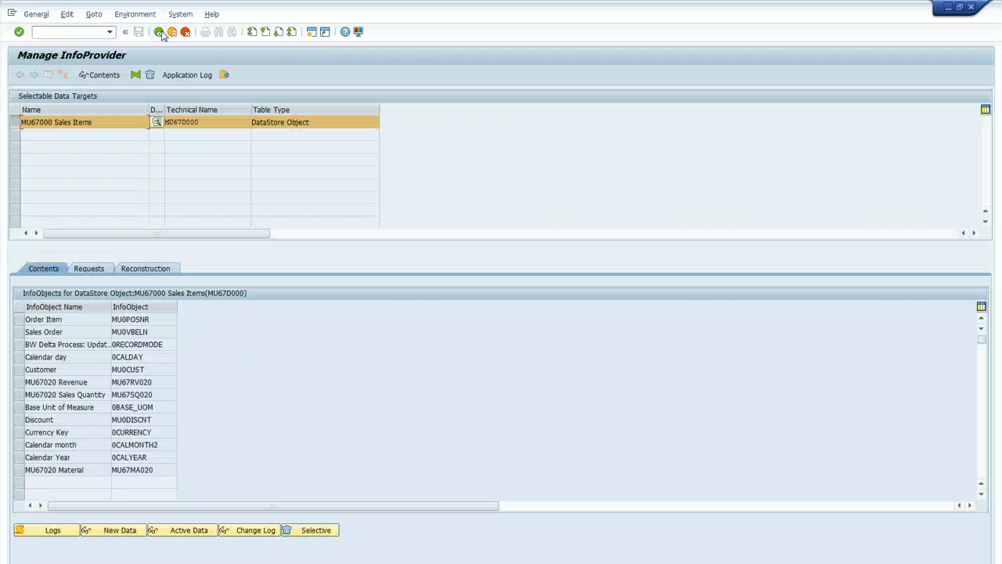
{"action": "left_click", "coordinate": [161, 31]}
{"action": "left_click", "coordinate": [160, 31]}
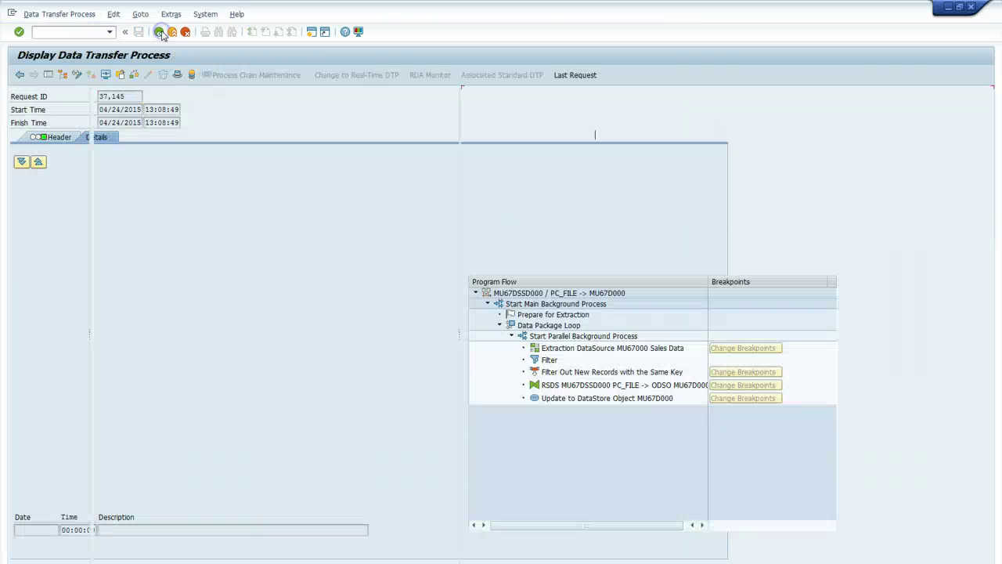